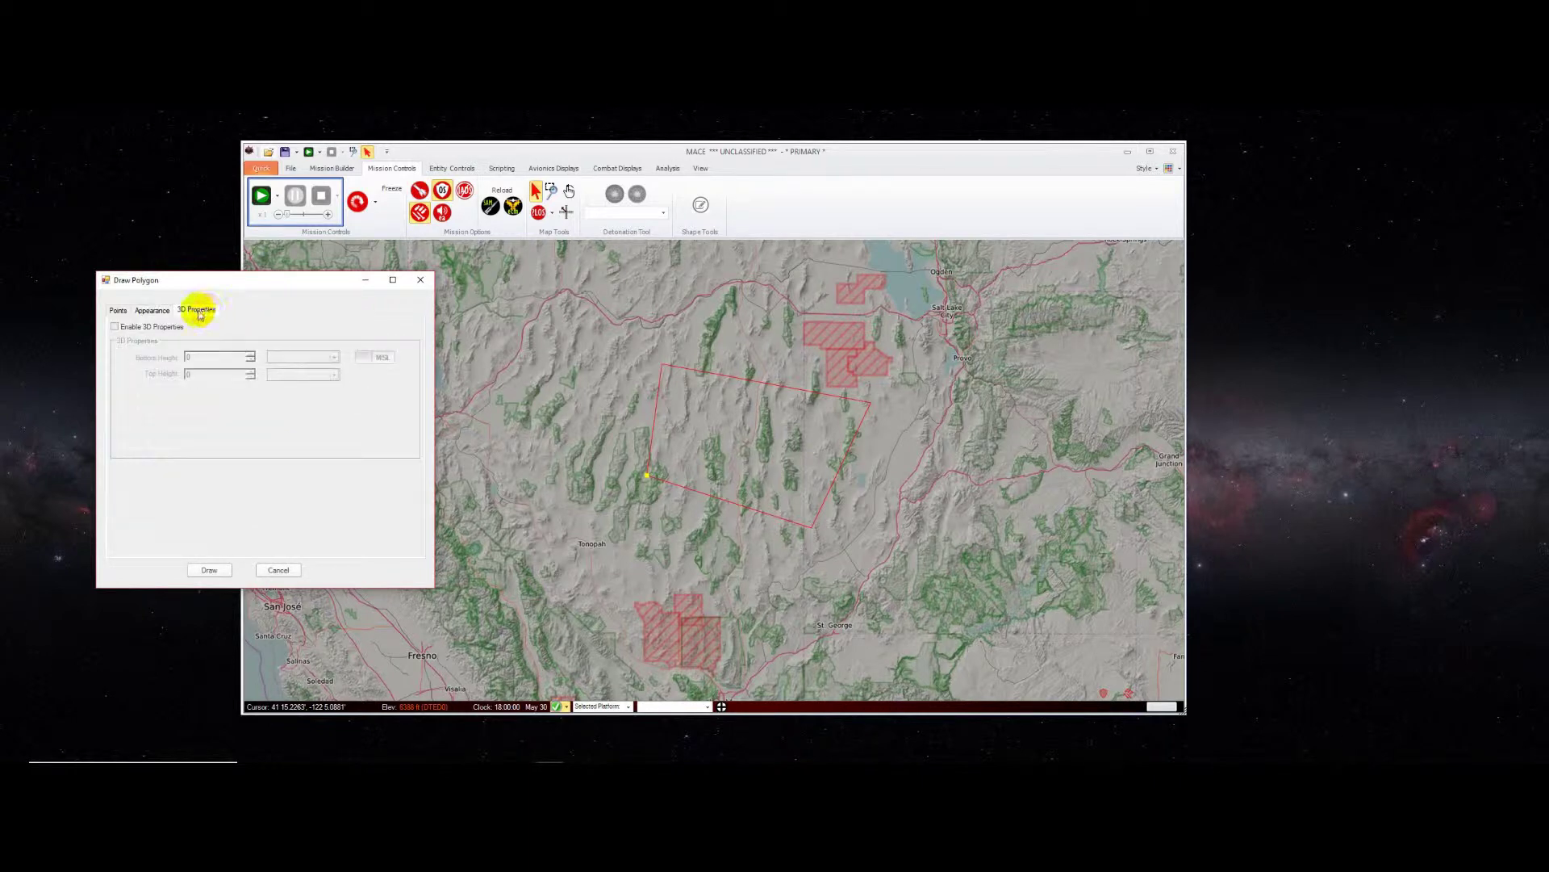
# Step: Leave 3D properties disabled for the polygon after reviewing Appearance, and show its four-point list
pyautogui.click(114, 326)
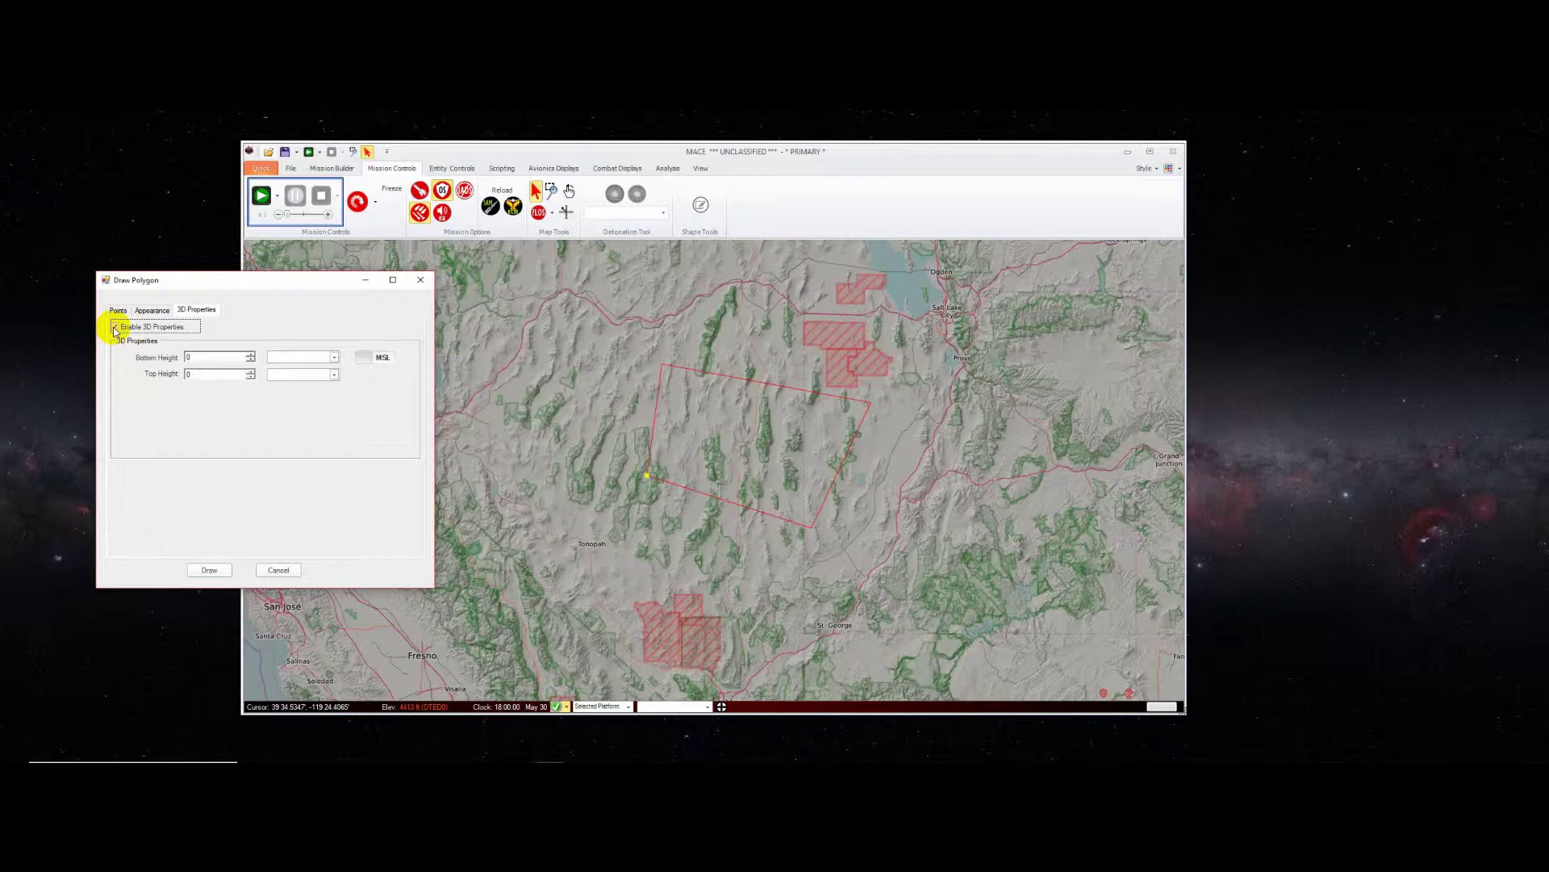
pyautogui.click(116, 327)
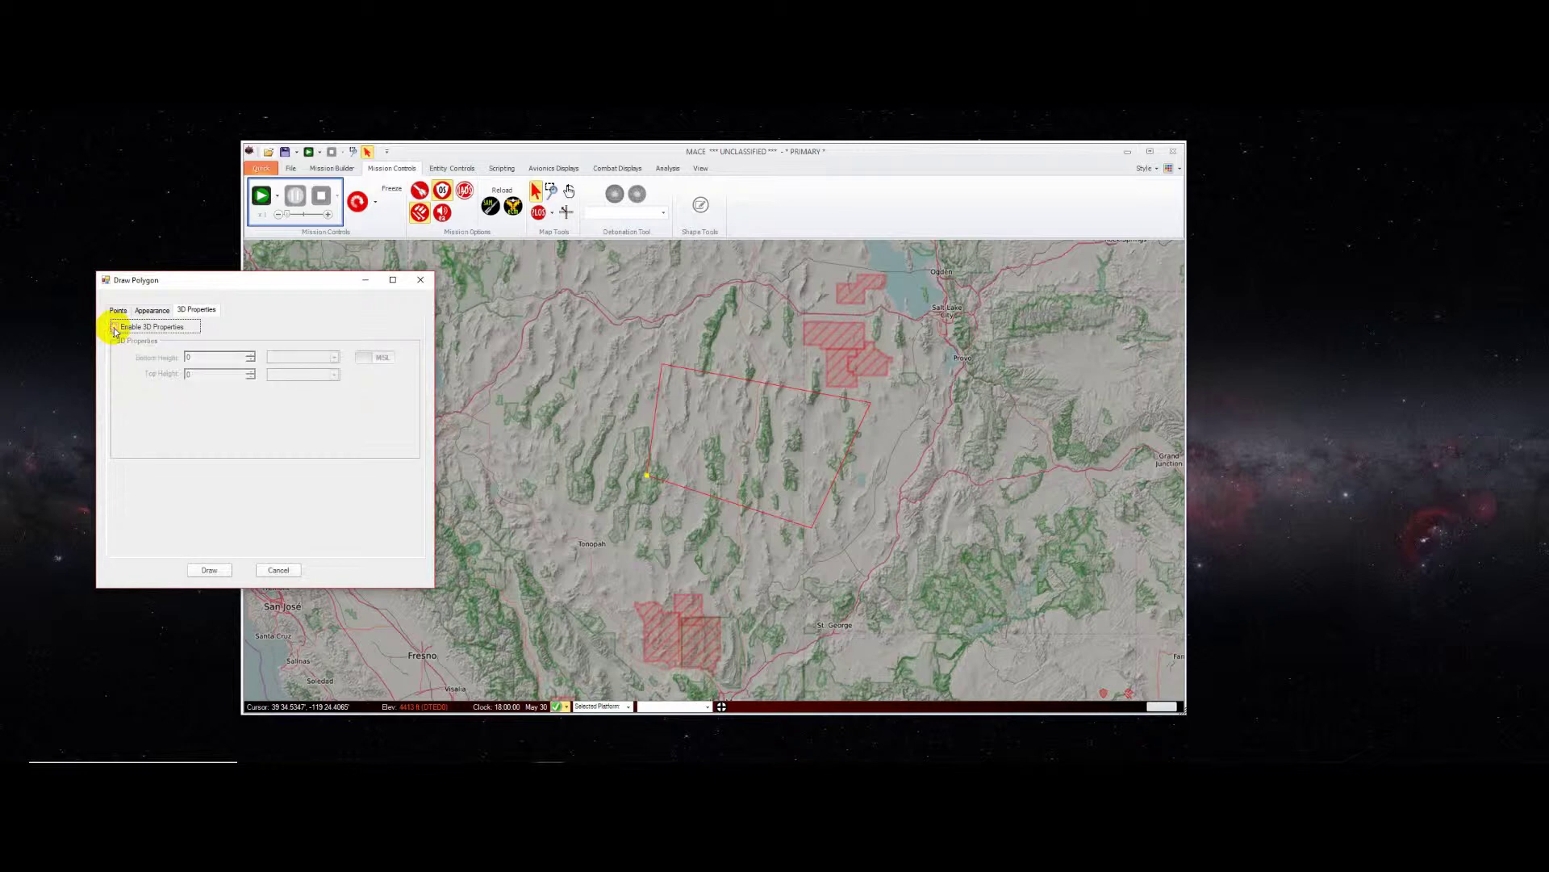
pyautogui.click(152, 311)
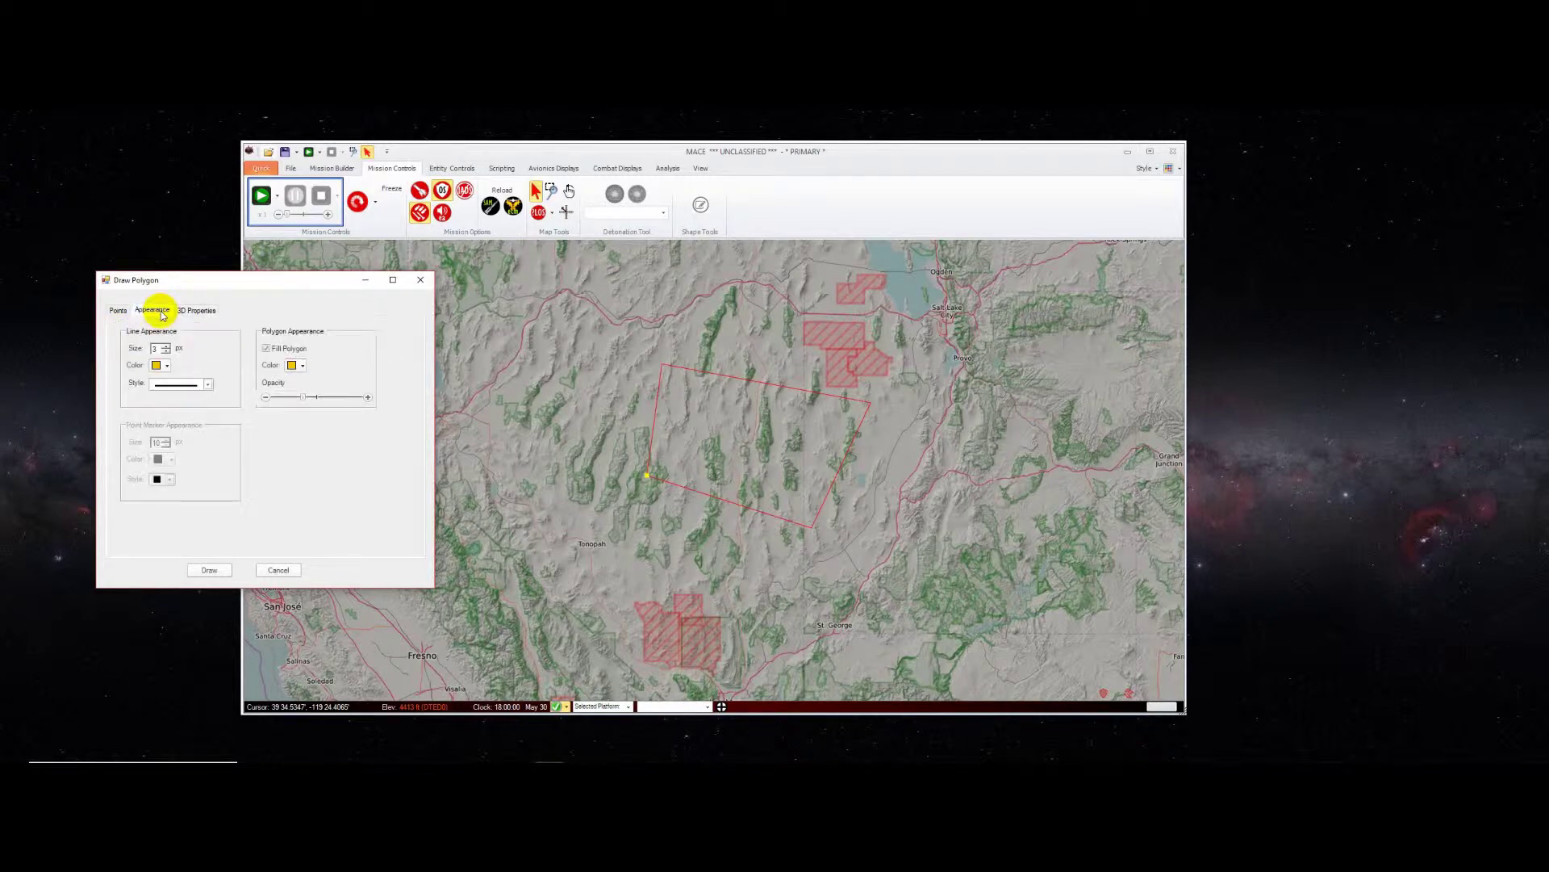
pyautogui.click(194, 310)
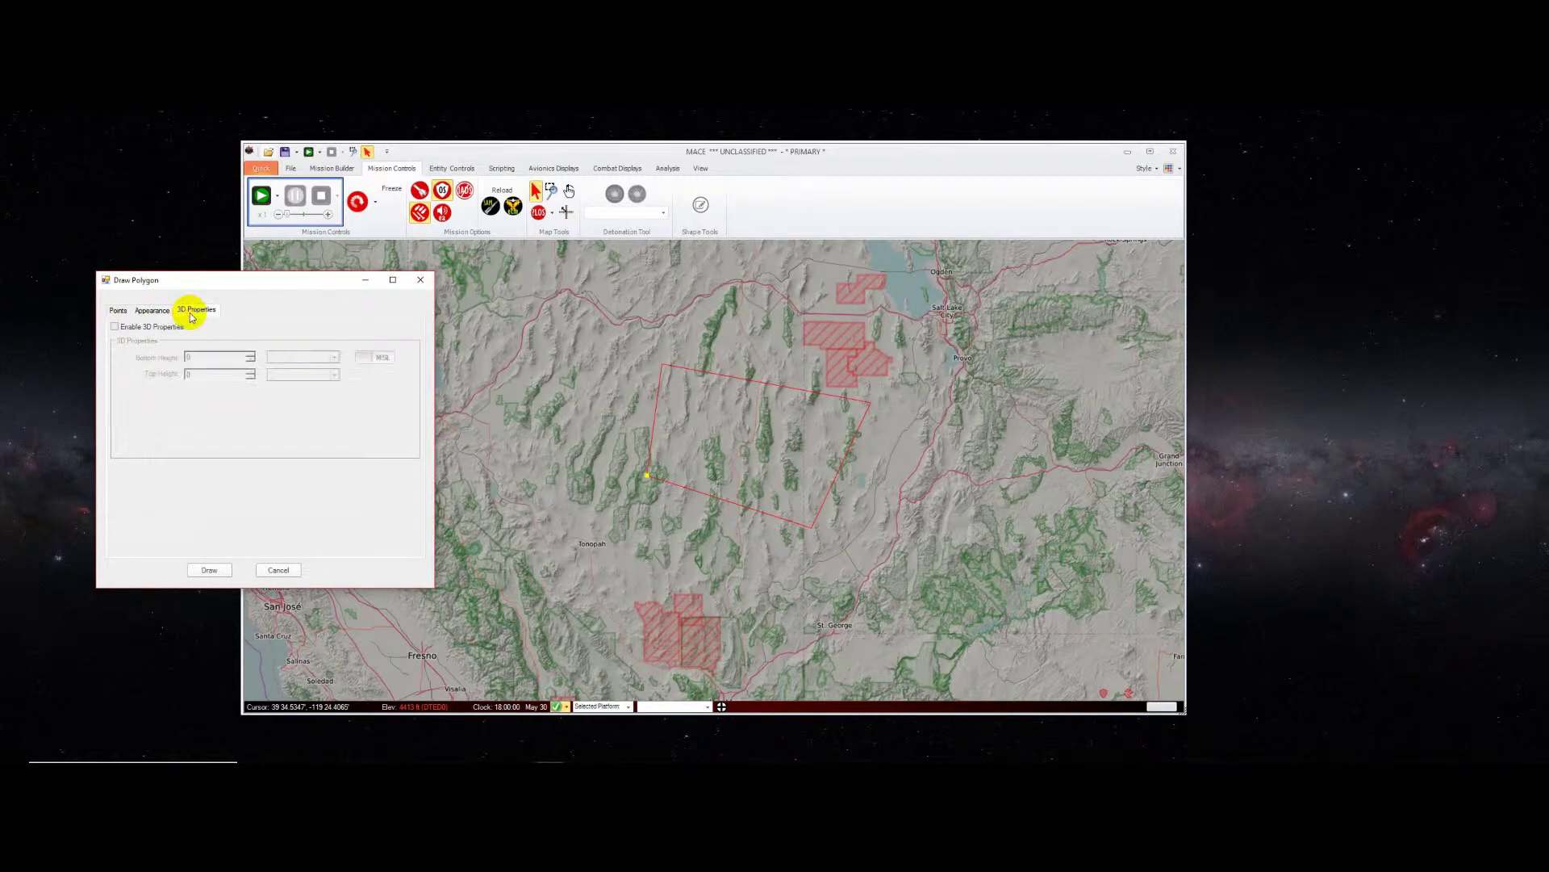
pyautogui.click(149, 311)
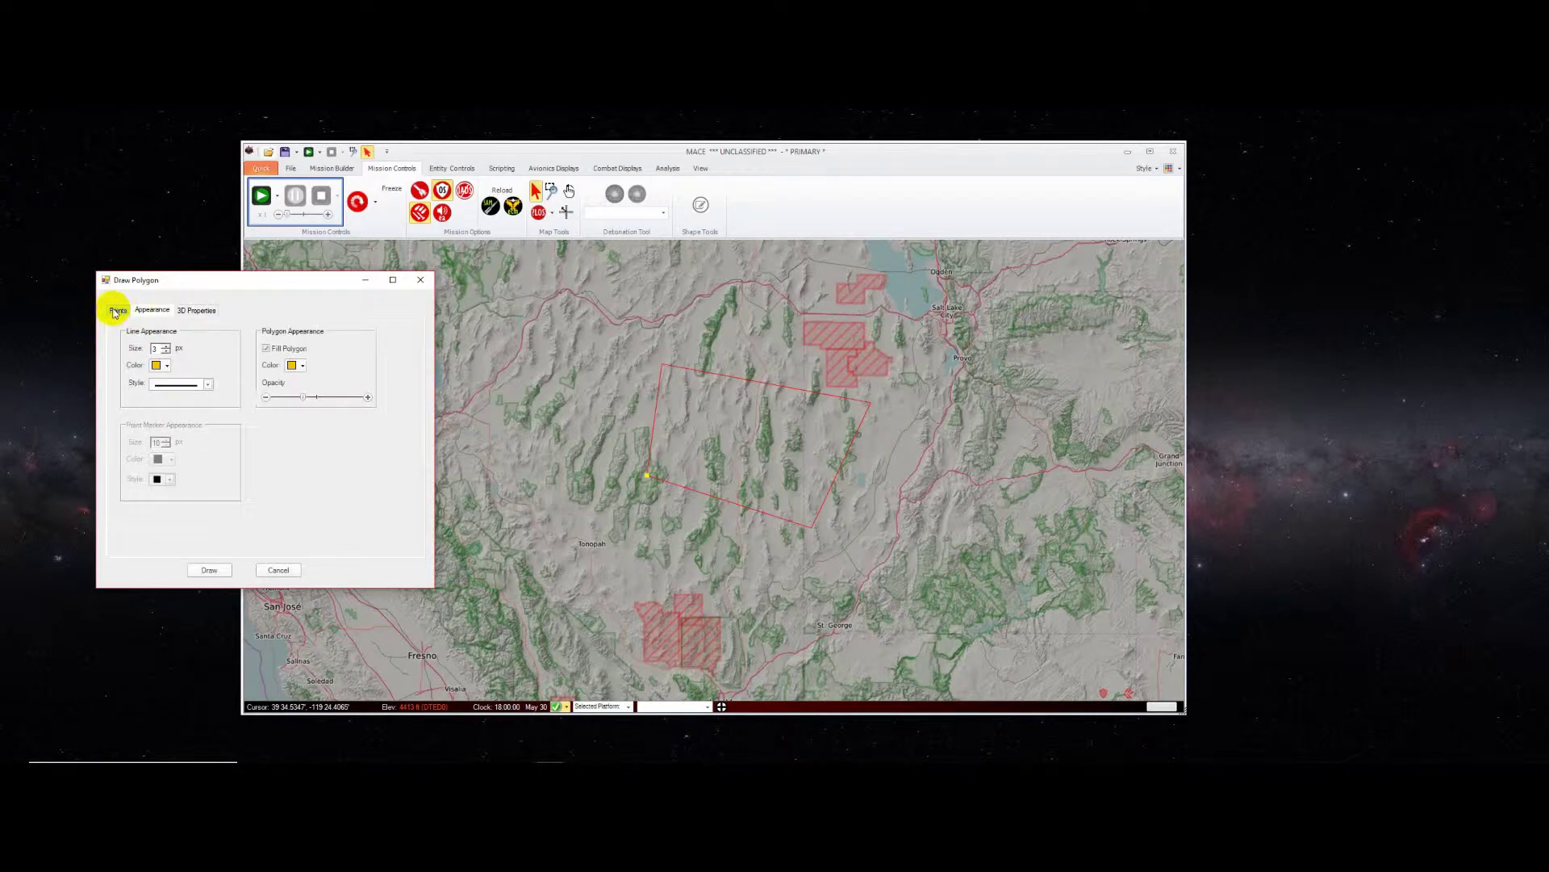
pyautogui.click(116, 311)
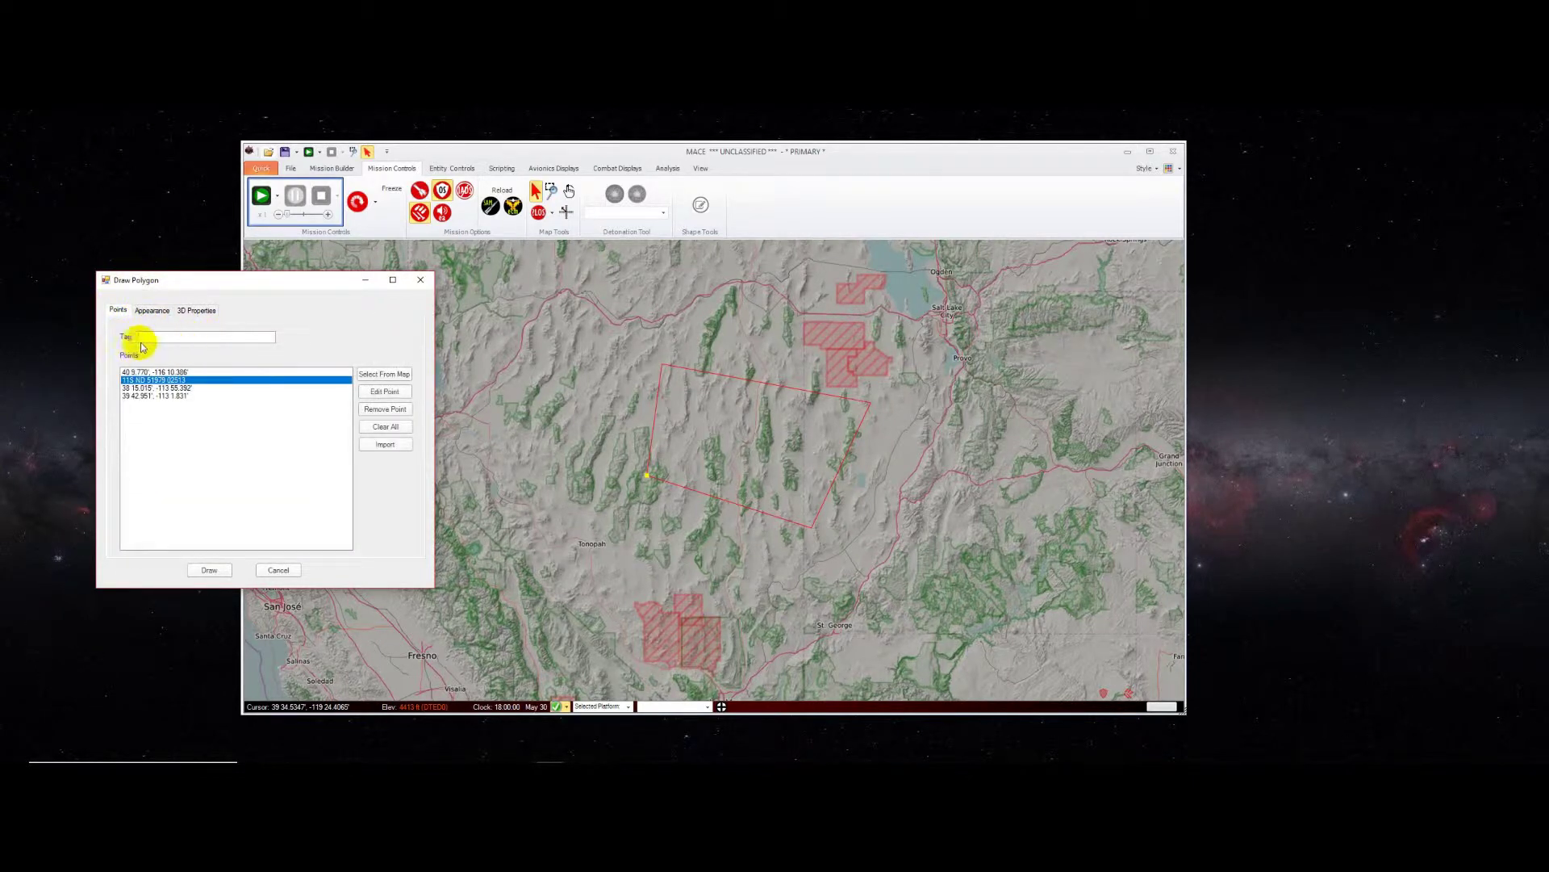
# Step: Tag the polygon 'My Polygon', draw it, and save it as poly1 in Shapes
pyautogui.click(159, 338)
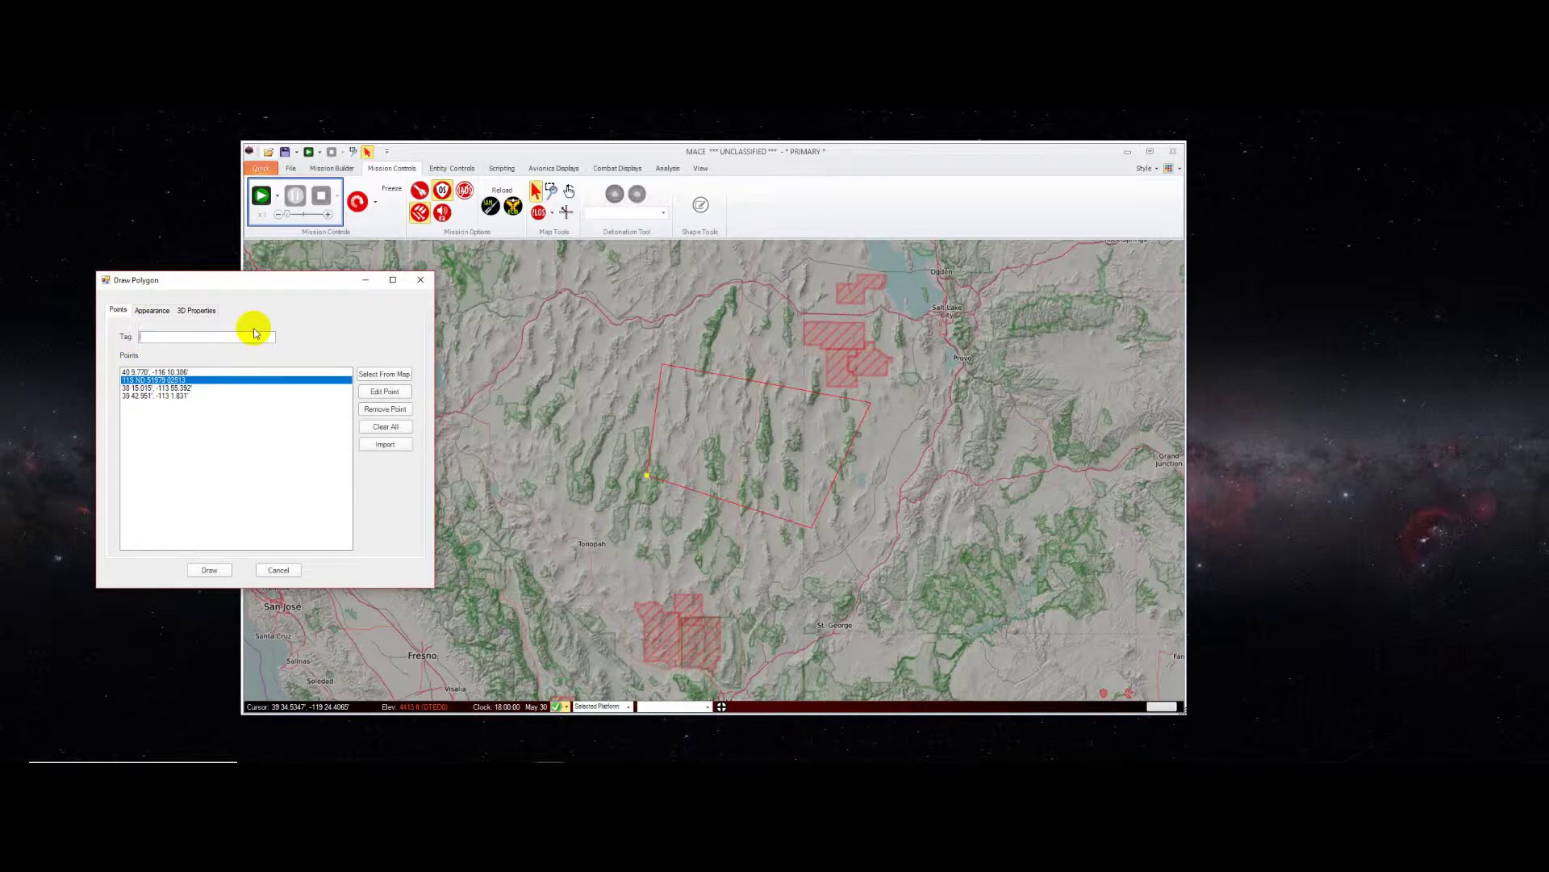
pyautogui.write('My Polygon')
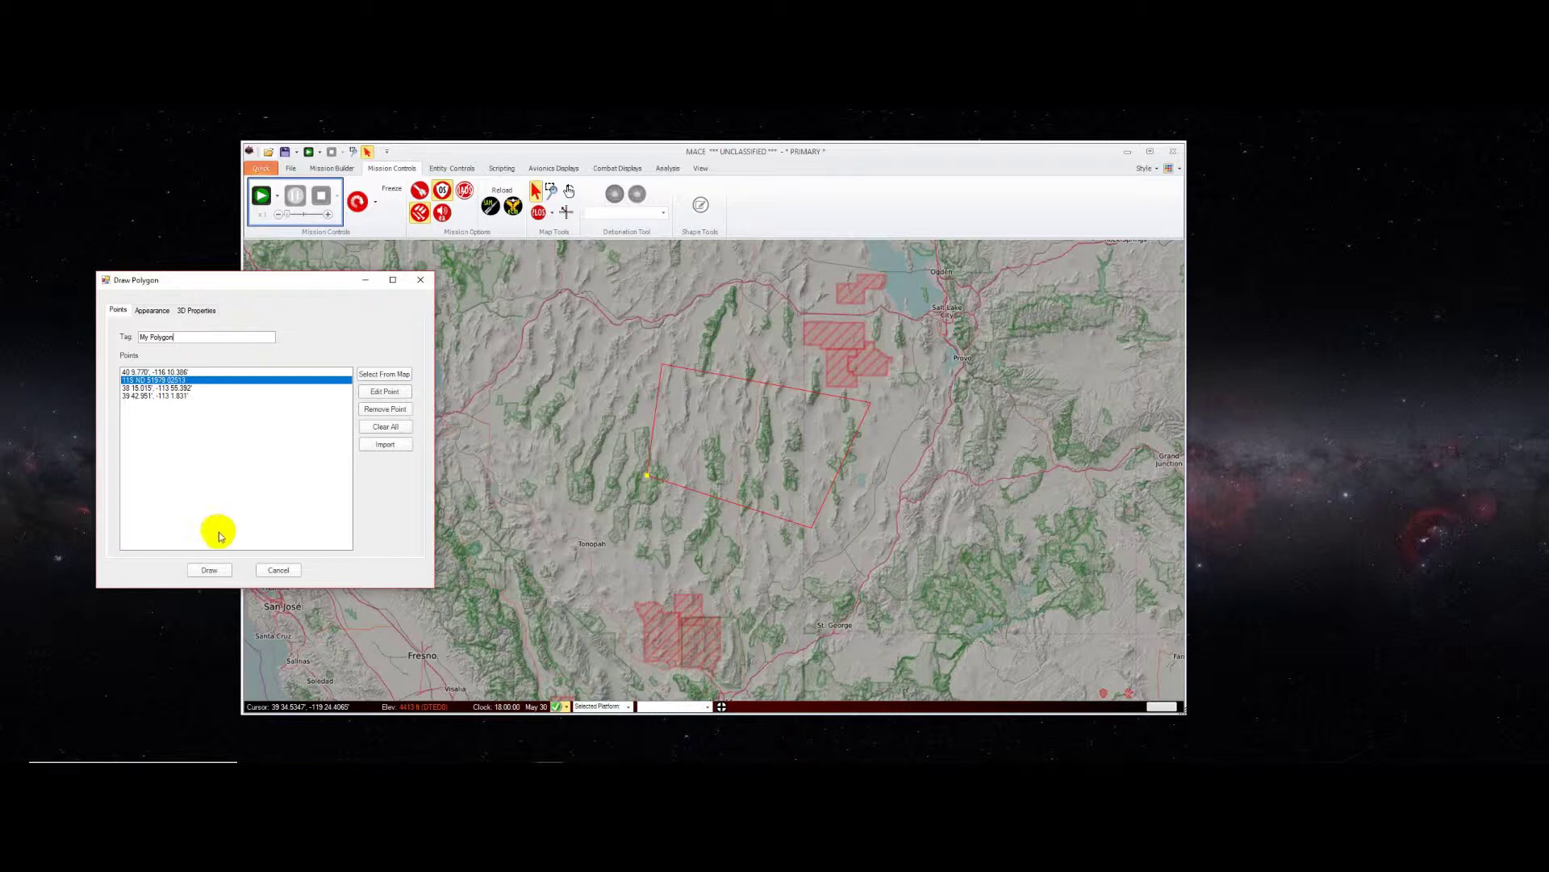
pyautogui.click(215, 574)
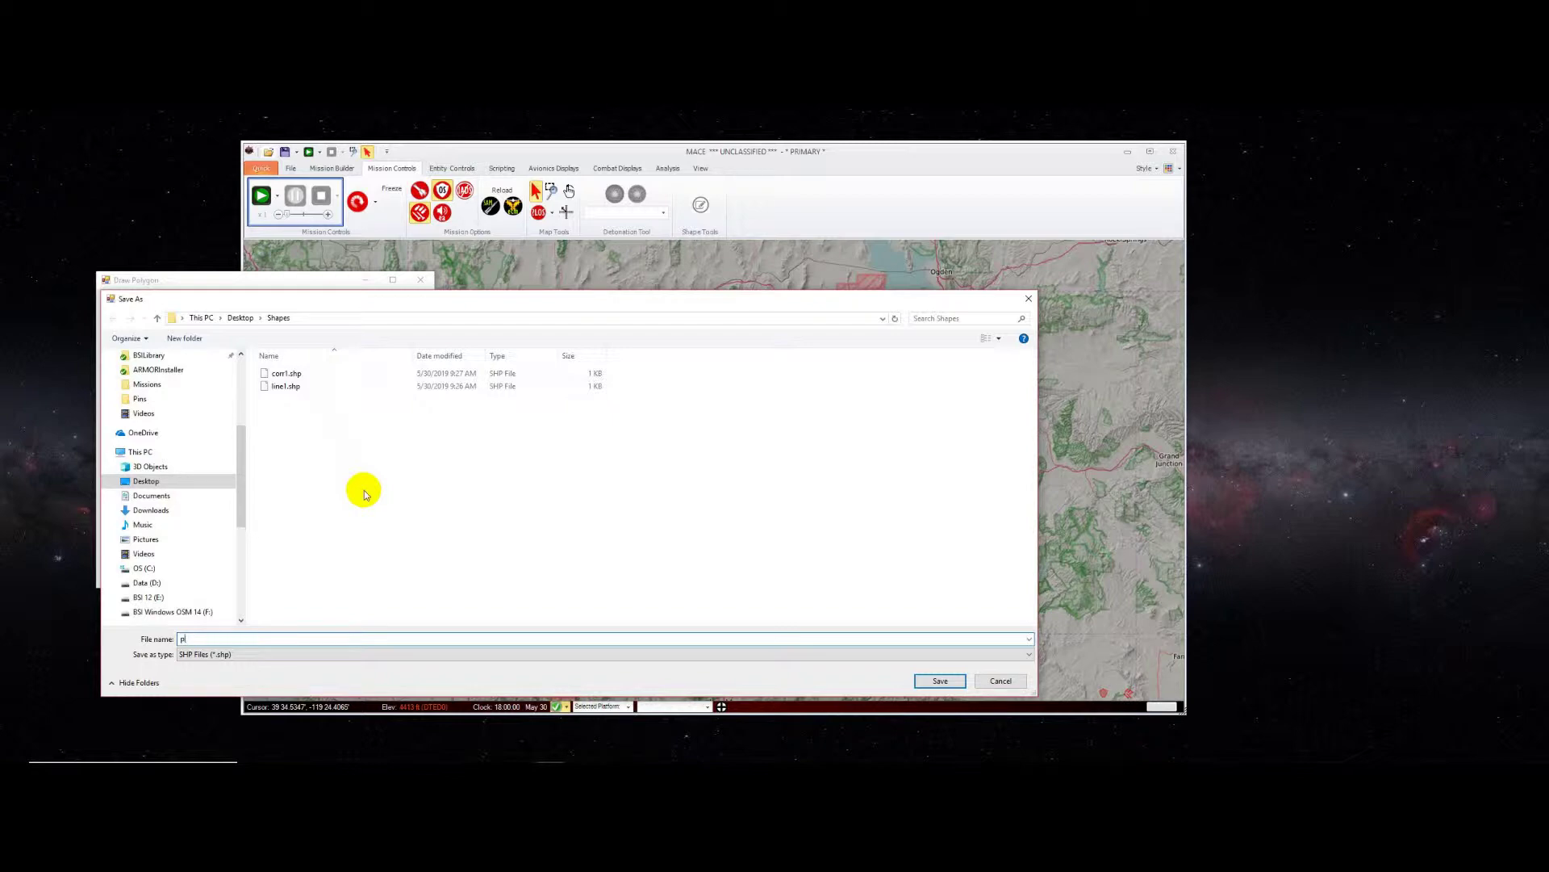
pyautogui.write('oly1')
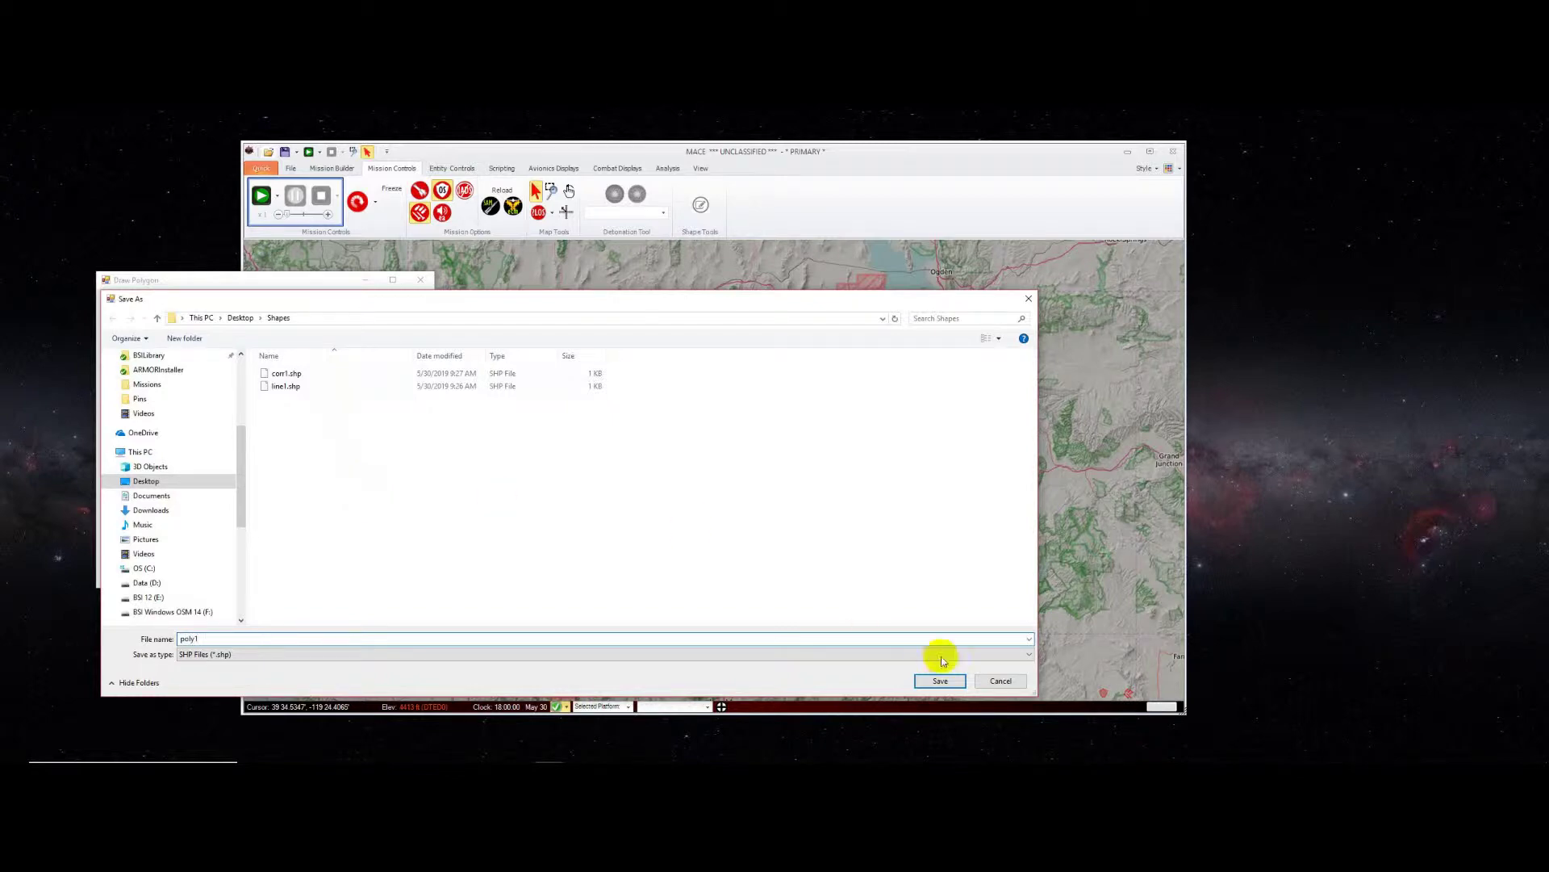
pyautogui.click(944, 680)
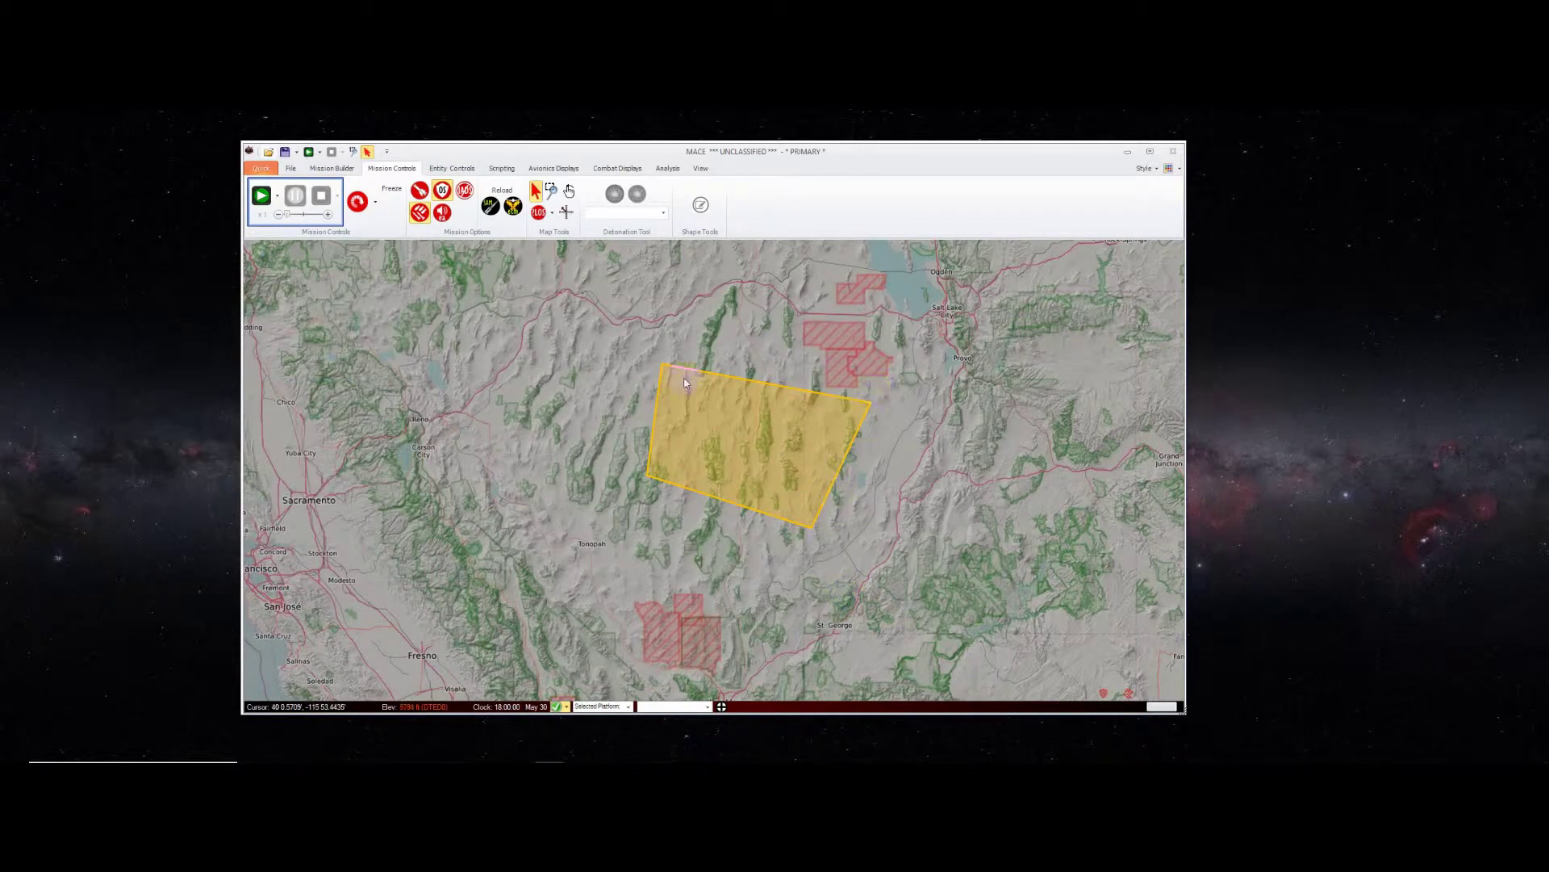
# Step: Retag the yellow polygon as 'Orange Poly' and verify the new tag
pyautogui.rightClick(718, 482)
pyautogui.rightClick(741, 456)
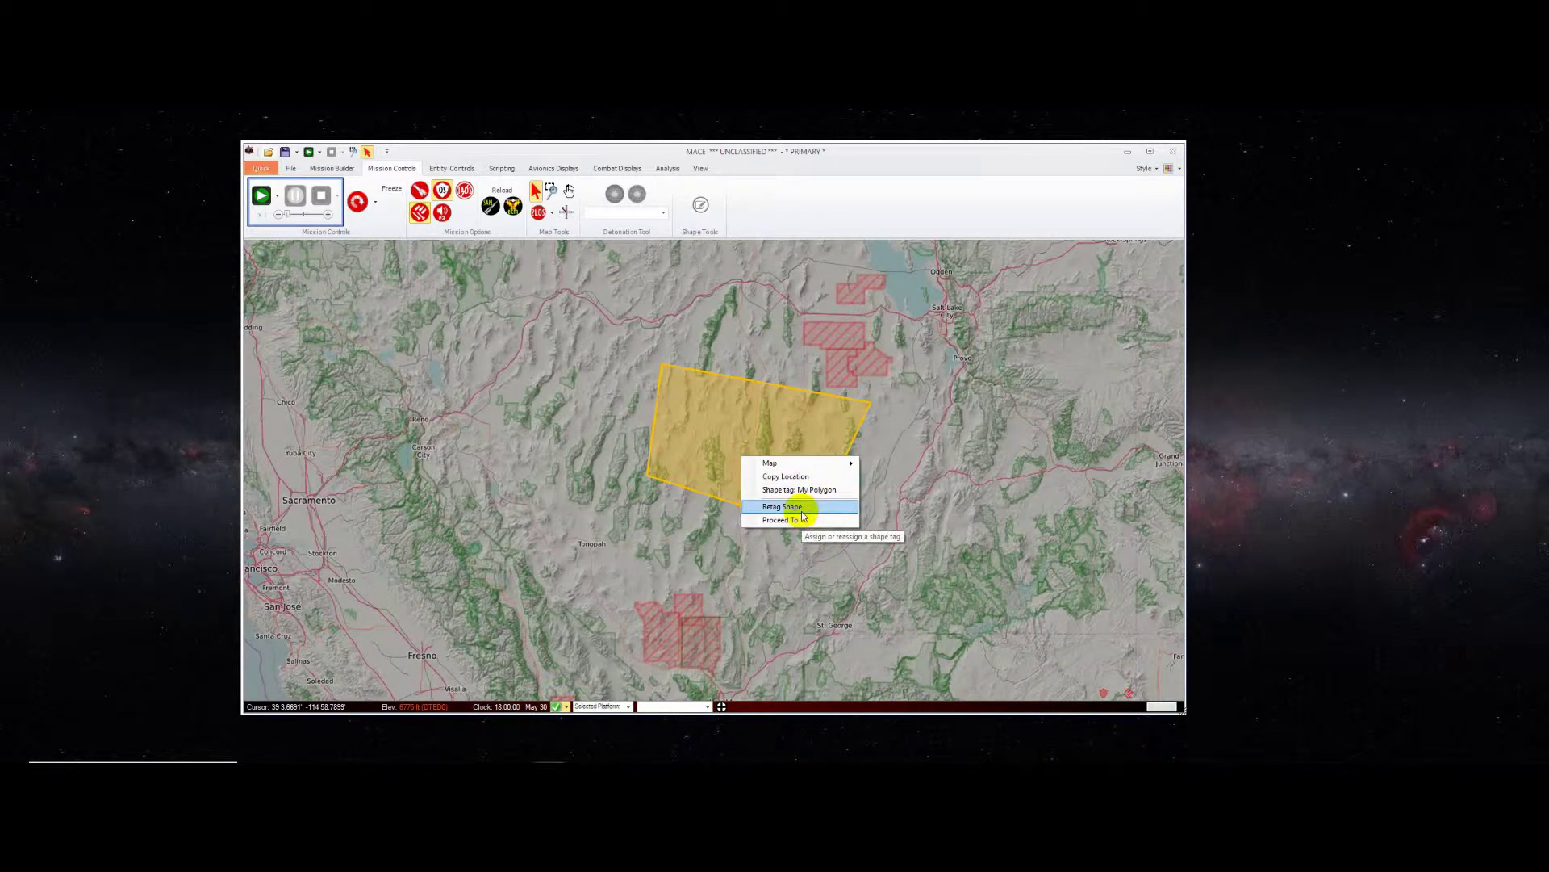
pyautogui.click(804, 510)
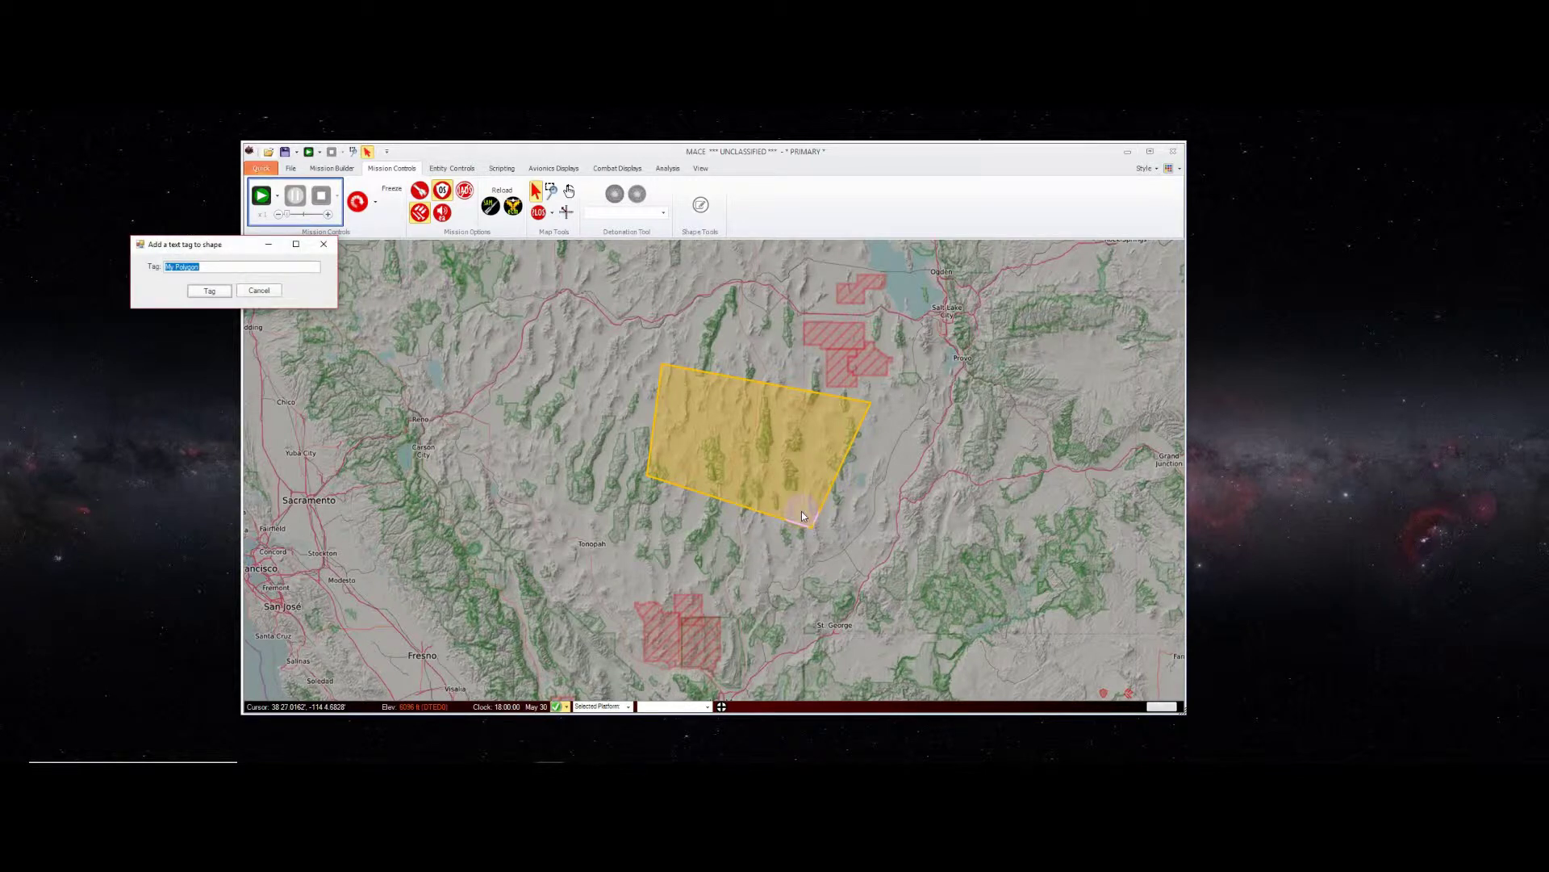
pyautogui.write('Orange')
pyautogui.click(211, 292)
pyautogui.rightClick(681, 434)
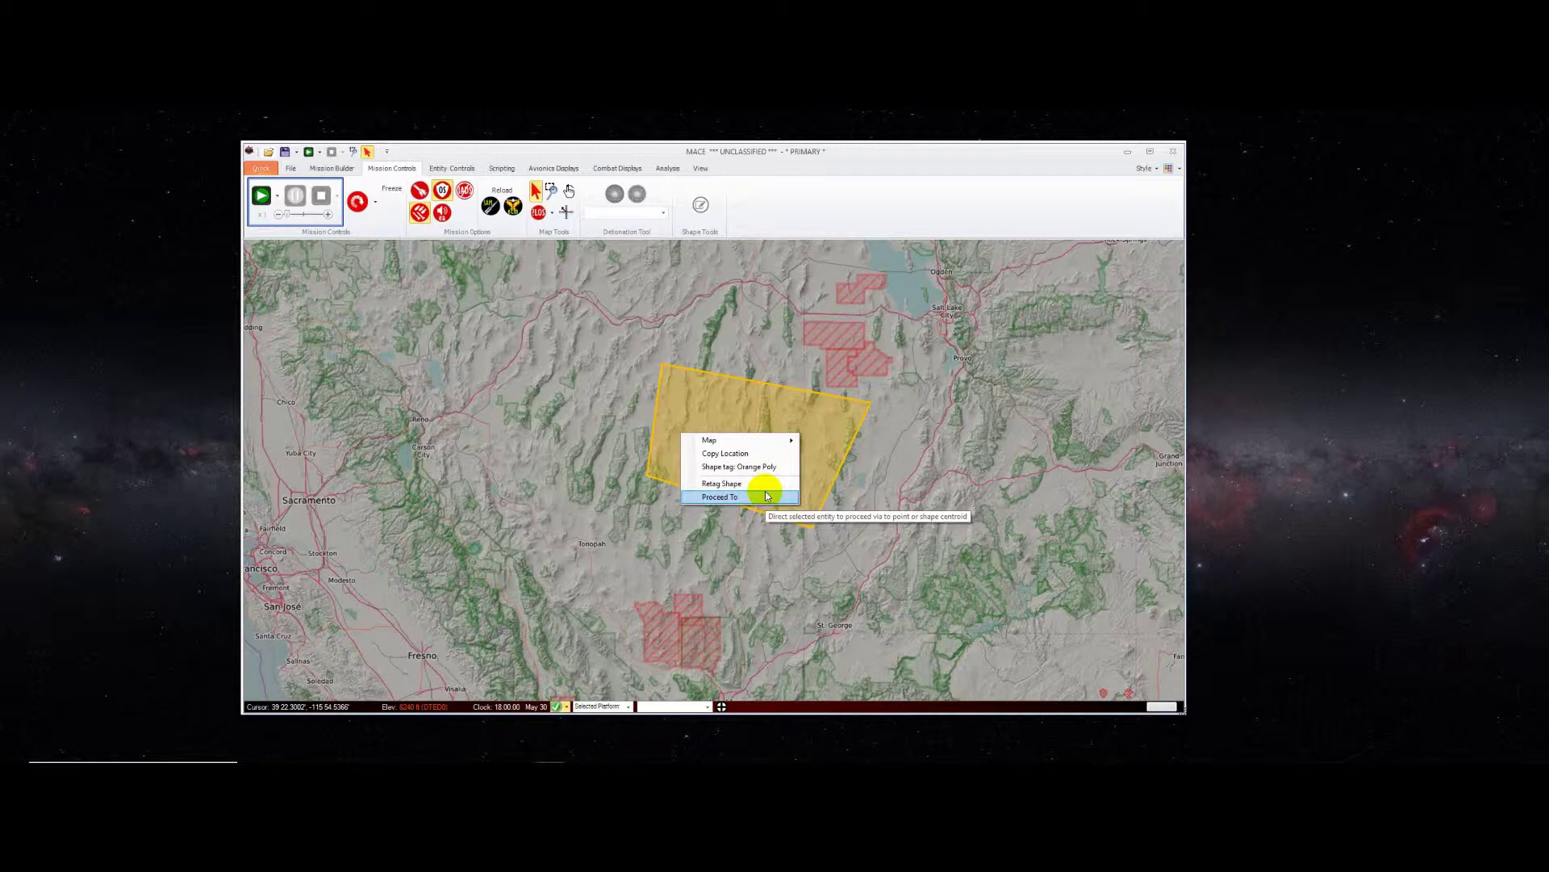
pyautogui.click(947, 439)
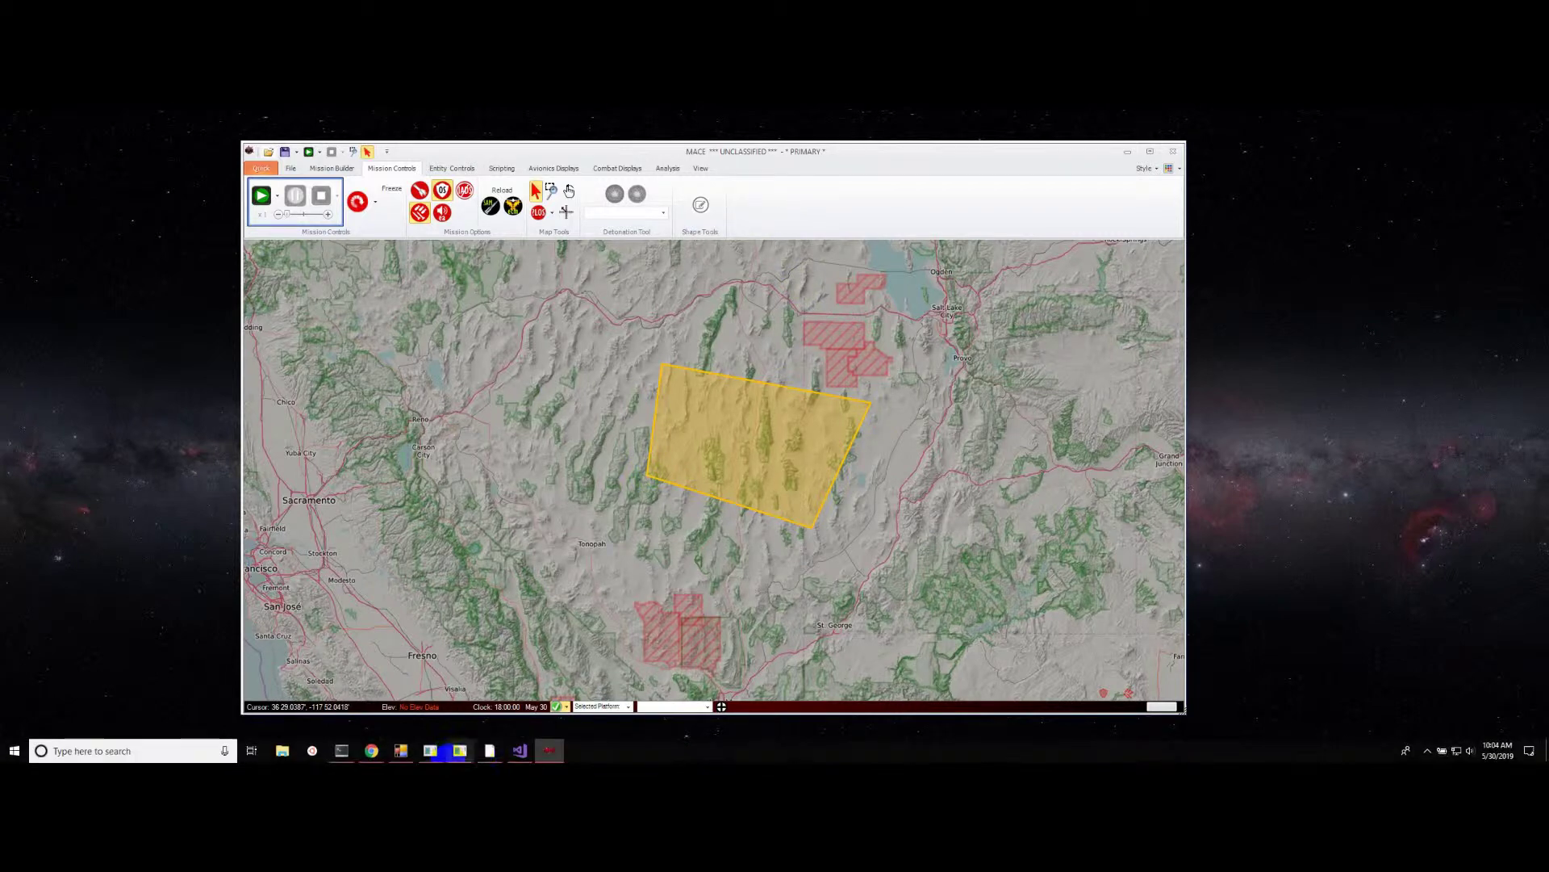
# Step: Remove the poly1.shp layer in the Layer Manager, then return to Mission Controls
pyautogui.click(492, 750)
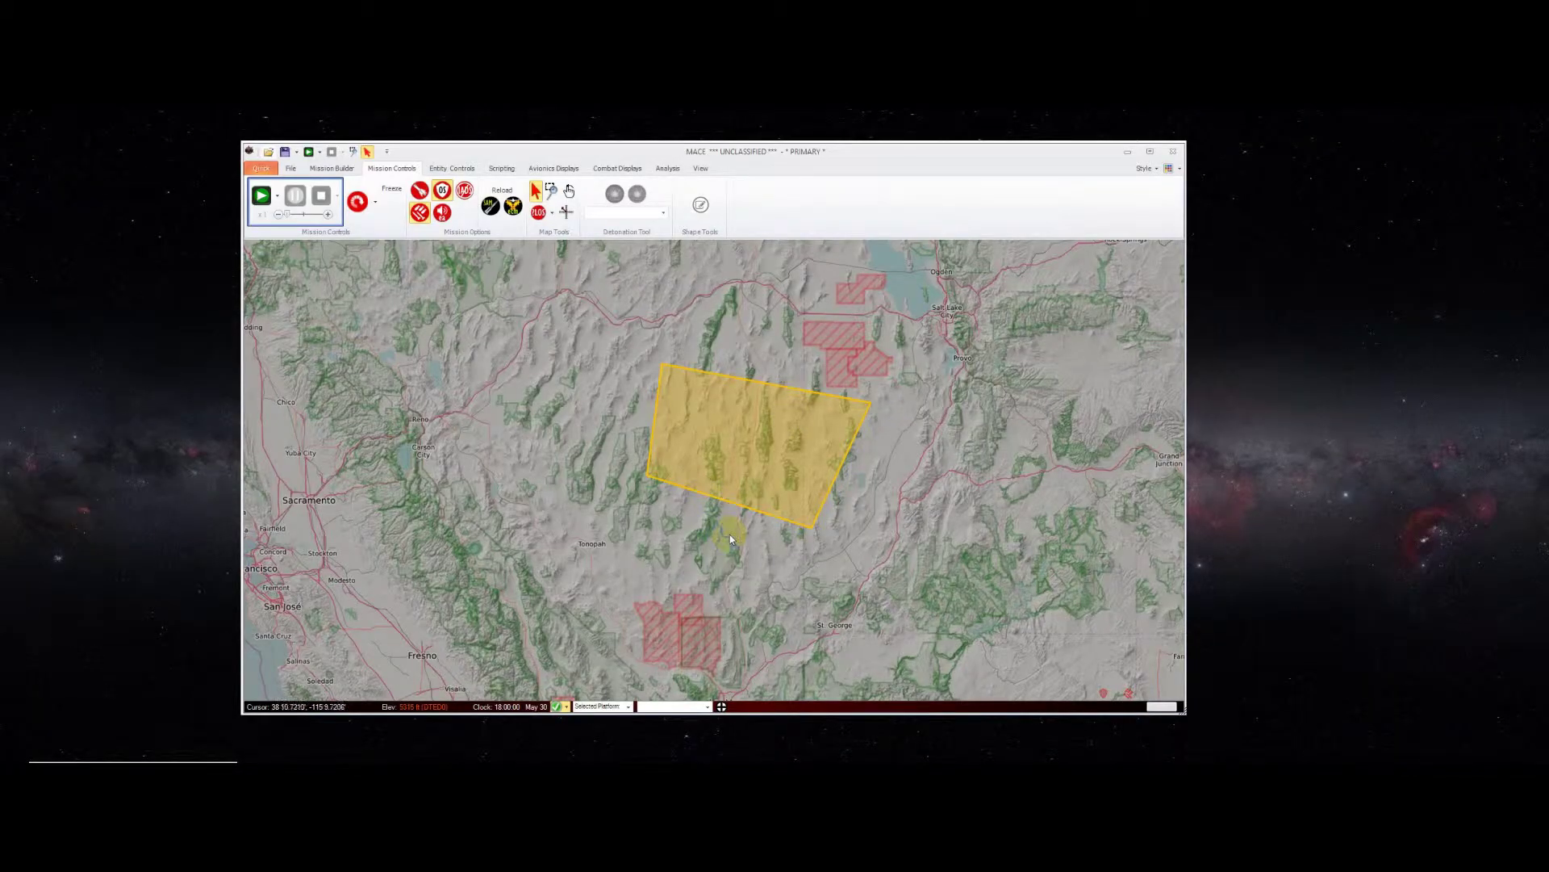
pyautogui.click(702, 168)
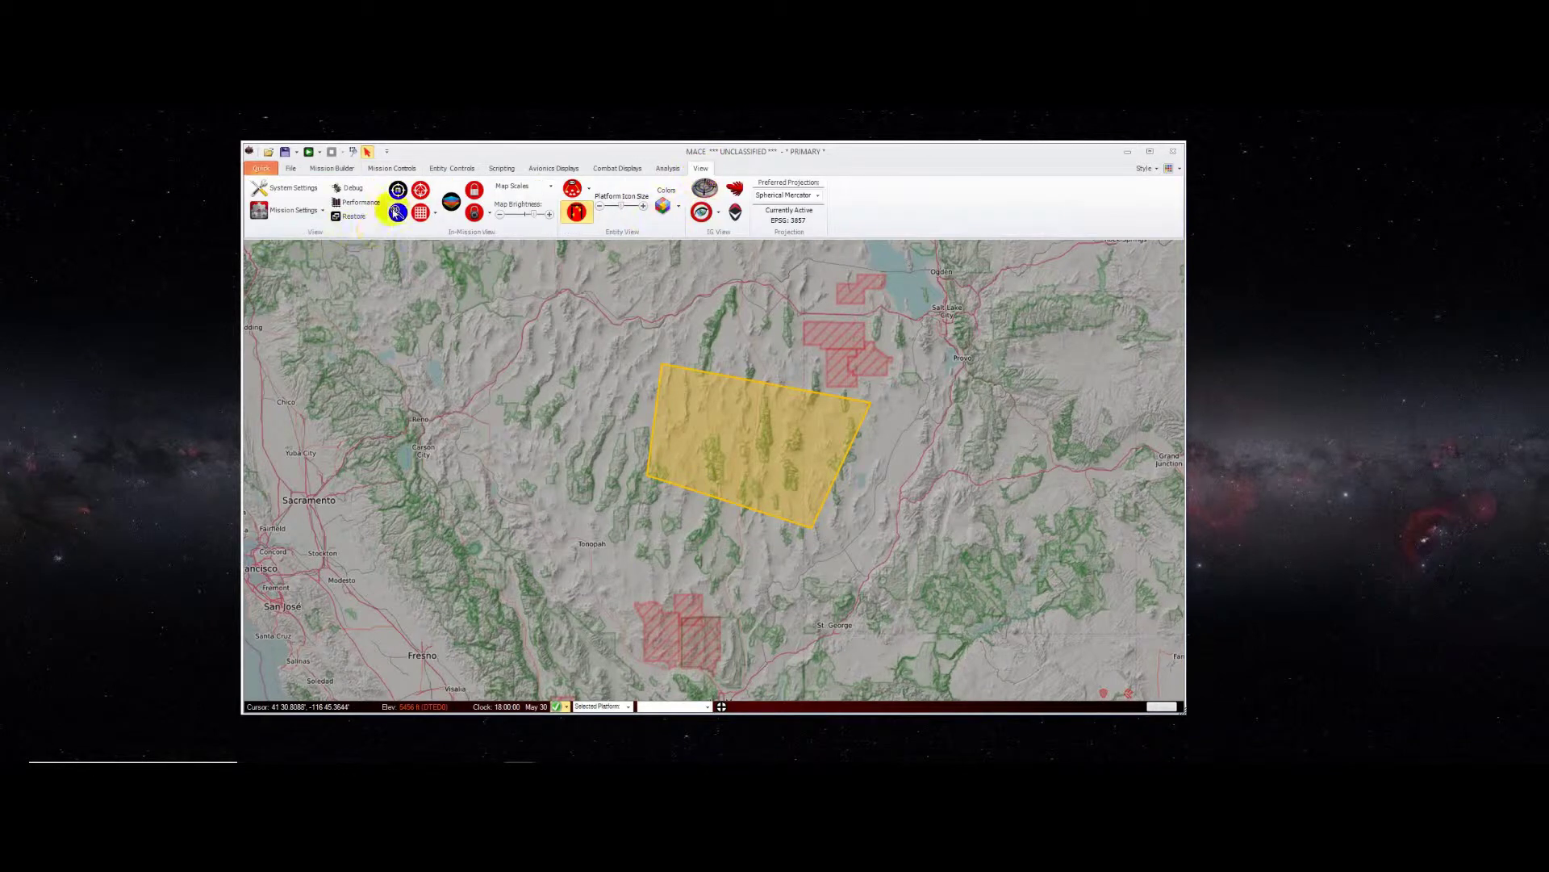
pyautogui.click(389, 208)
pyautogui.rightClick(198, 252)
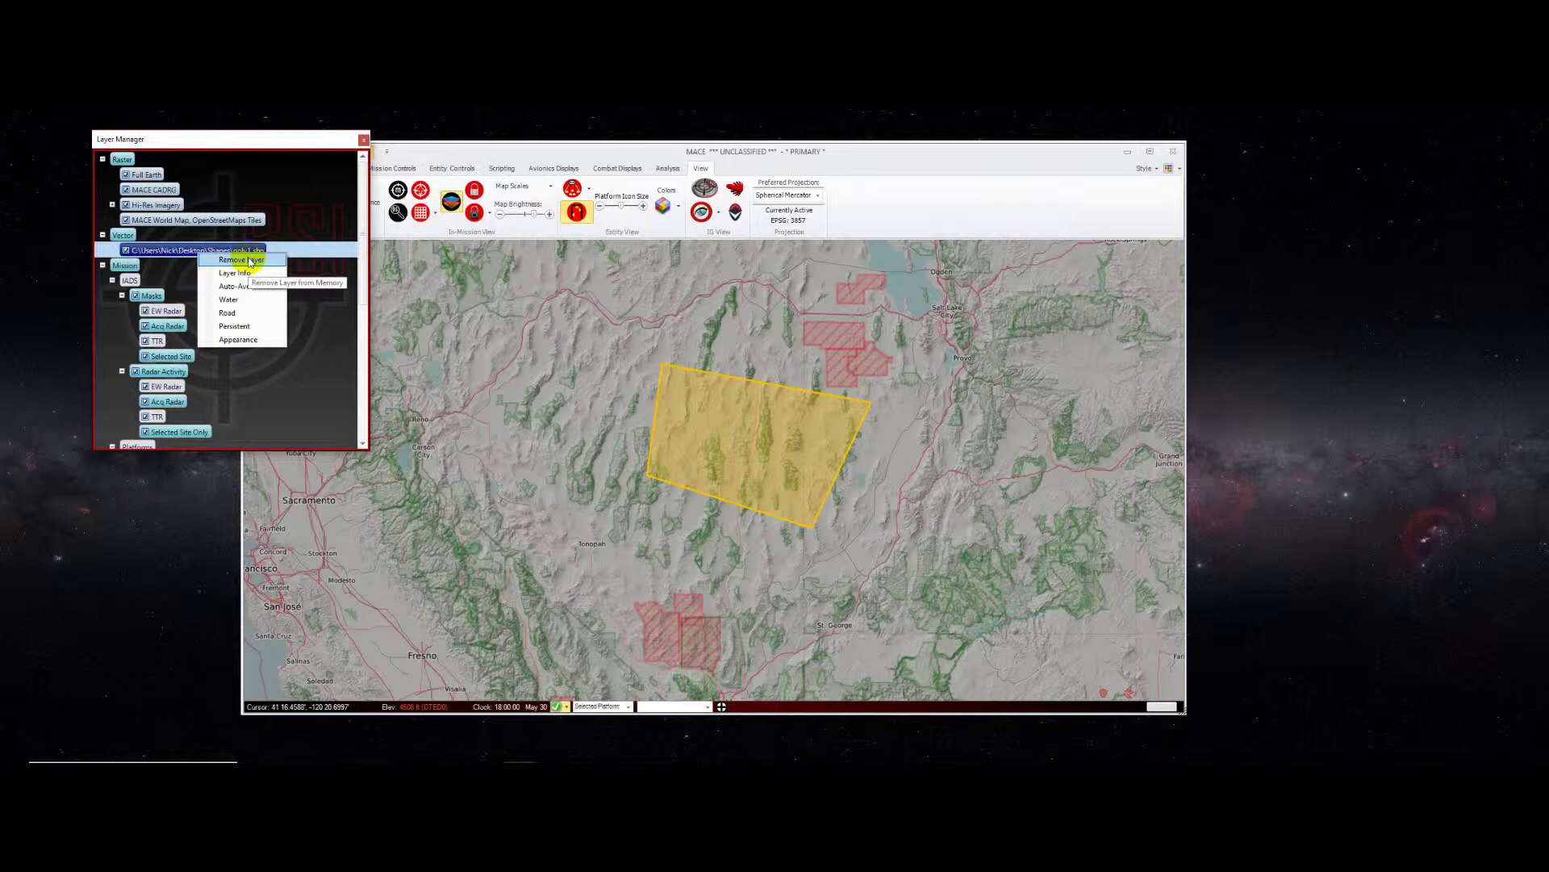
pyautogui.click(241, 260)
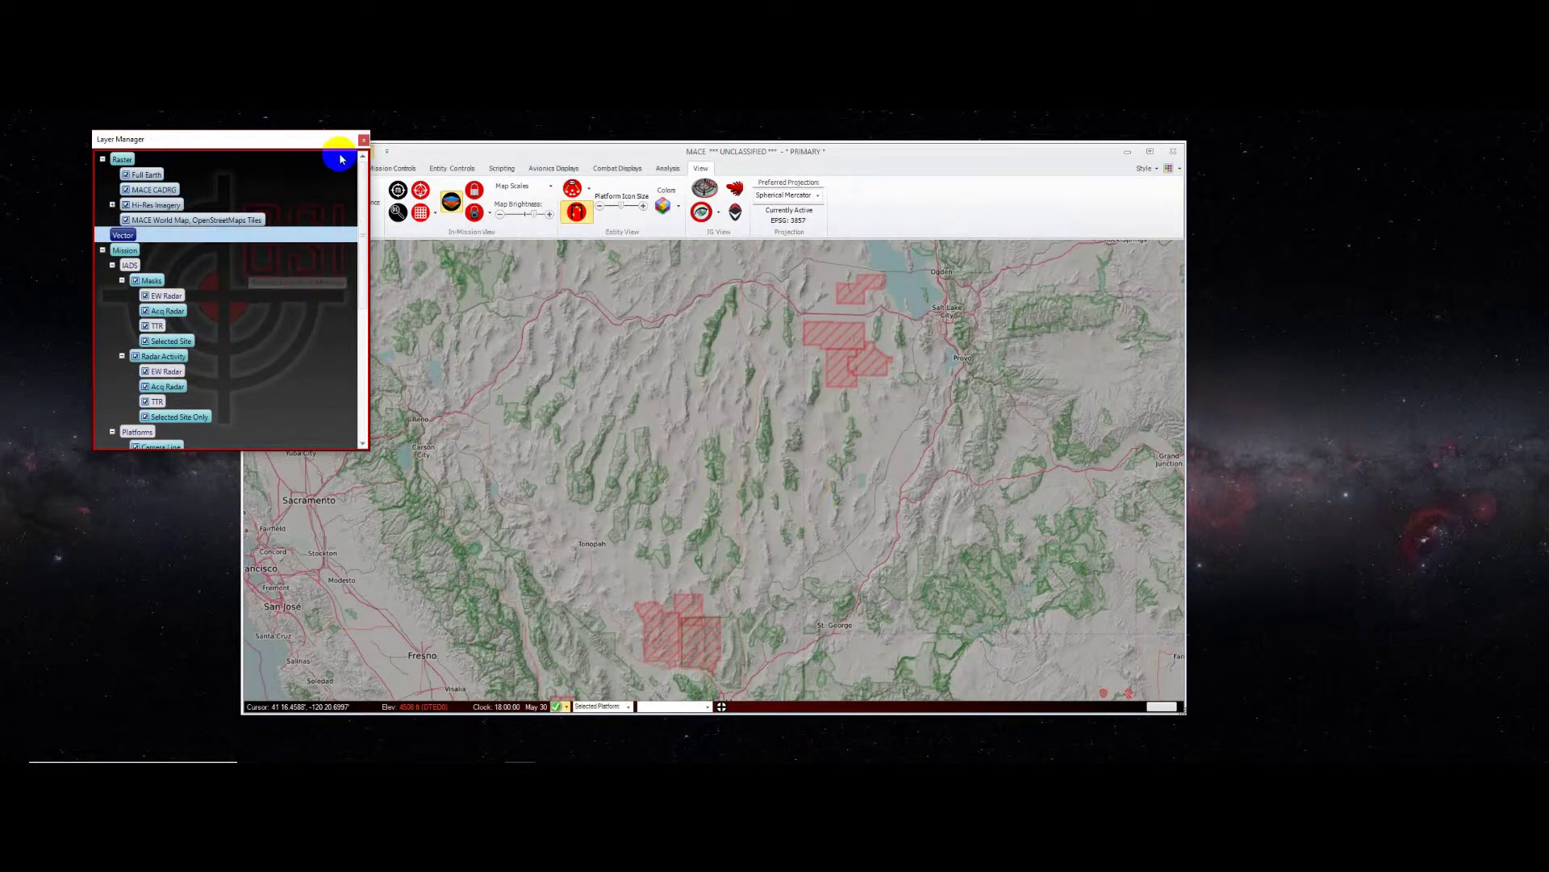
pyautogui.click(362, 141)
pyautogui.click(392, 168)
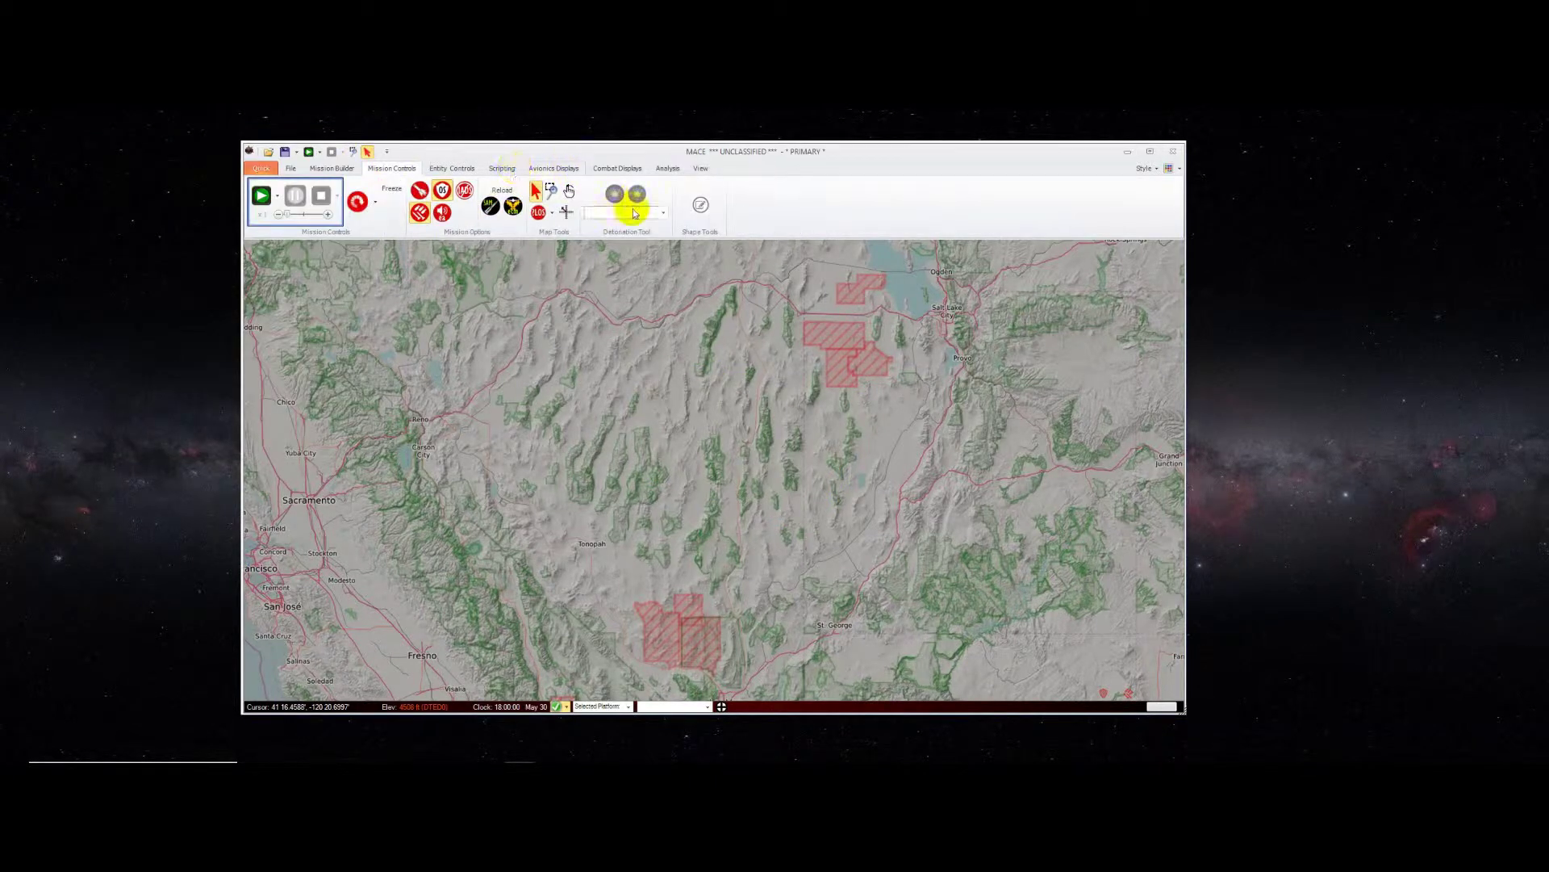
# Step: Start a new polygon and open its Import Points window, moved to the right
pyautogui.click(700, 205)
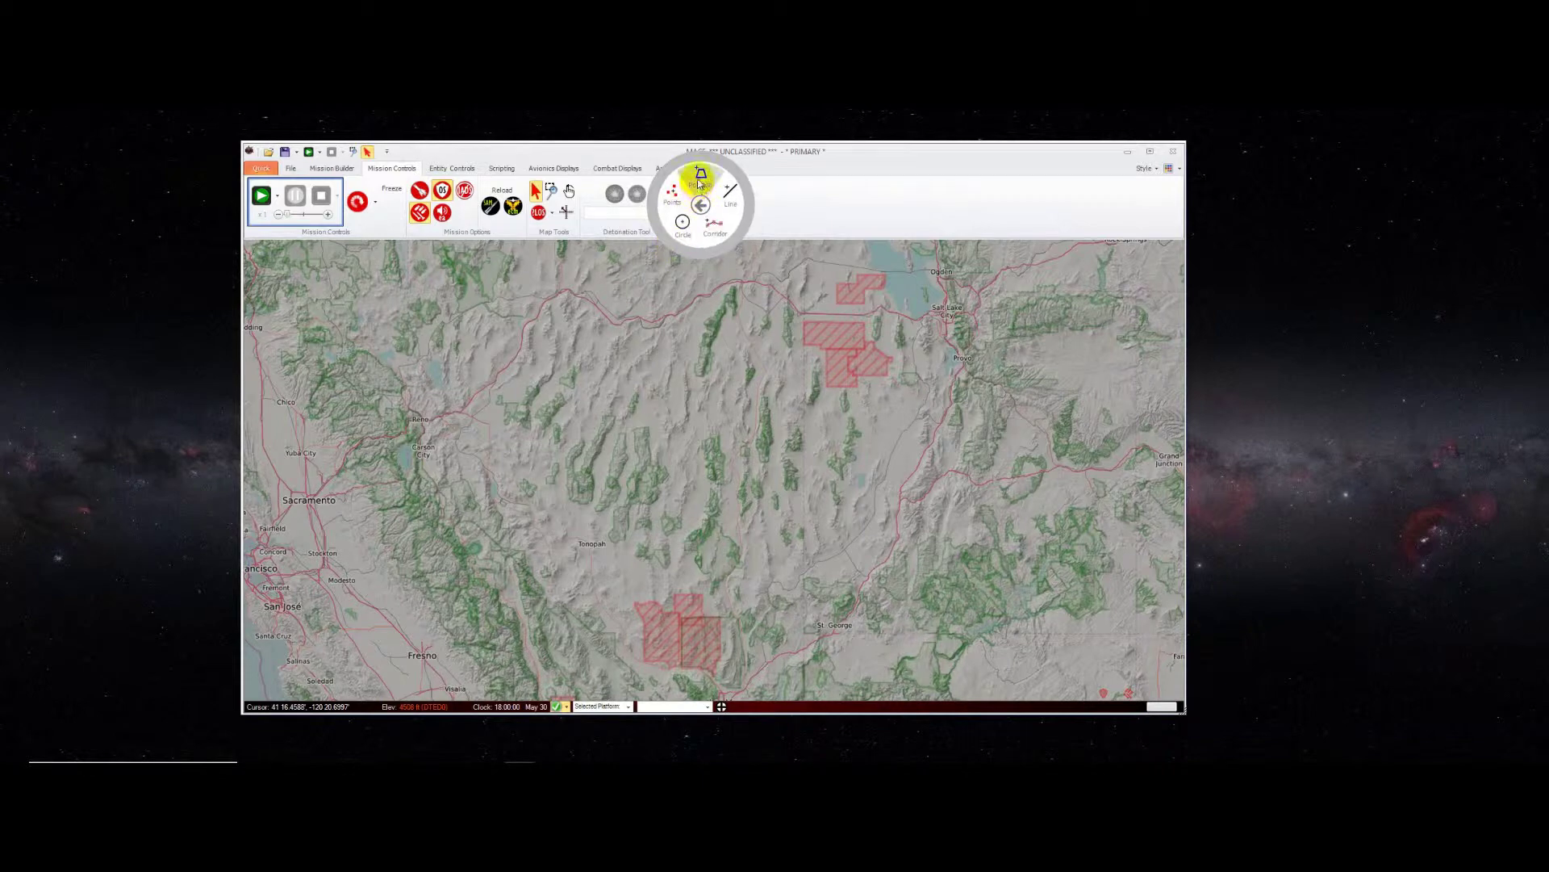
pyautogui.click(699, 172)
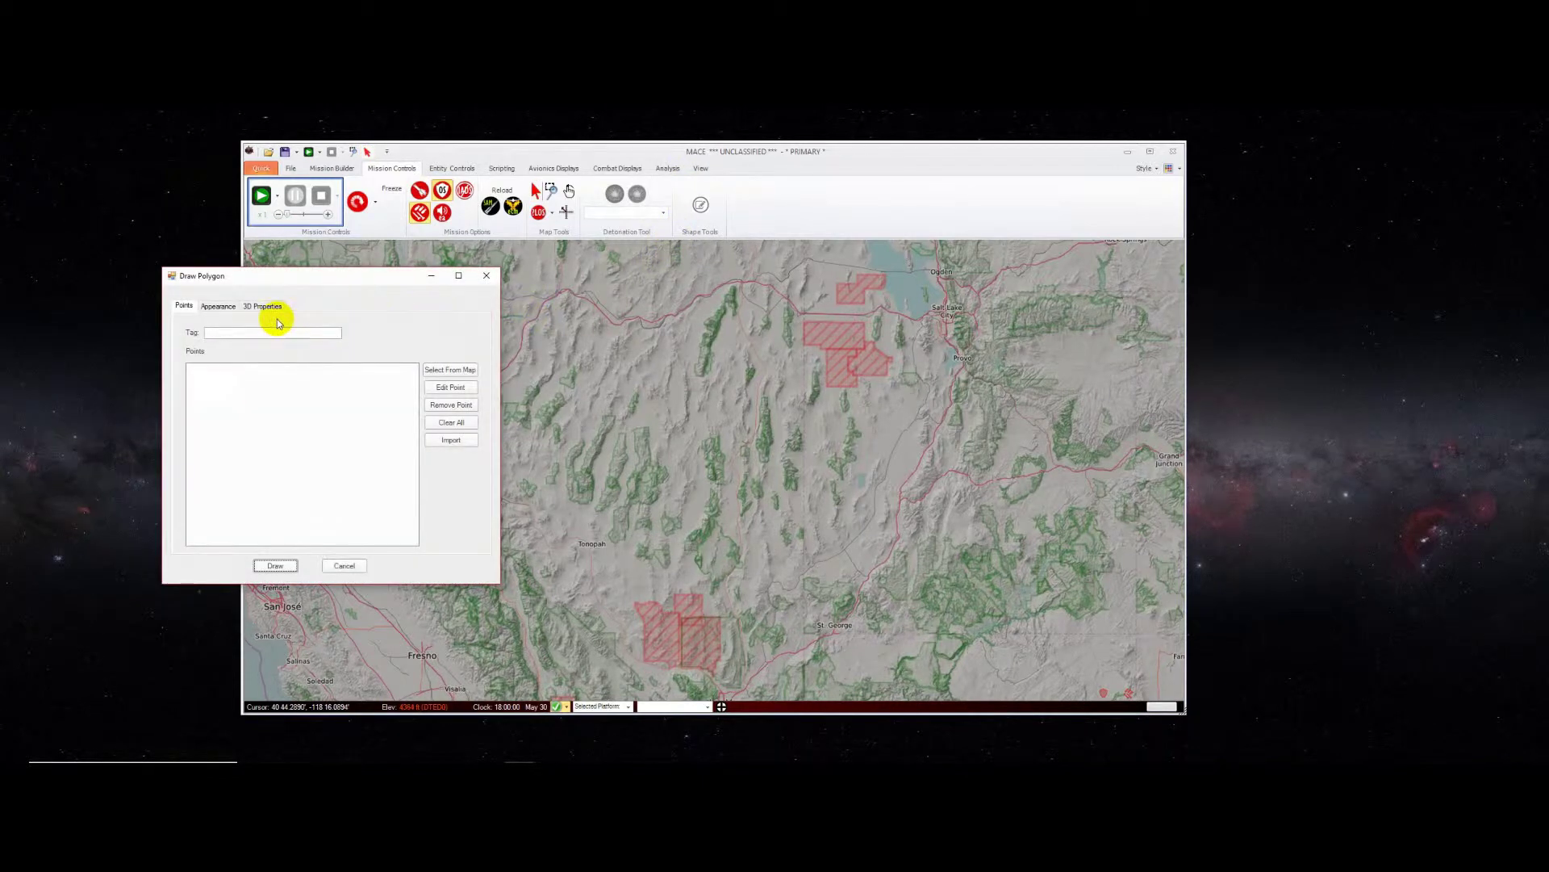
pyautogui.click(449, 443)
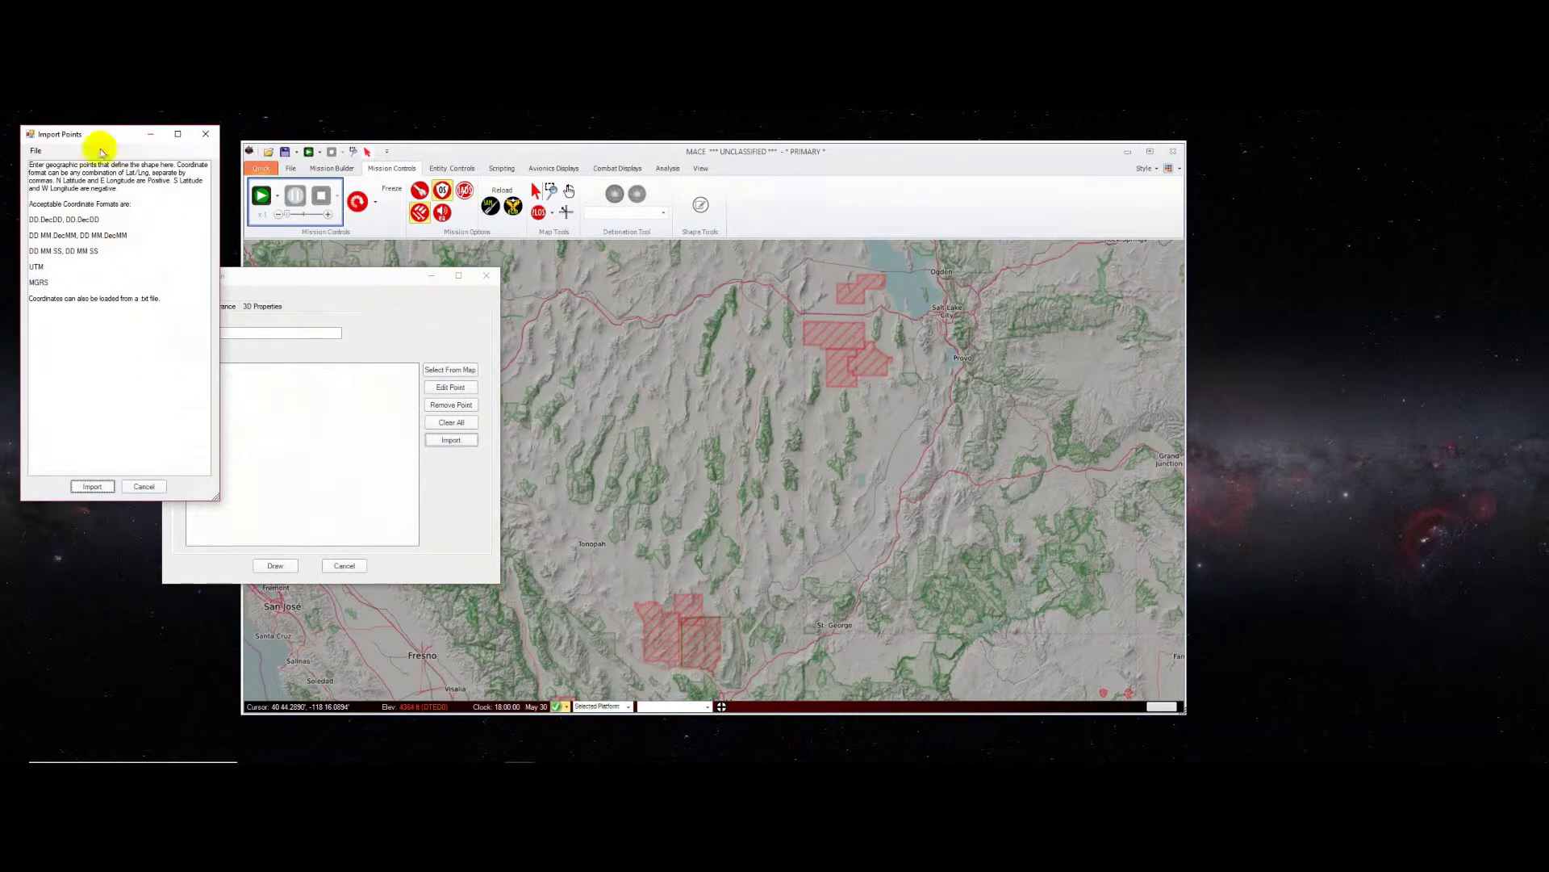
pyautogui.moveTo(99, 142); pyautogui.dragTo(1224, 259)
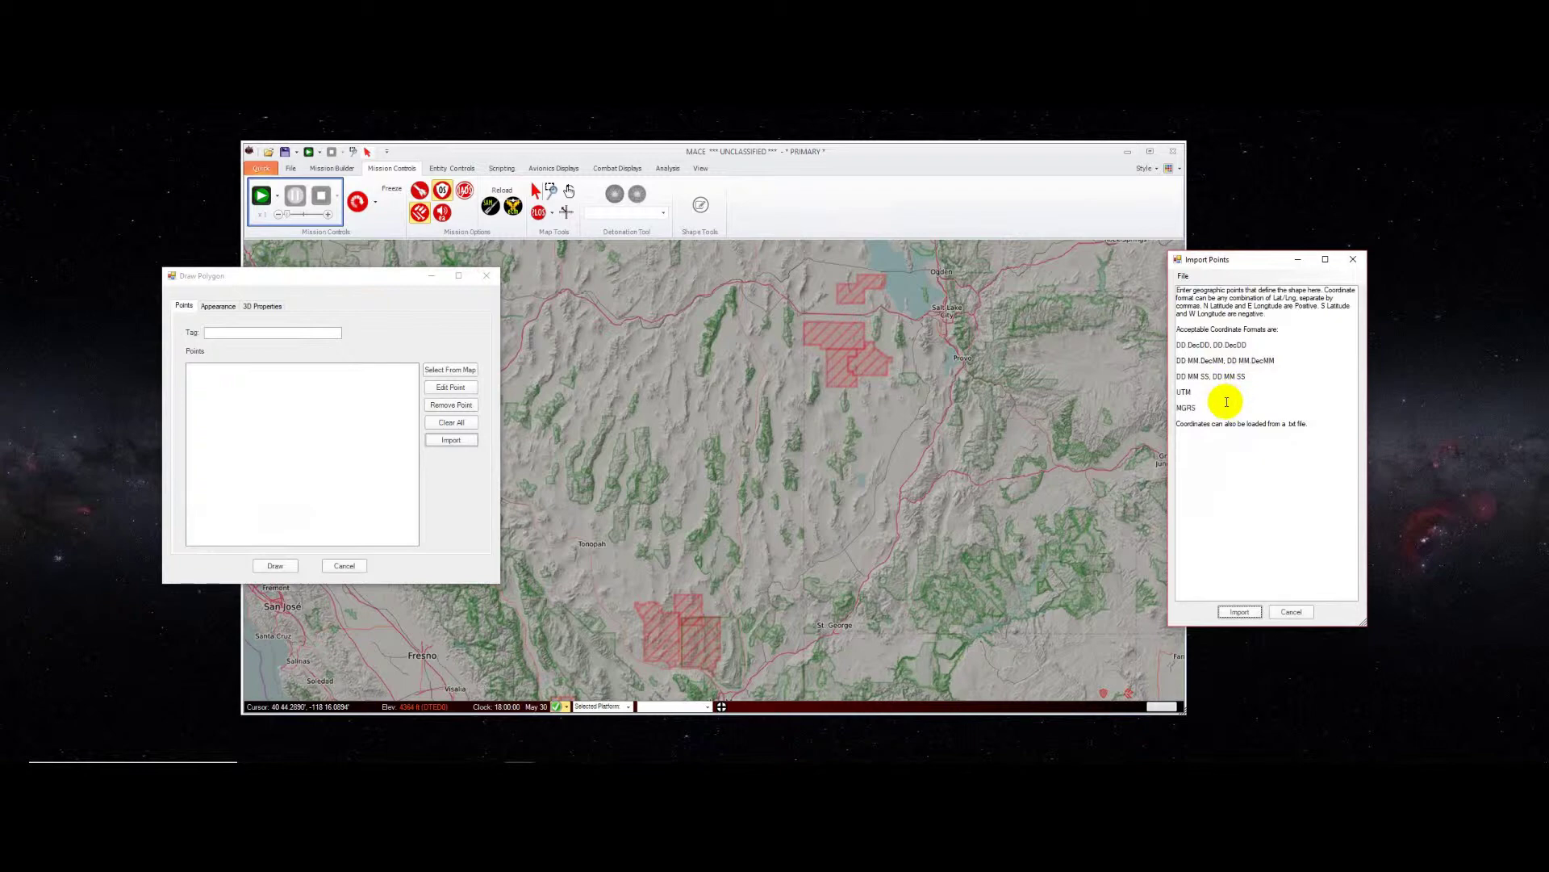
# Step: Import the eight coordinates from Desktop lone_rock.txt into the polygon's point list
pyautogui.click(1183, 275)
pyautogui.click(1195, 292)
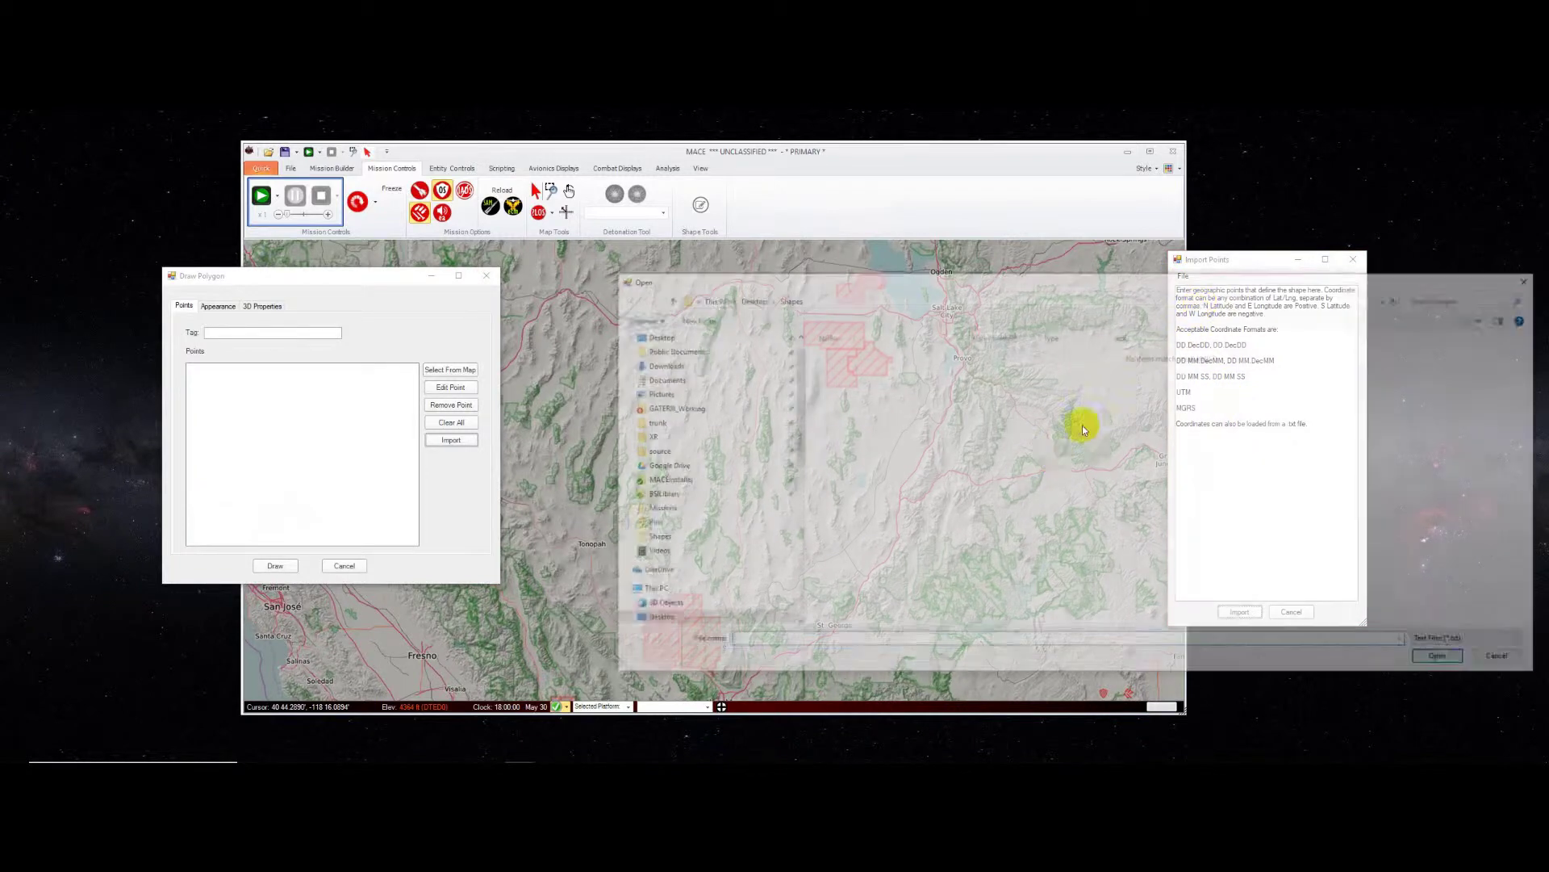
pyautogui.scroll(1, 691, 439)
pyautogui.click(672, 360)
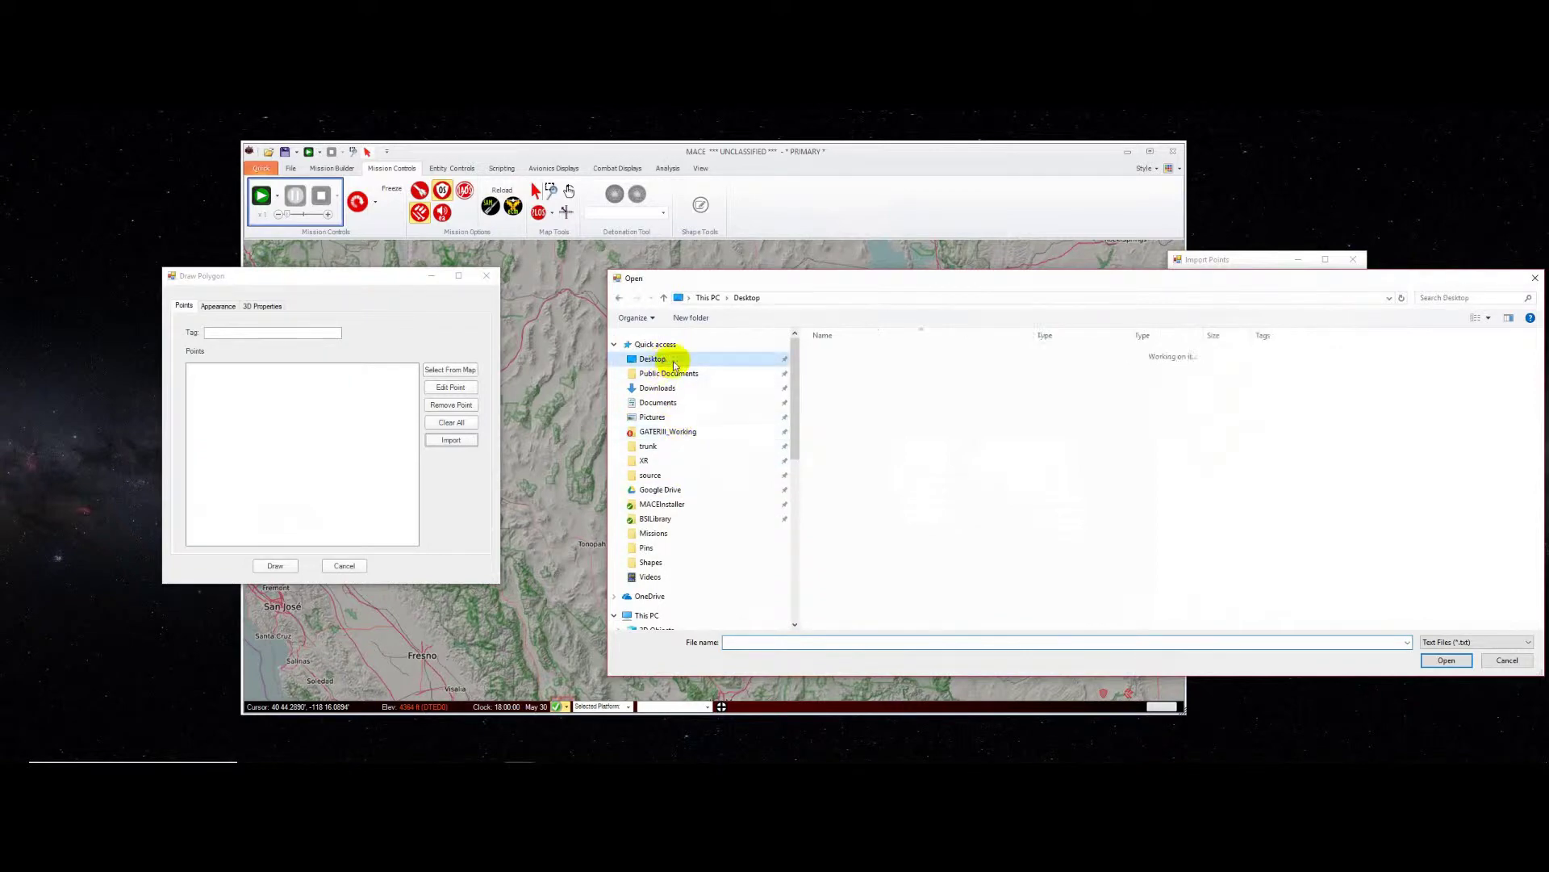
pyautogui.scroll(-3, 956, 476)
pyautogui.click(886, 609)
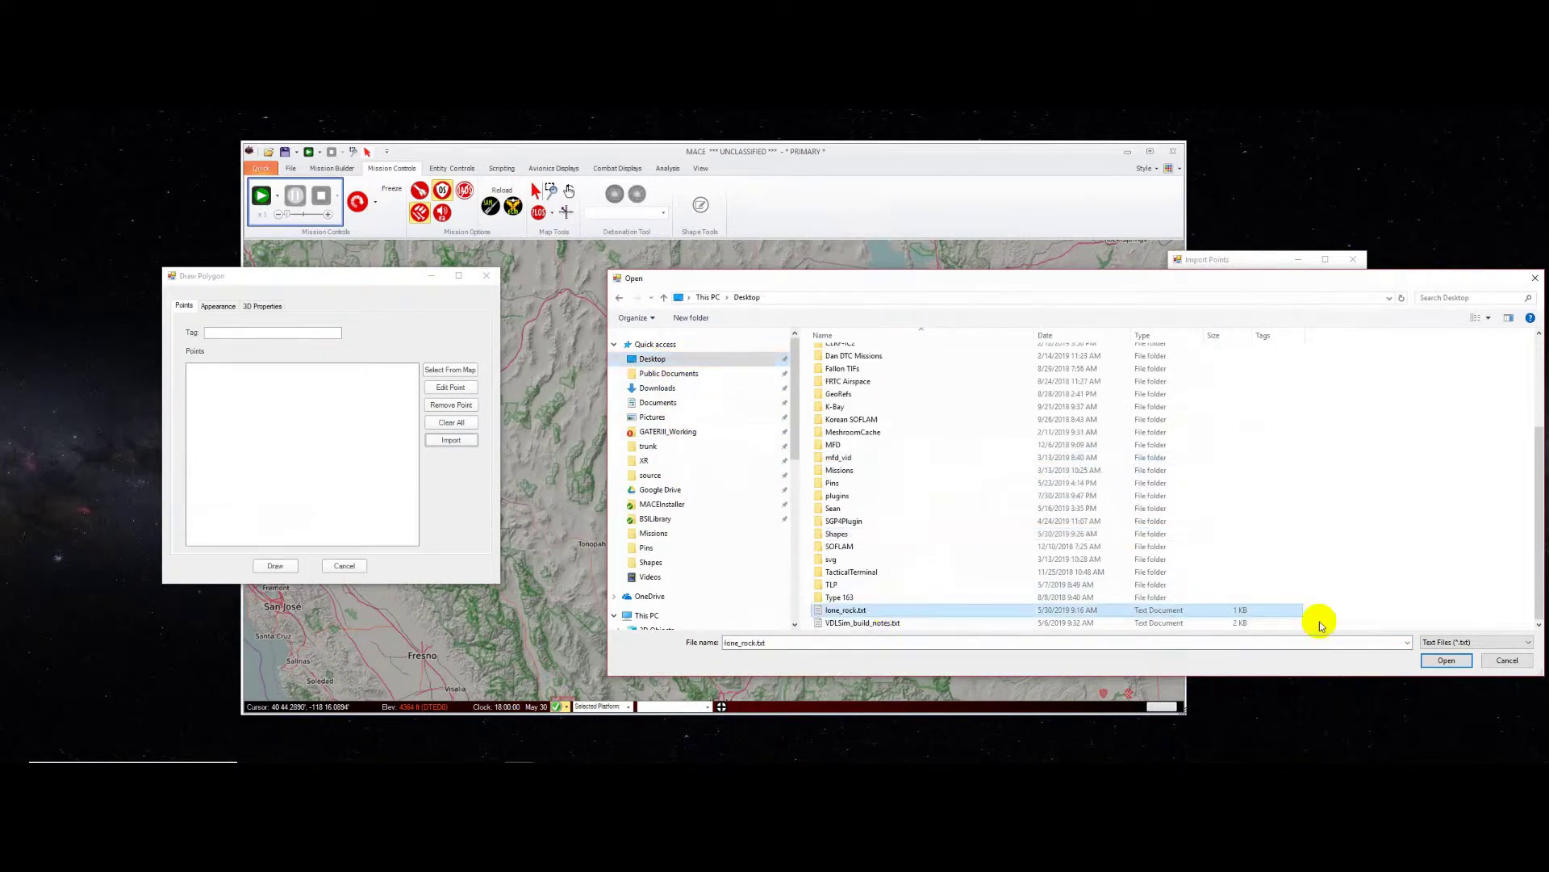
pyautogui.click(1446, 661)
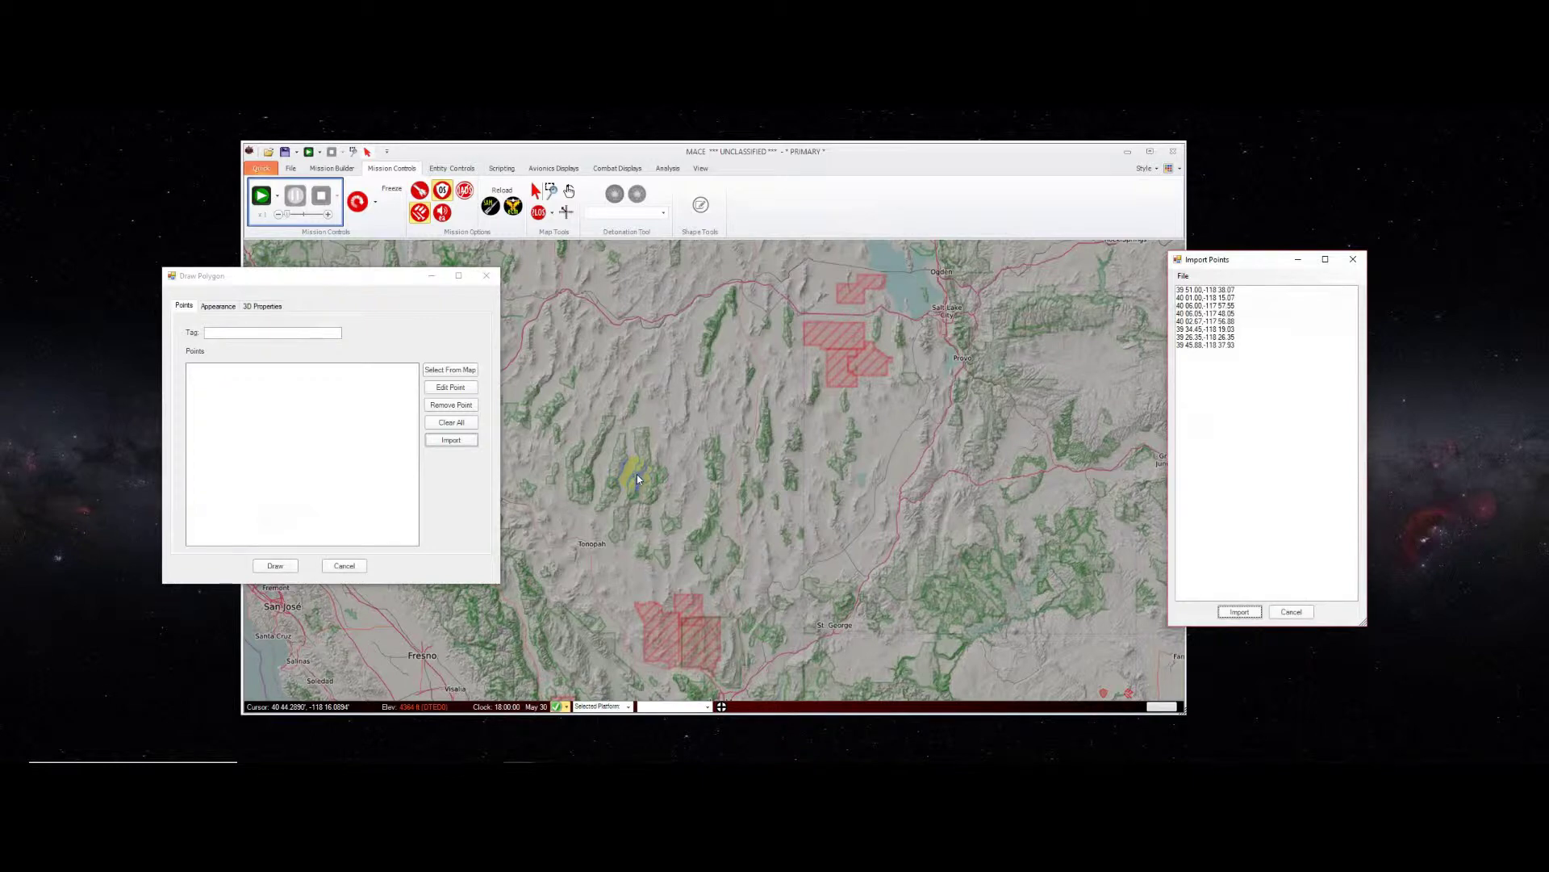
pyautogui.click(1240, 612)
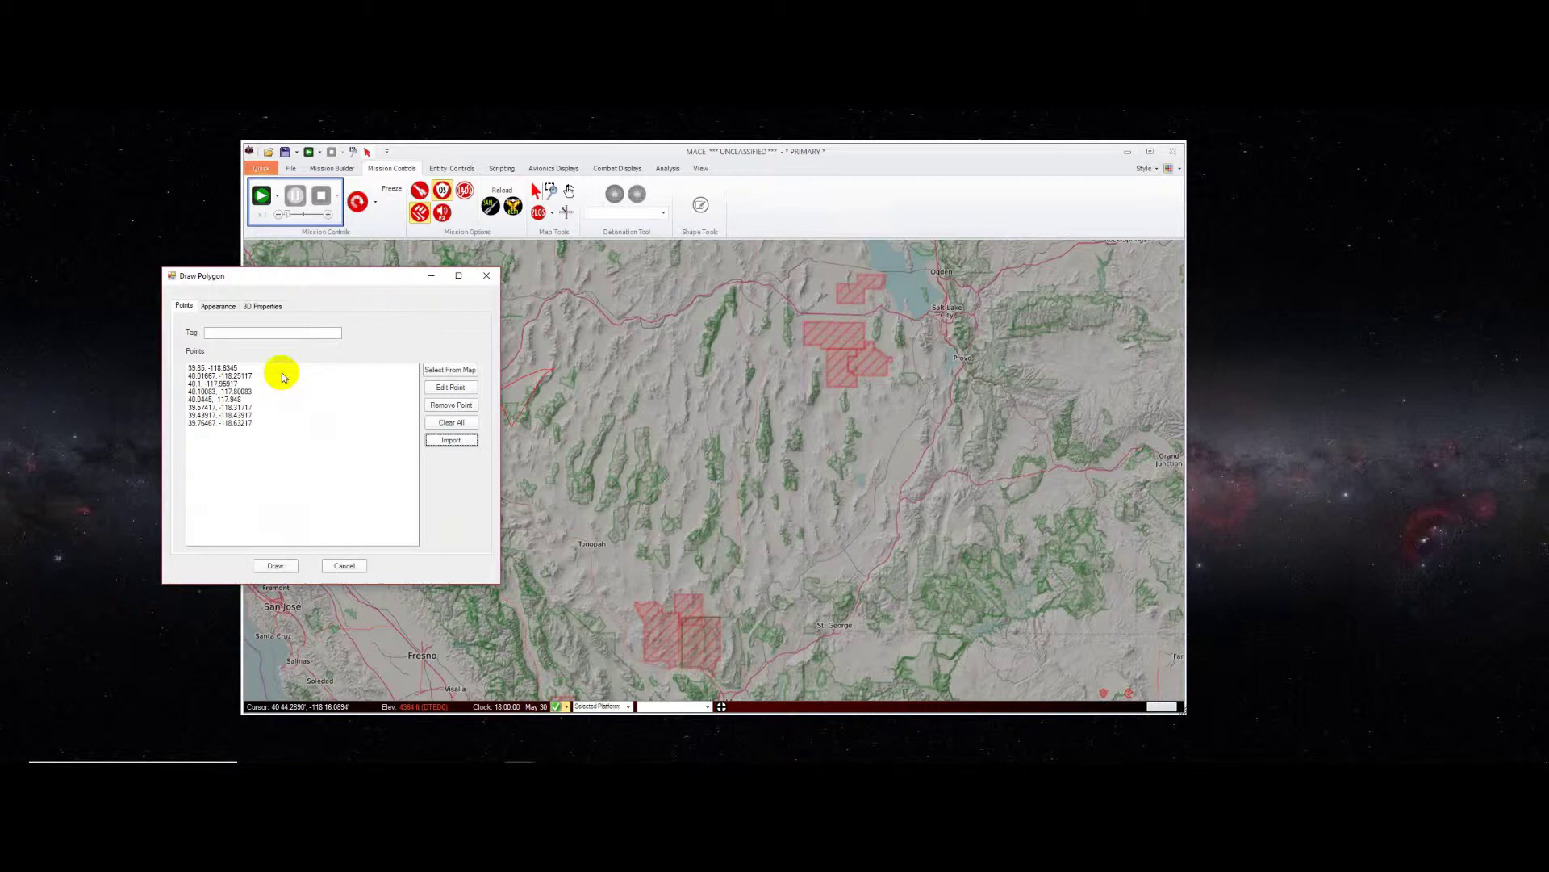
pyautogui.click(864, 145)
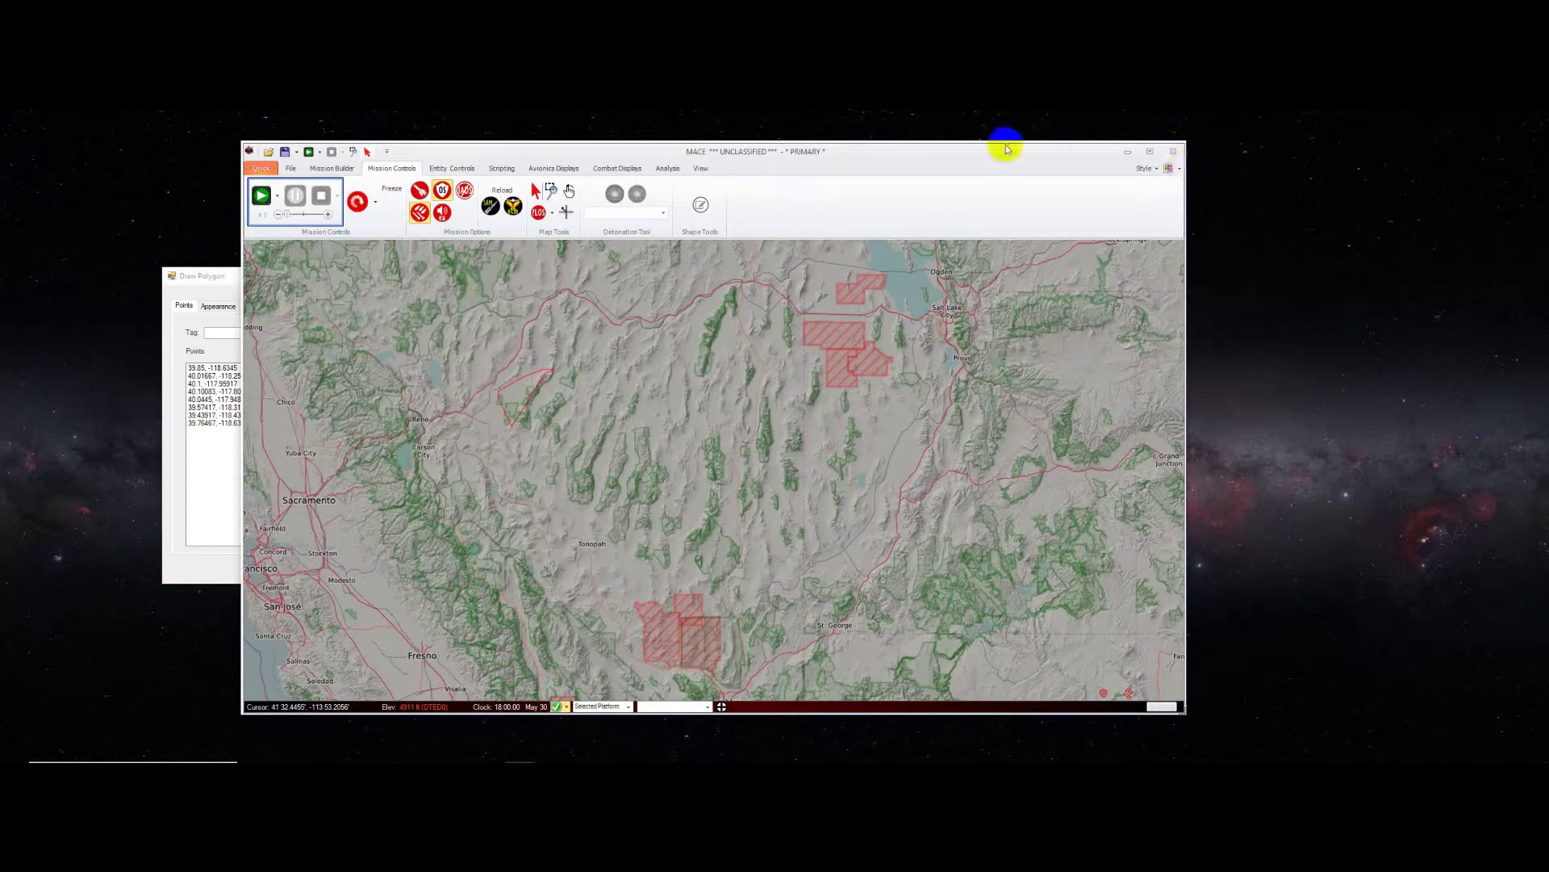
# Step: Zoom in on the imported outline, step through its vertices, and tag it 'Lone Rock'
pyautogui.moveTo(908, 154); pyautogui.dragTo(1165, 153)
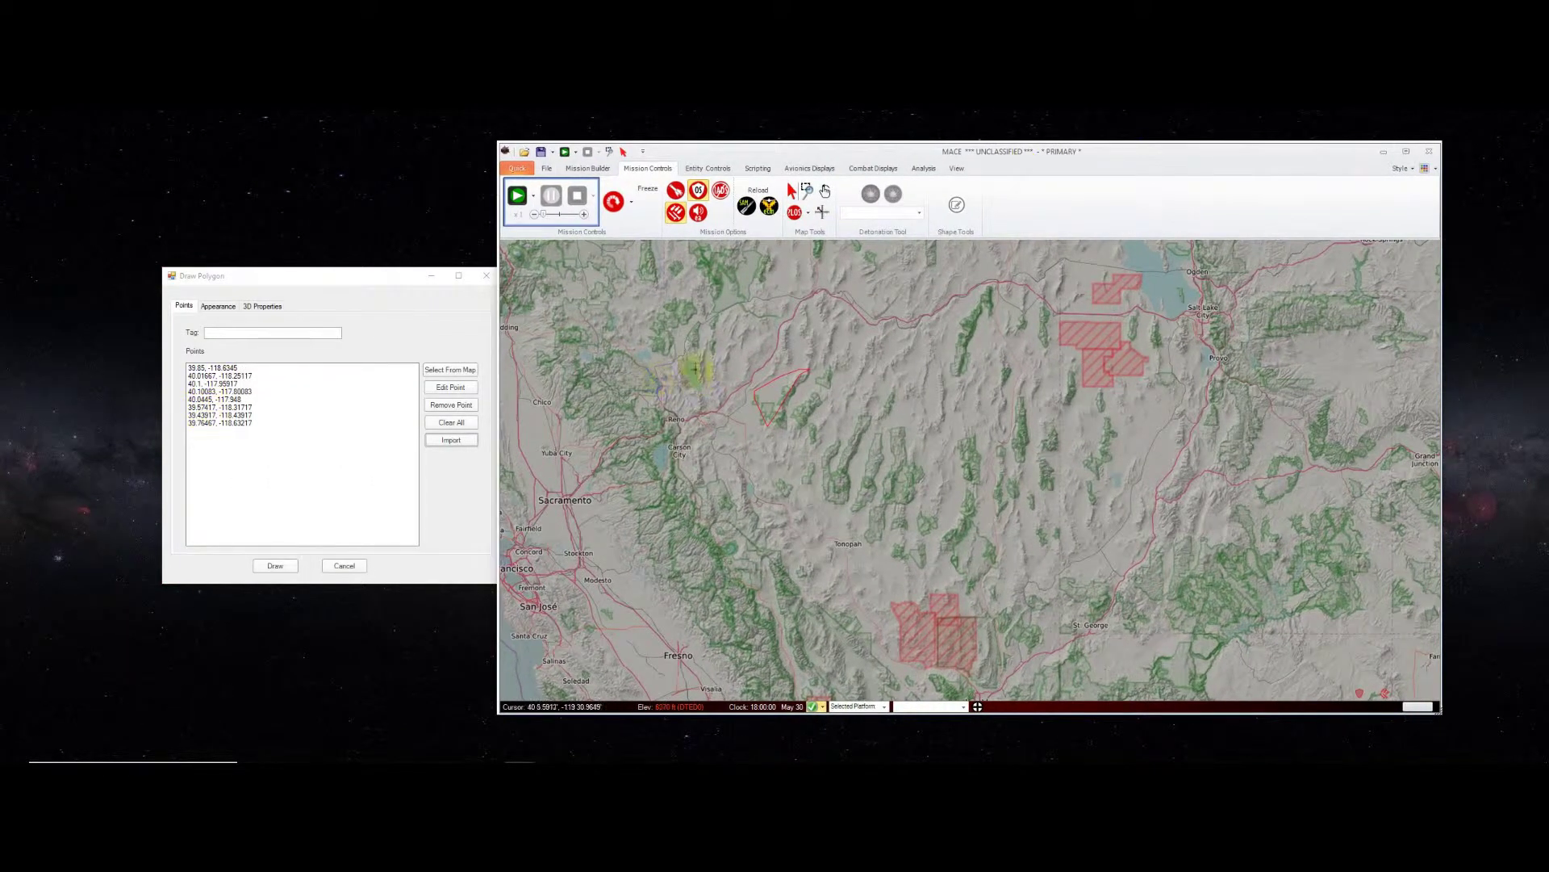
pyautogui.moveTo(724, 351); pyautogui.dragTo(857, 458)
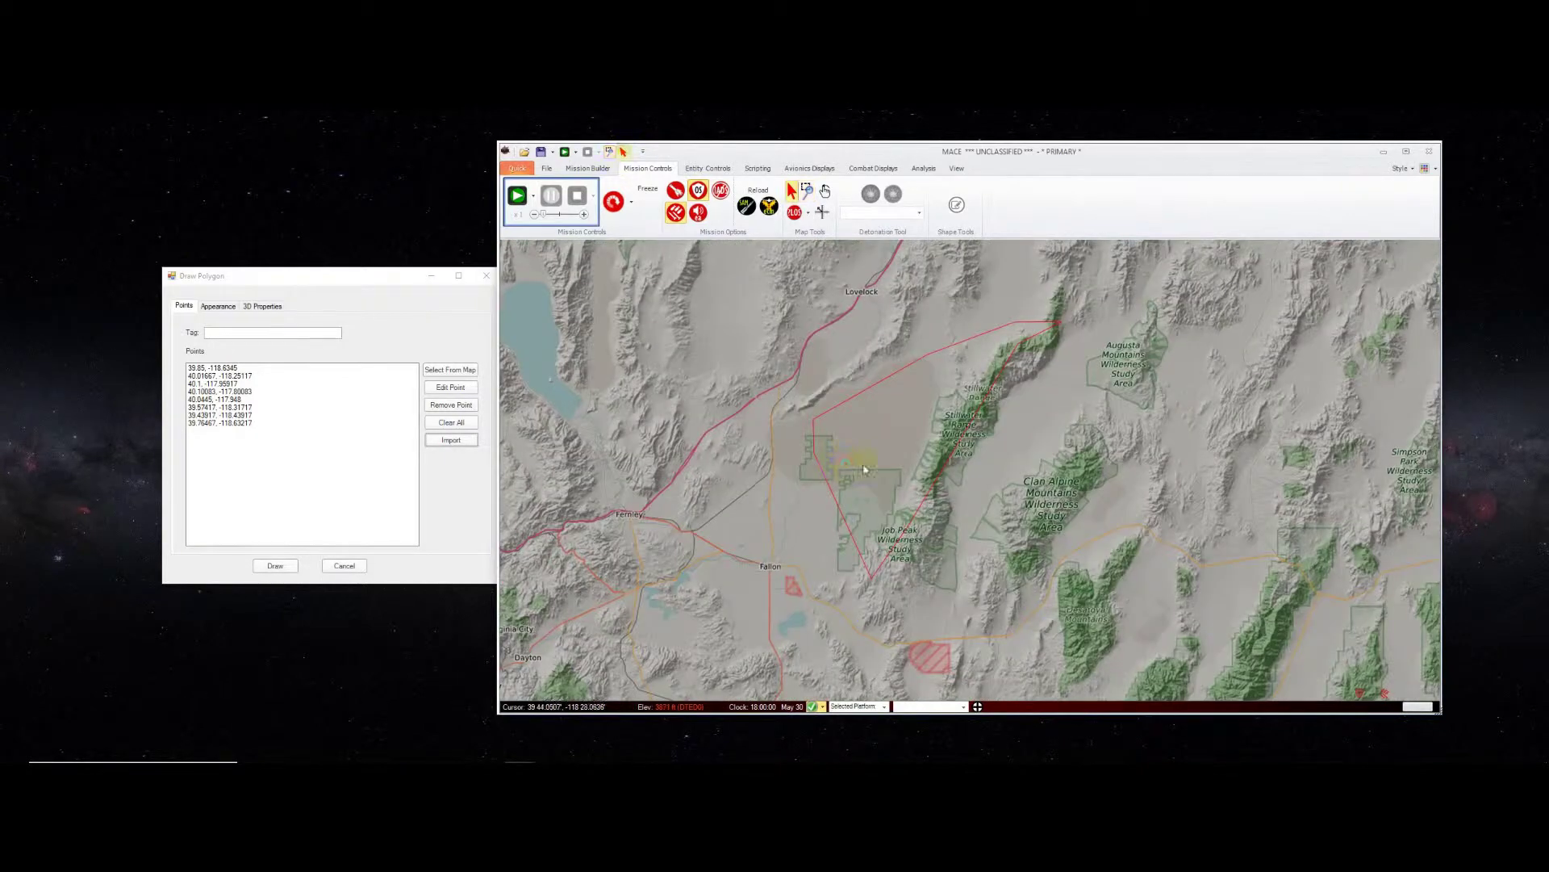
pyautogui.click(230, 368)
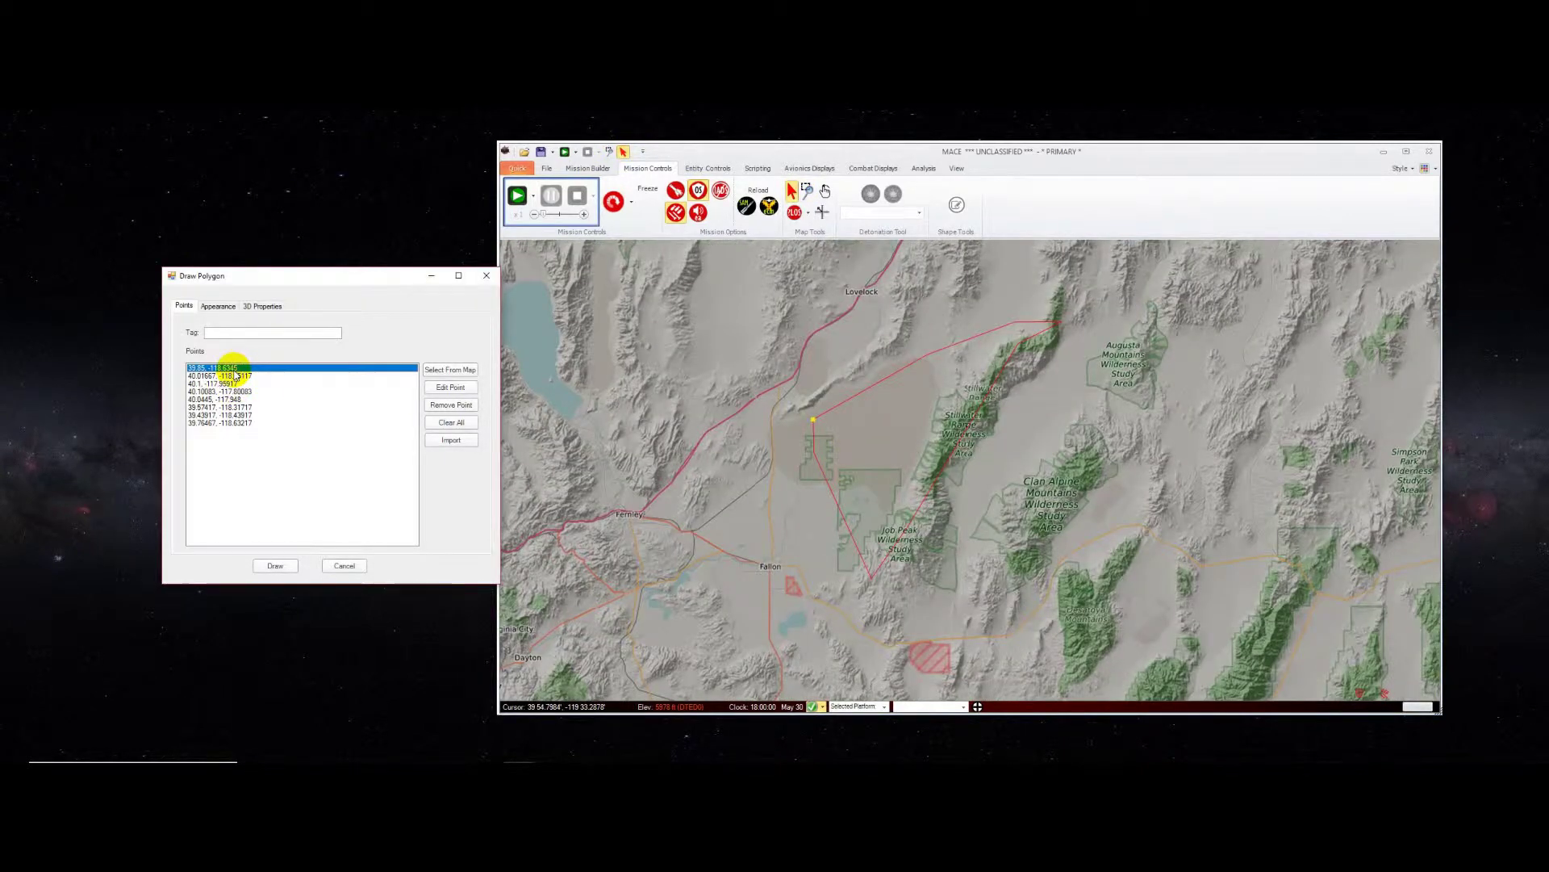
pyautogui.press('Down')
pyautogui.press('Down')
pyautogui.press('Down')
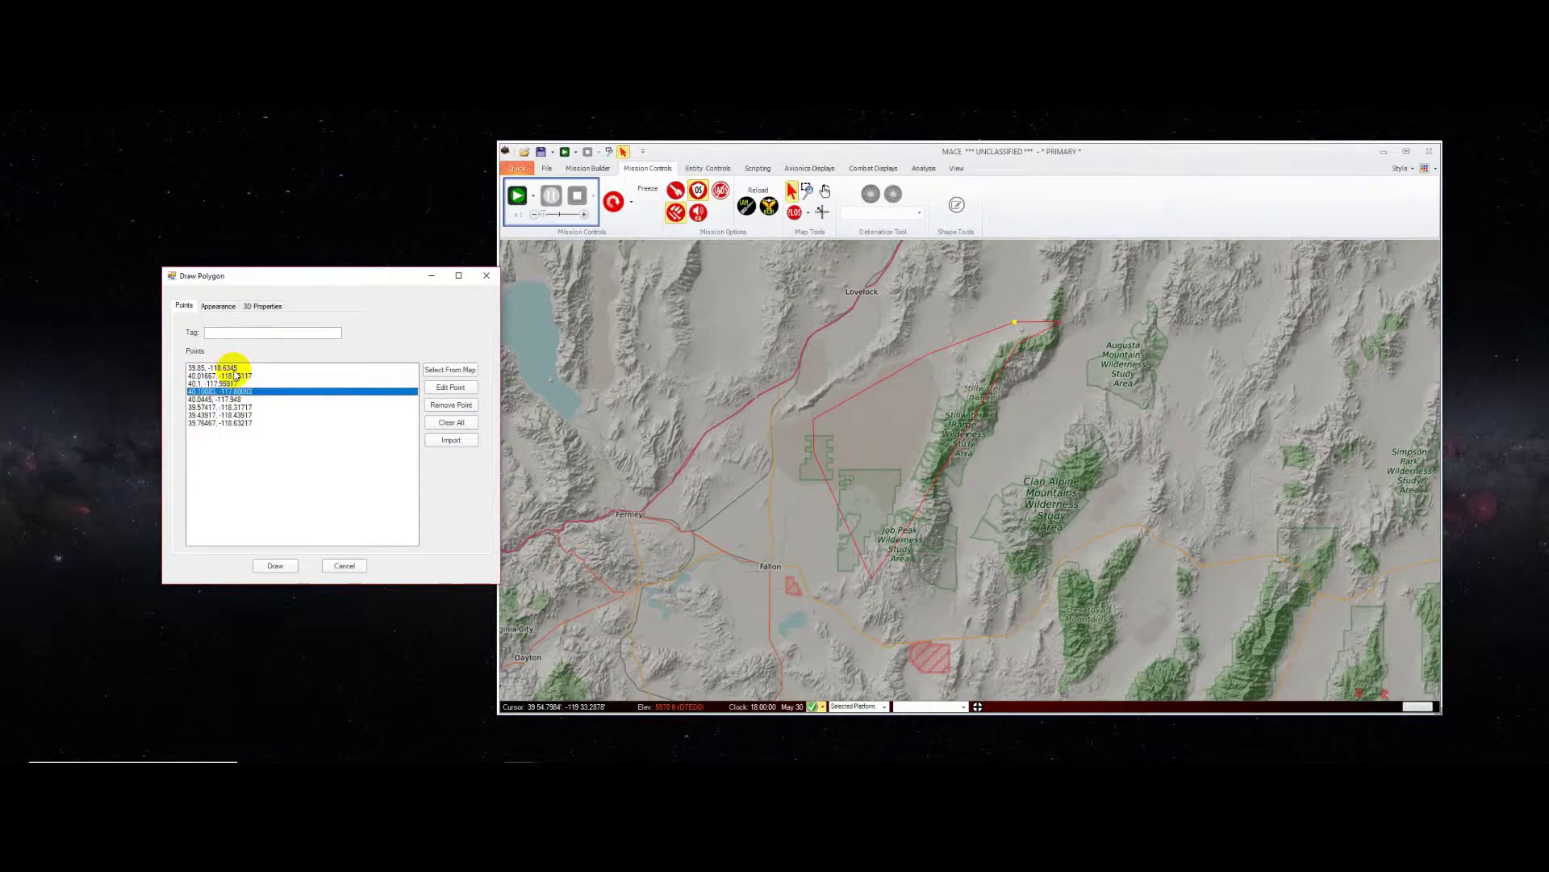
pyautogui.press('Down')
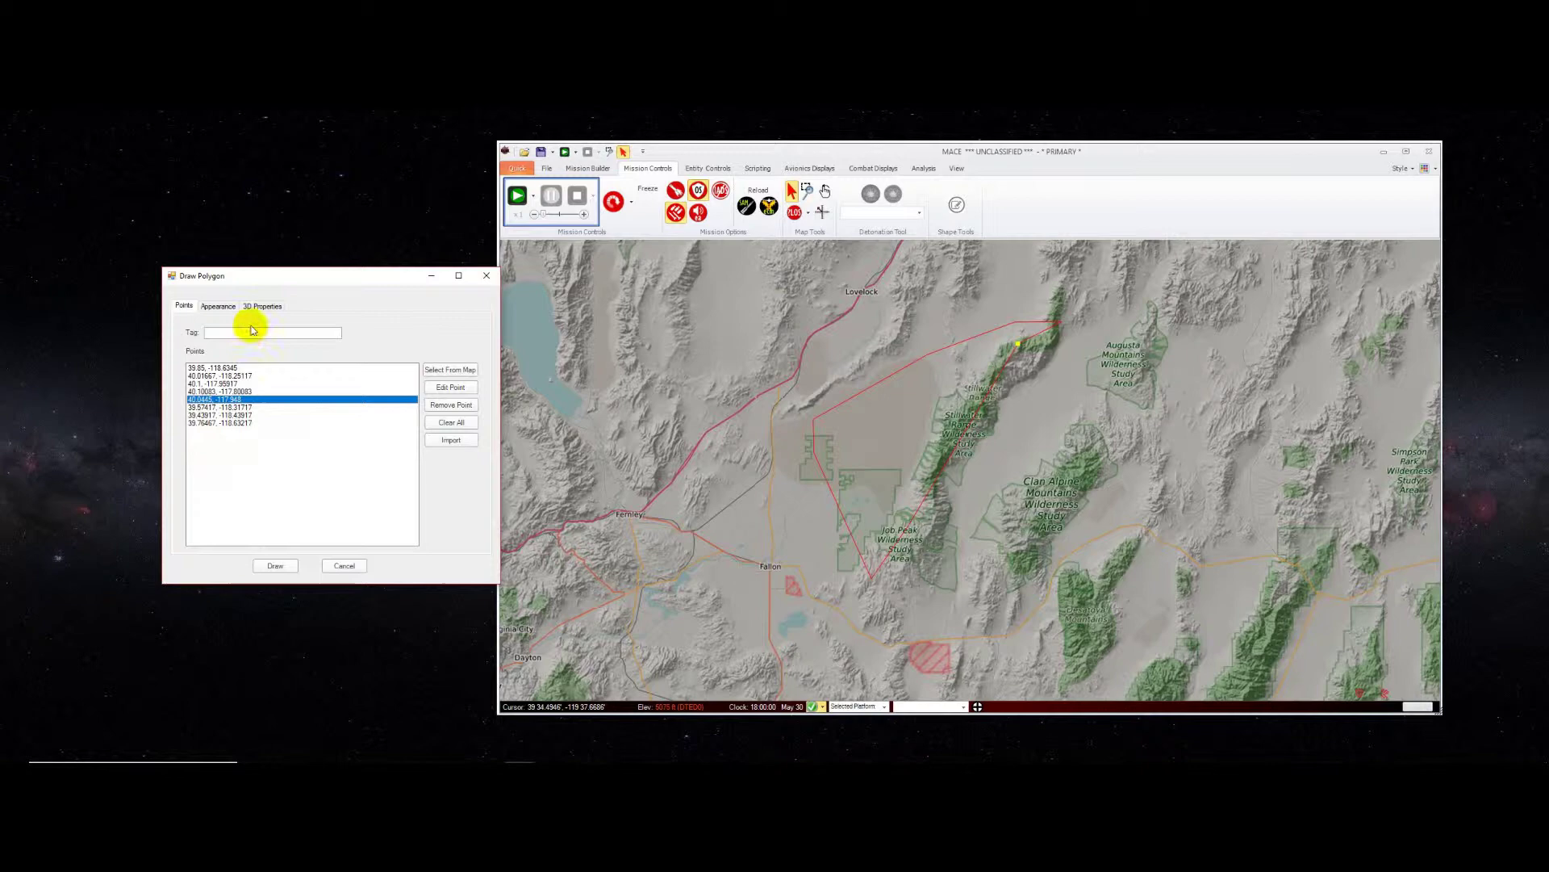
pyautogui.click(273, 575)
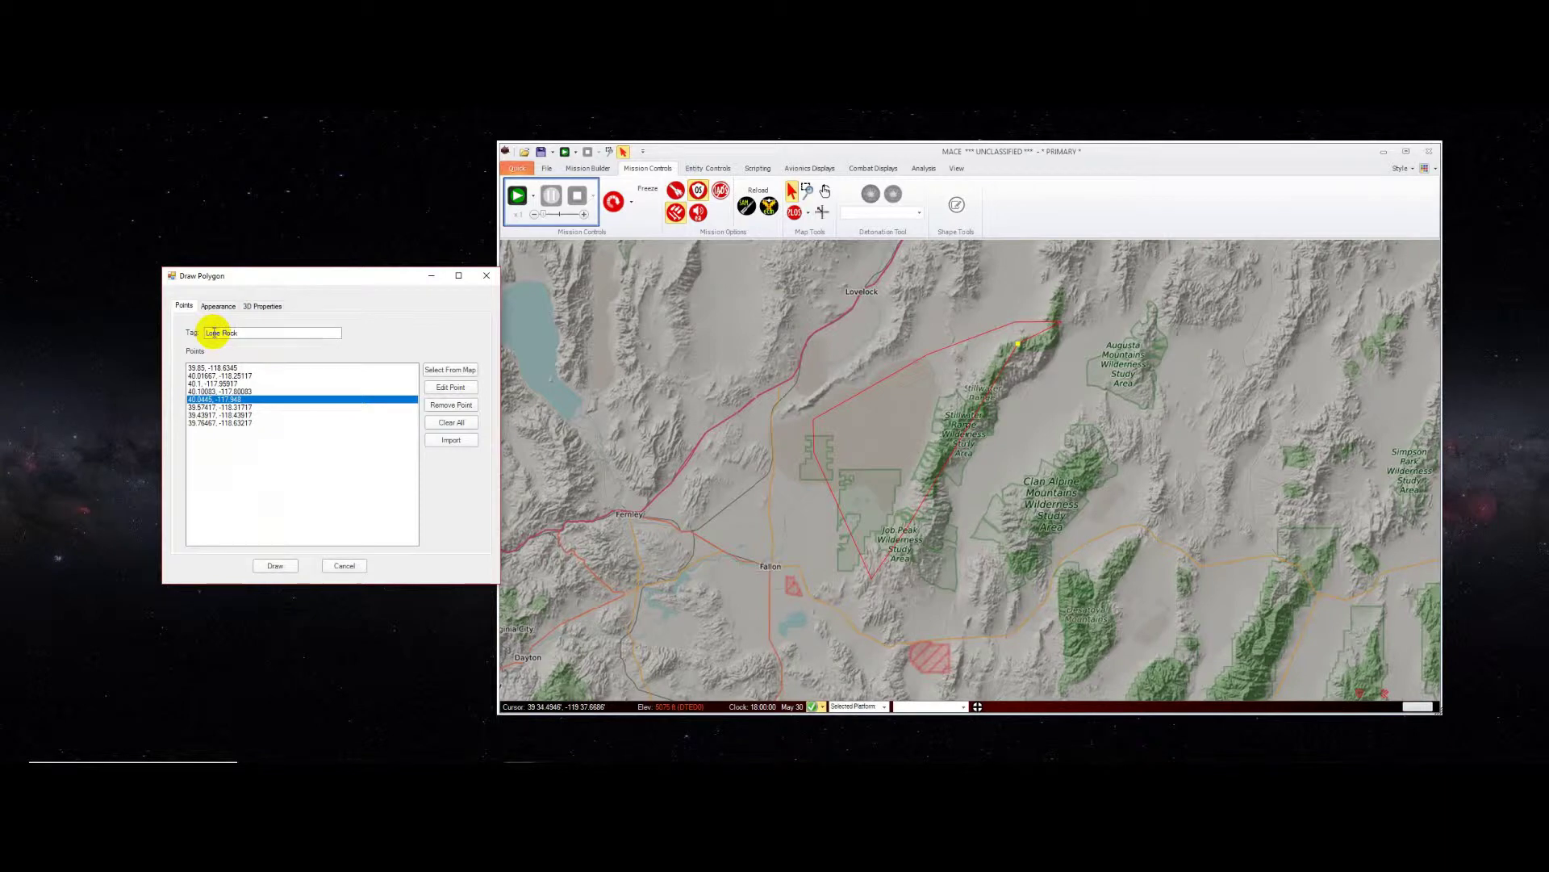
# Step: Draw the Lone Rock polygon and save it as lone_rock in Desktop > Shapes
pyautogui.click(276, 565)
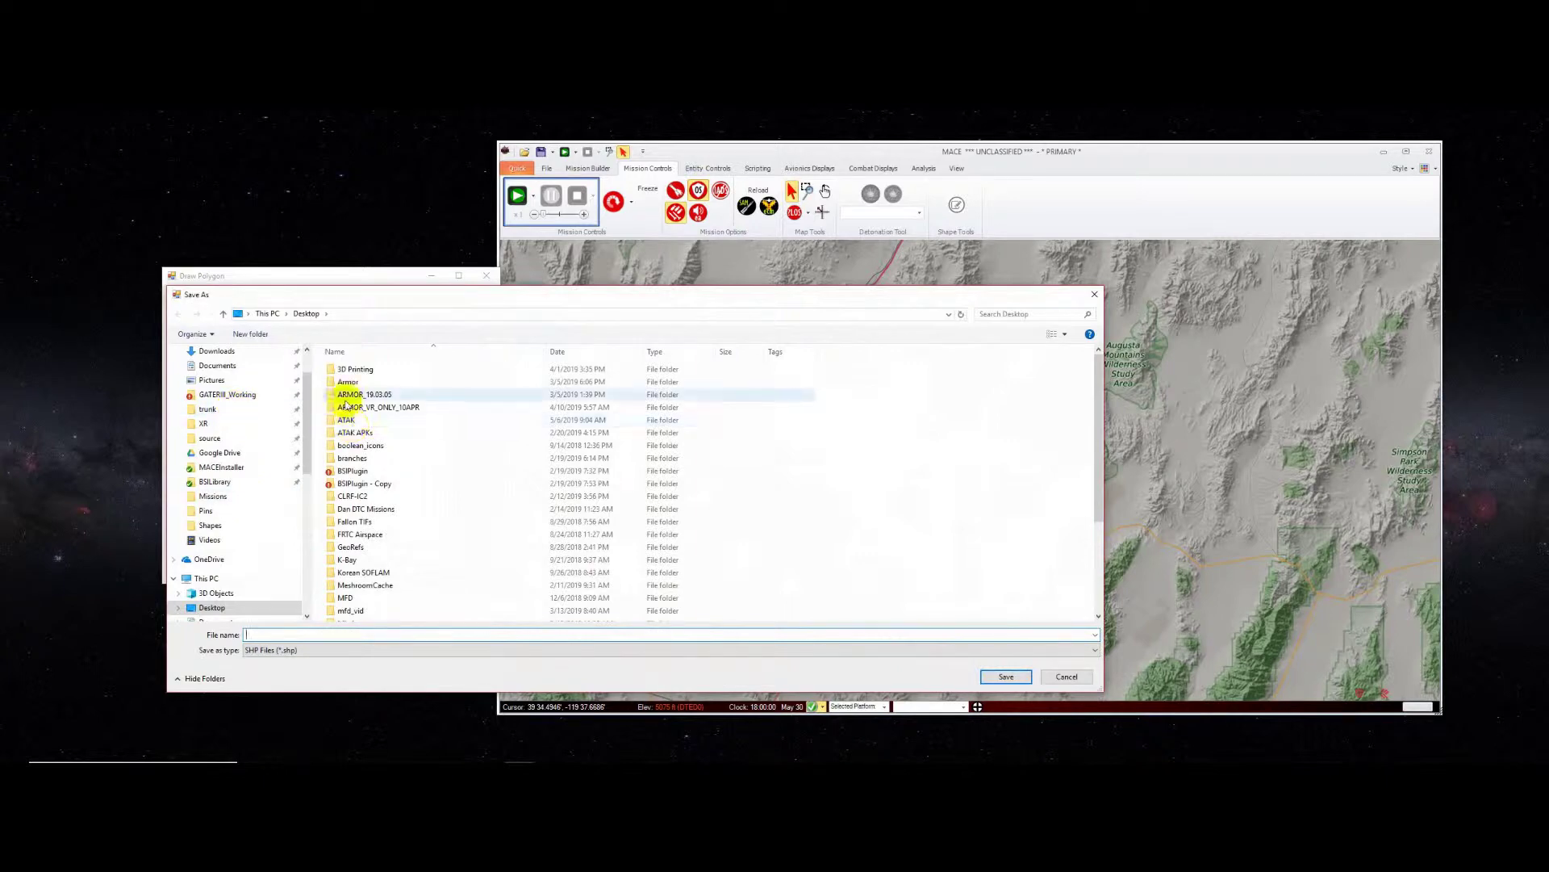
pyautogui.scroll(-5, 436, 541)
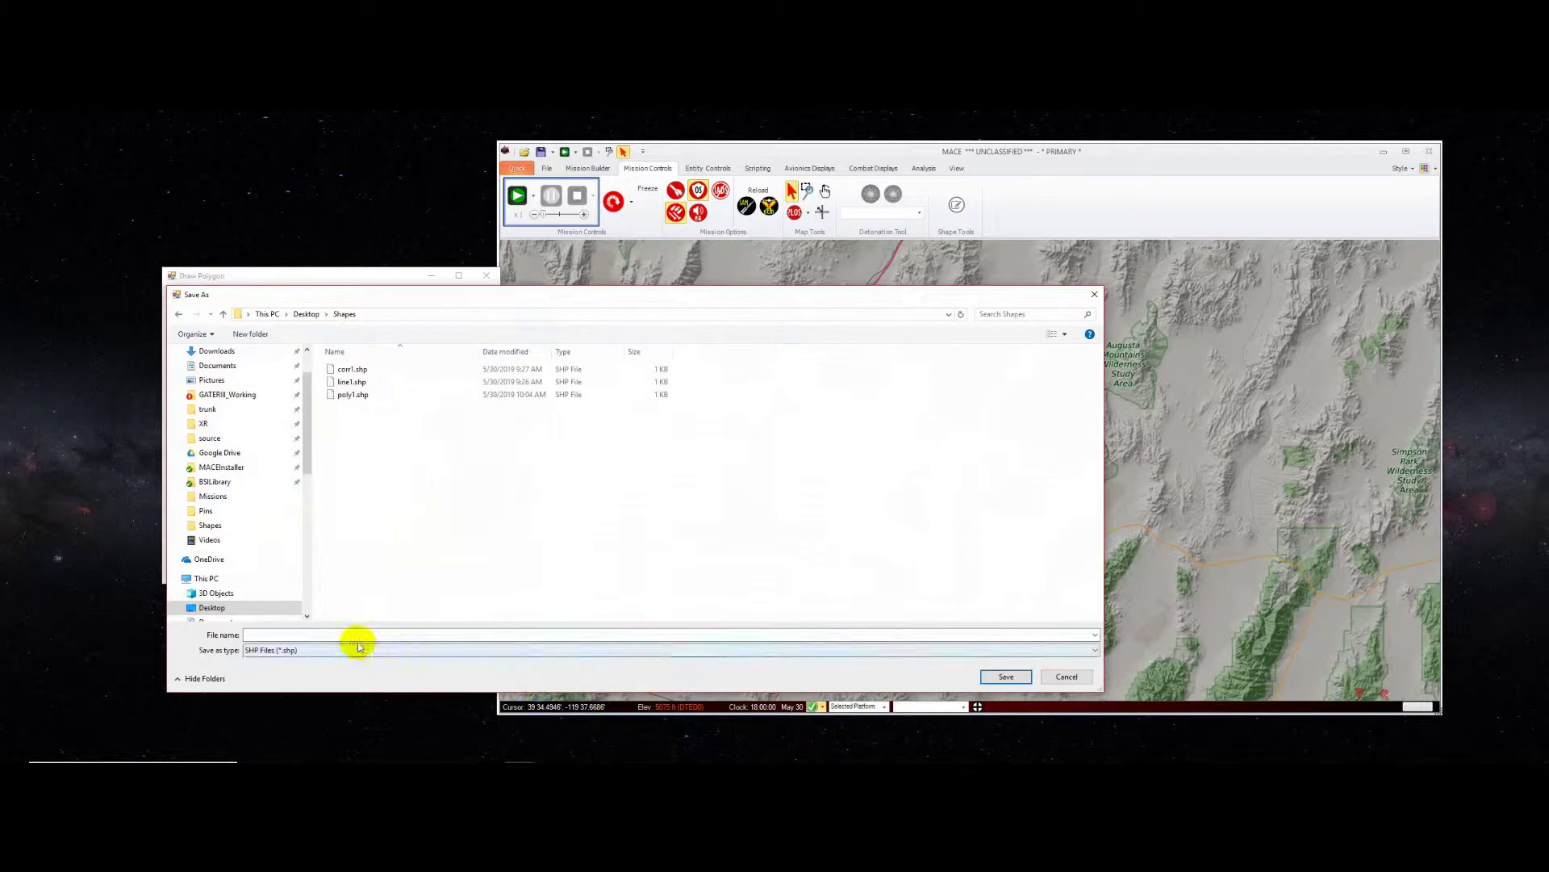
pyautogui.click(330, 633)
pyautogui.write('lone_rock')
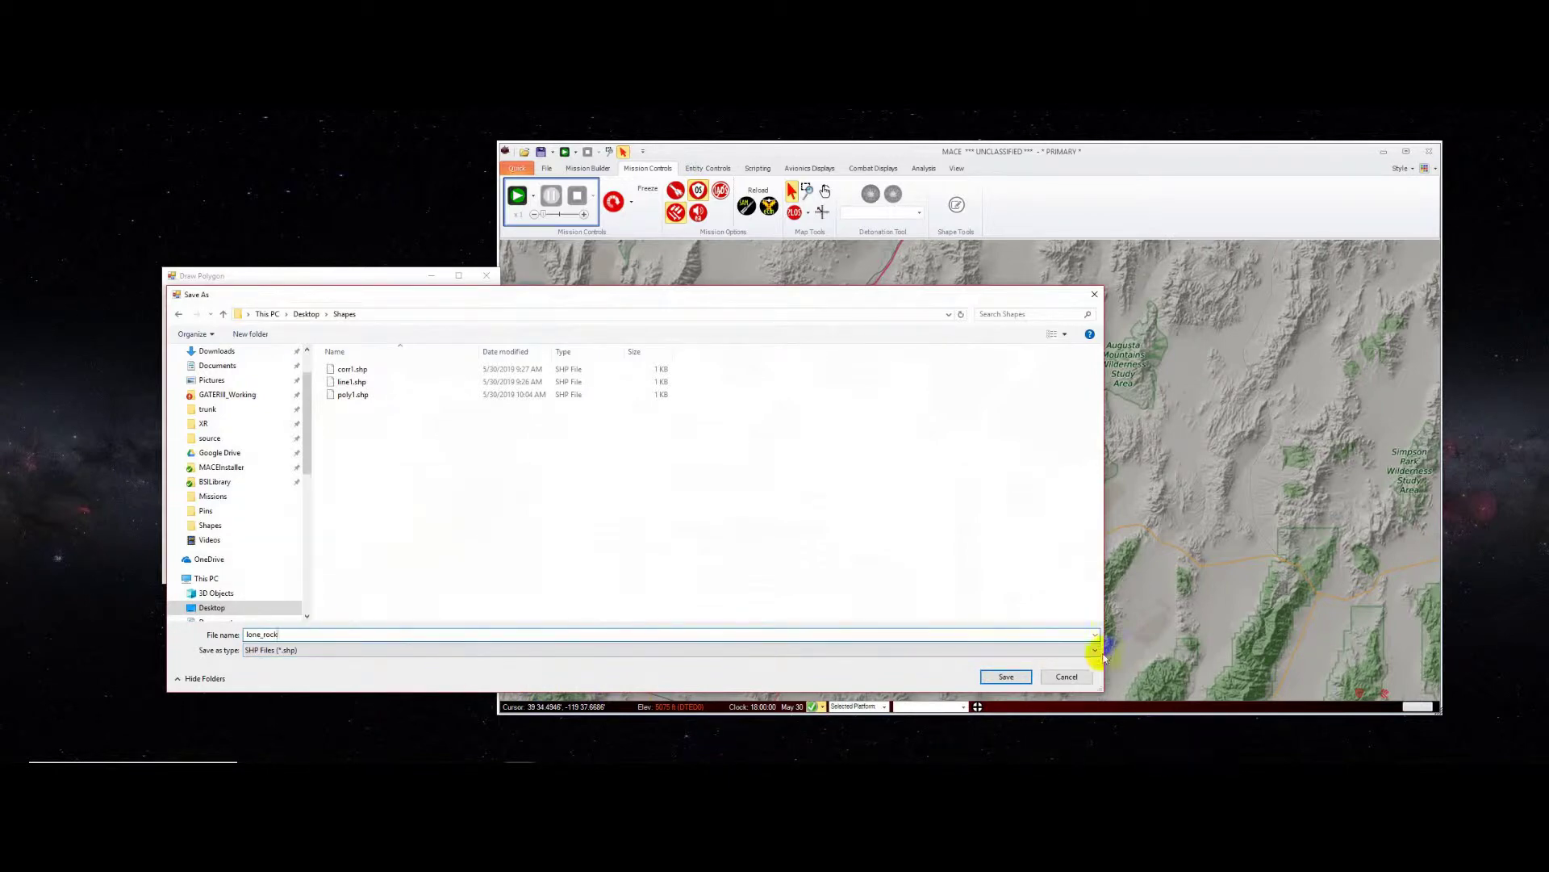
pyautogui.click(1015, 677)
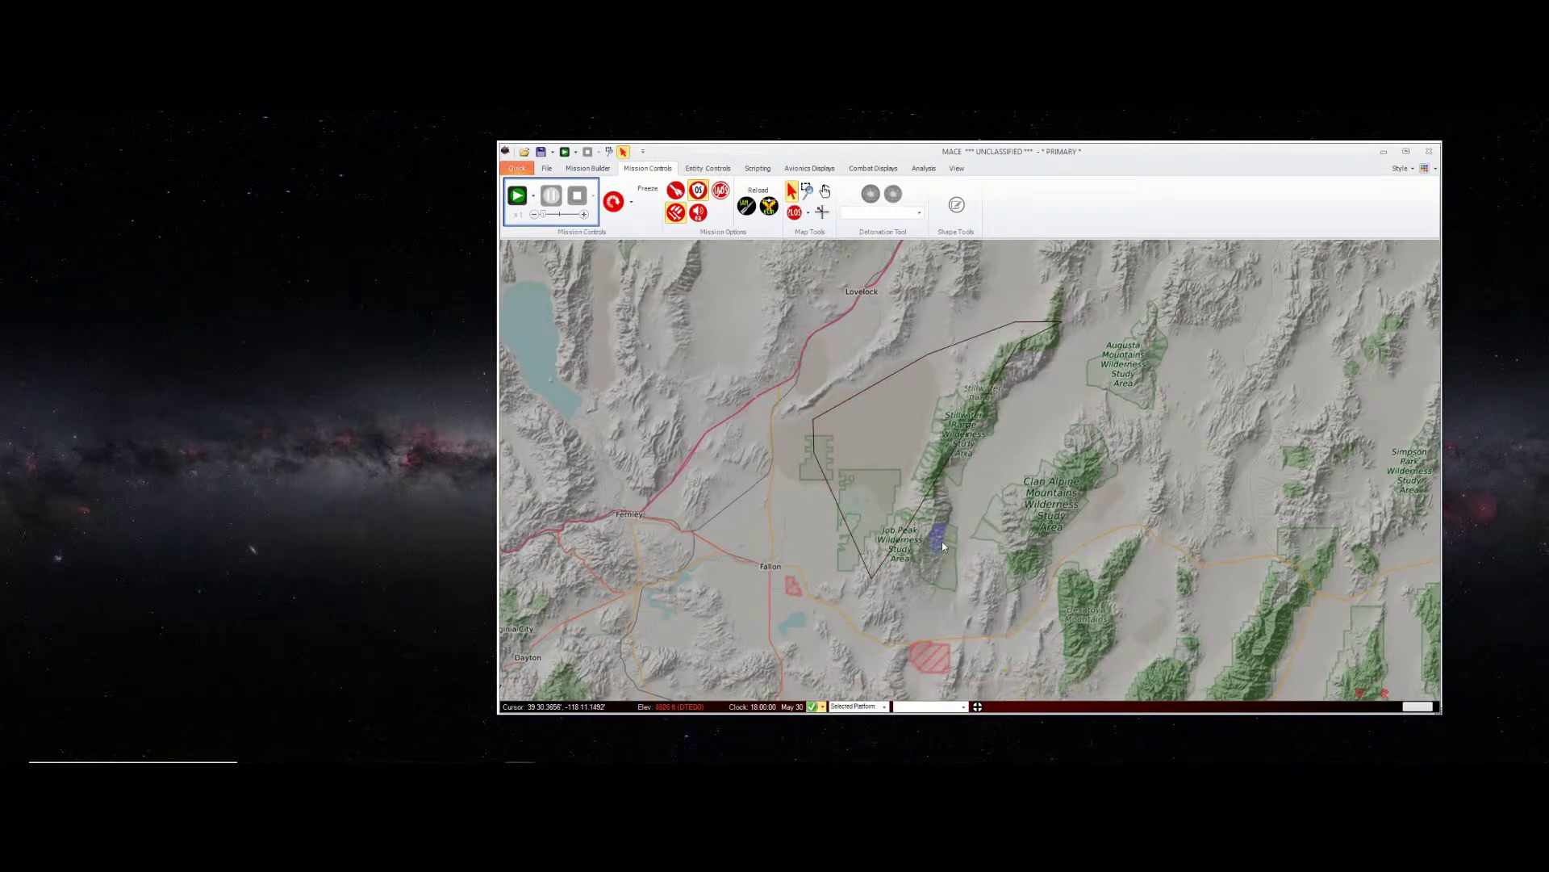
# Step: Check the new shape's tag, then switch to the Mission Builder platform list
pyautogui.rightClick(901, 493)
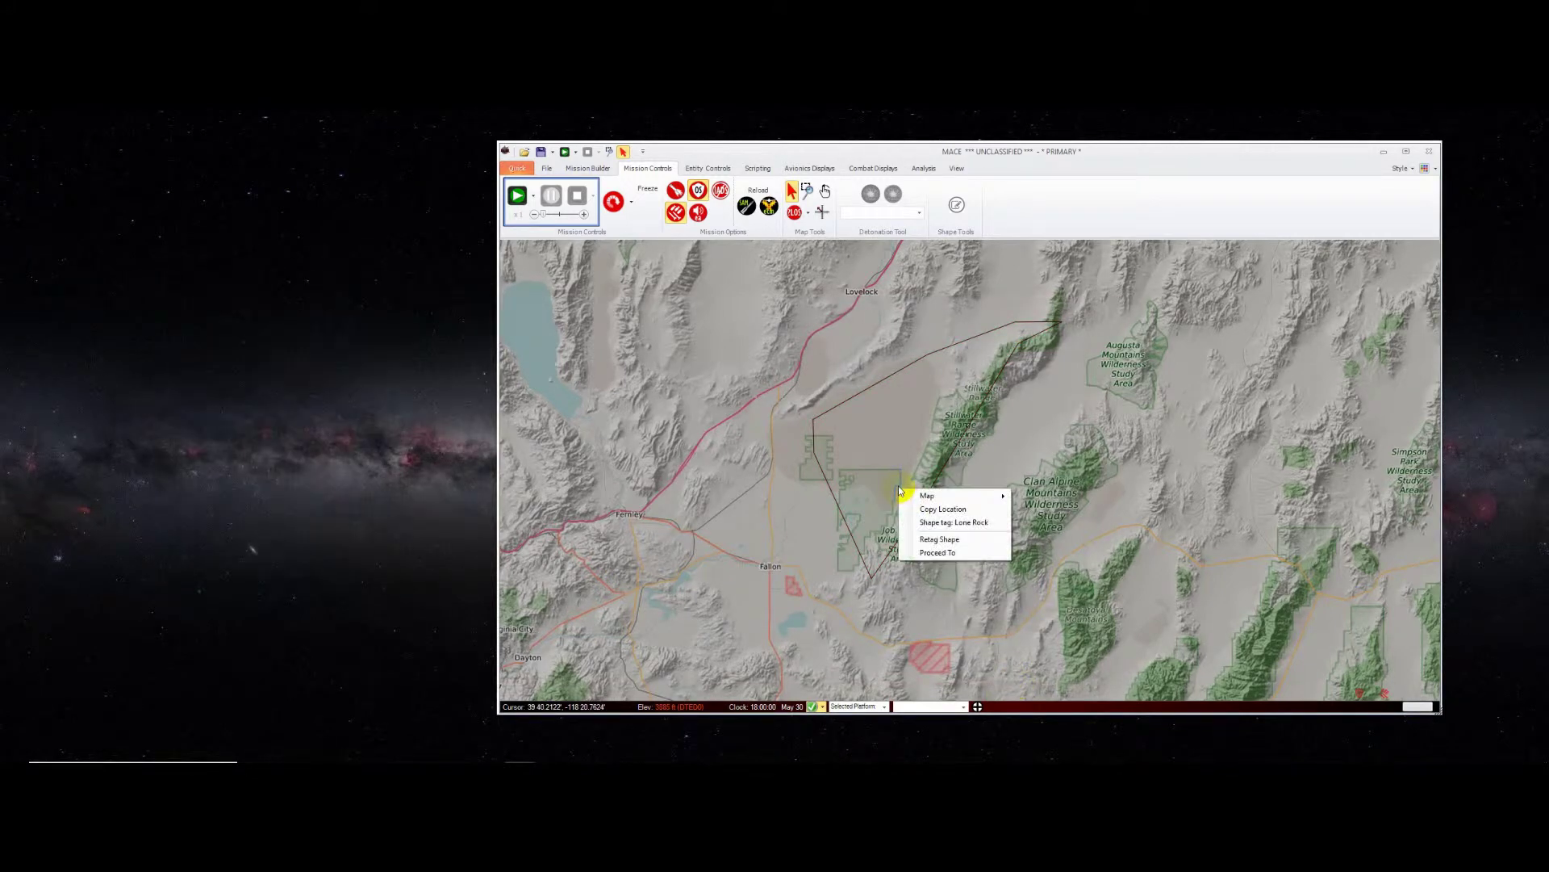
pyautogui.click(1003, 207)
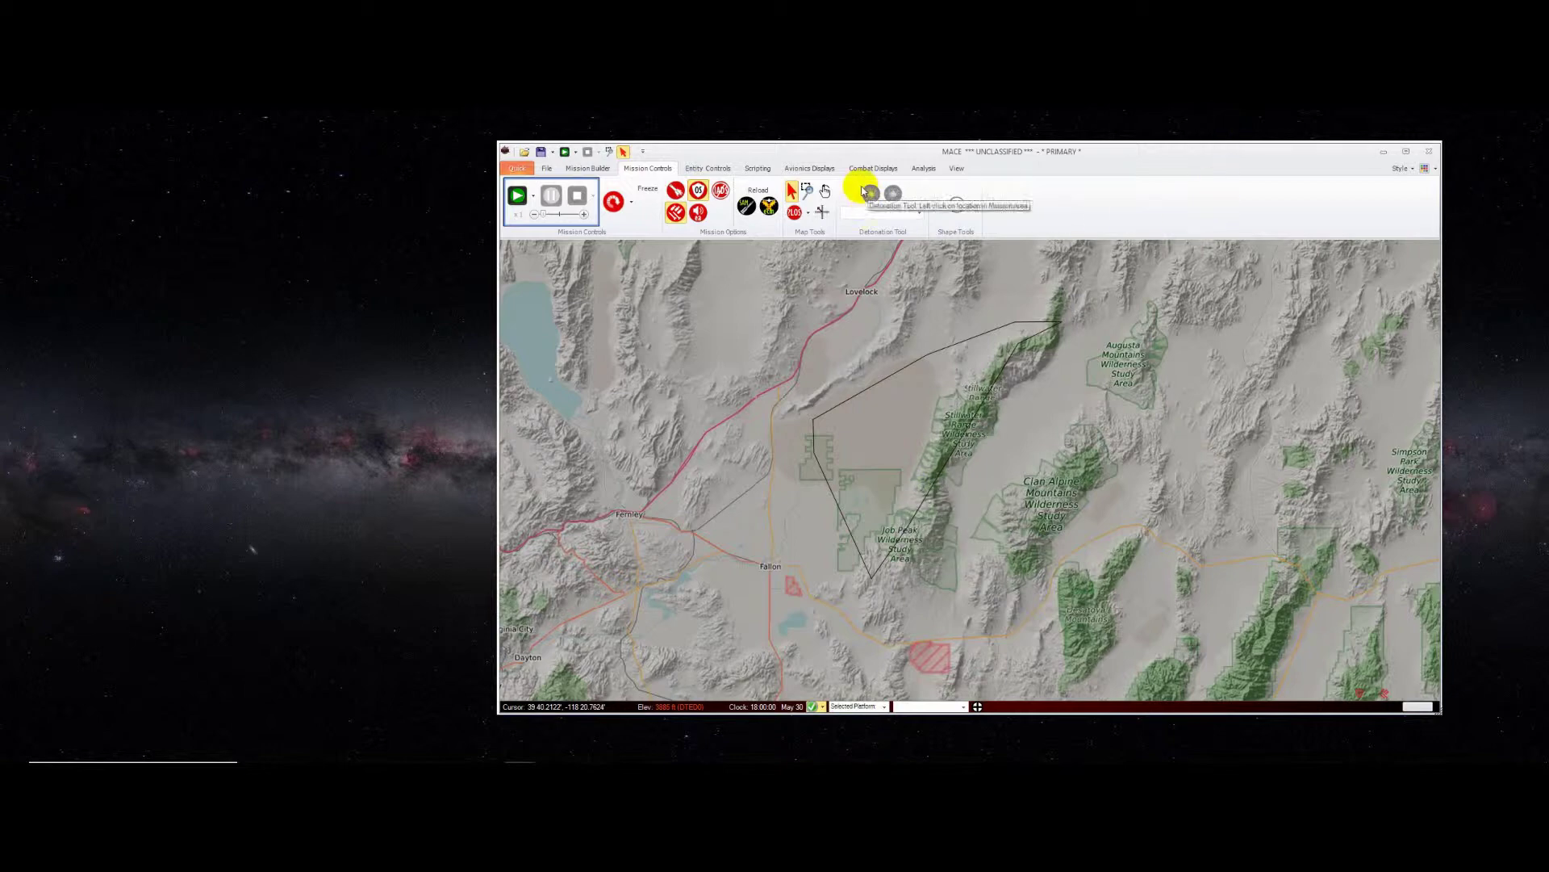
pyautogui.click(572, 169)
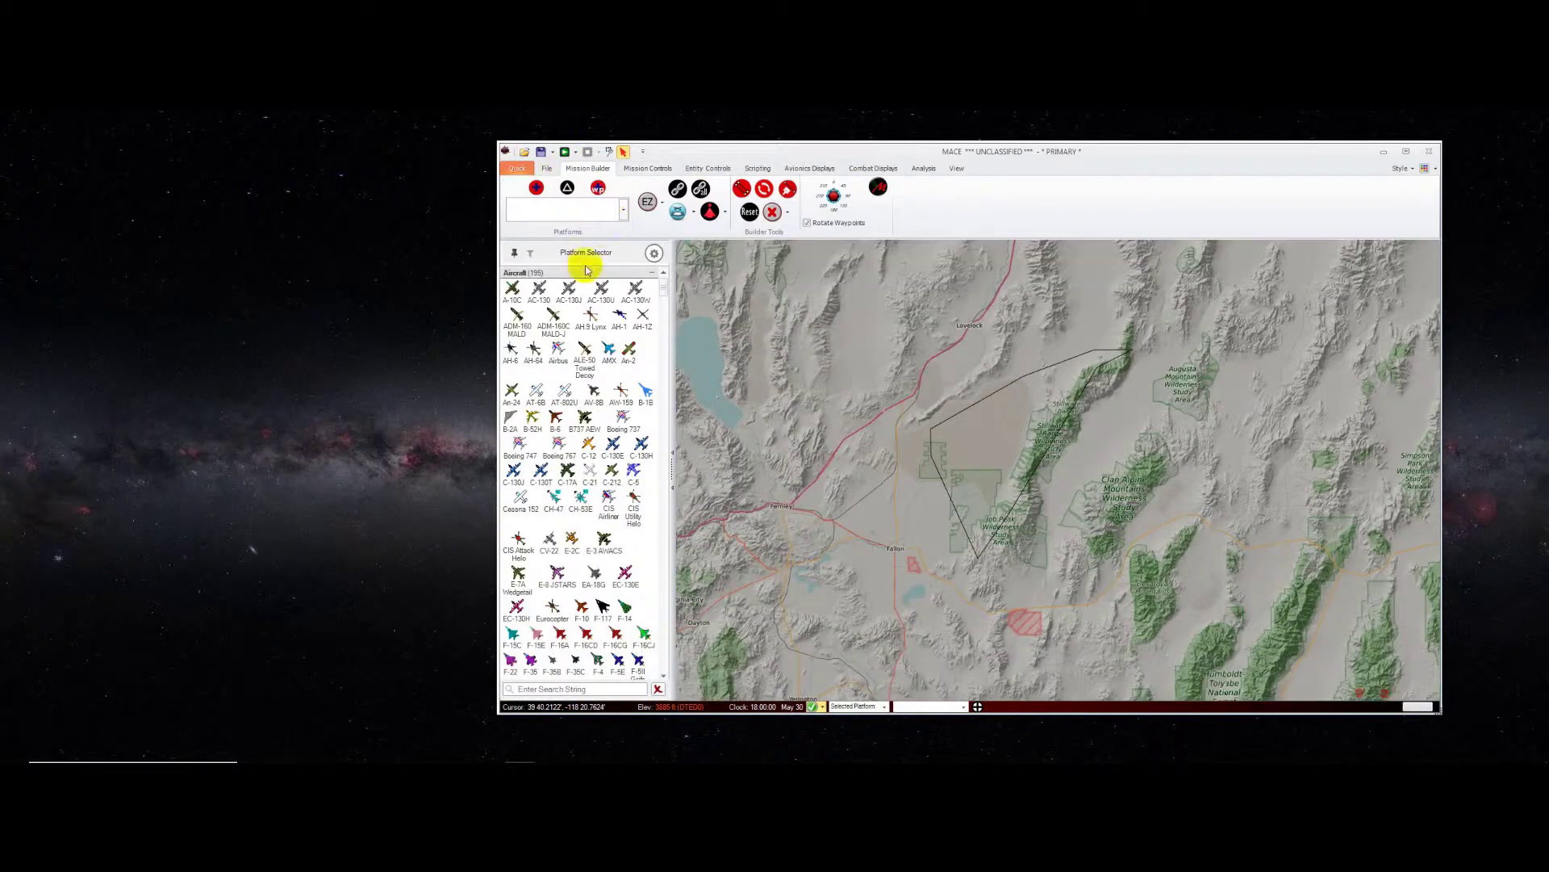
# Step: Place an A-10C on the map west of Fernley
pyautogui.click(512, 289)
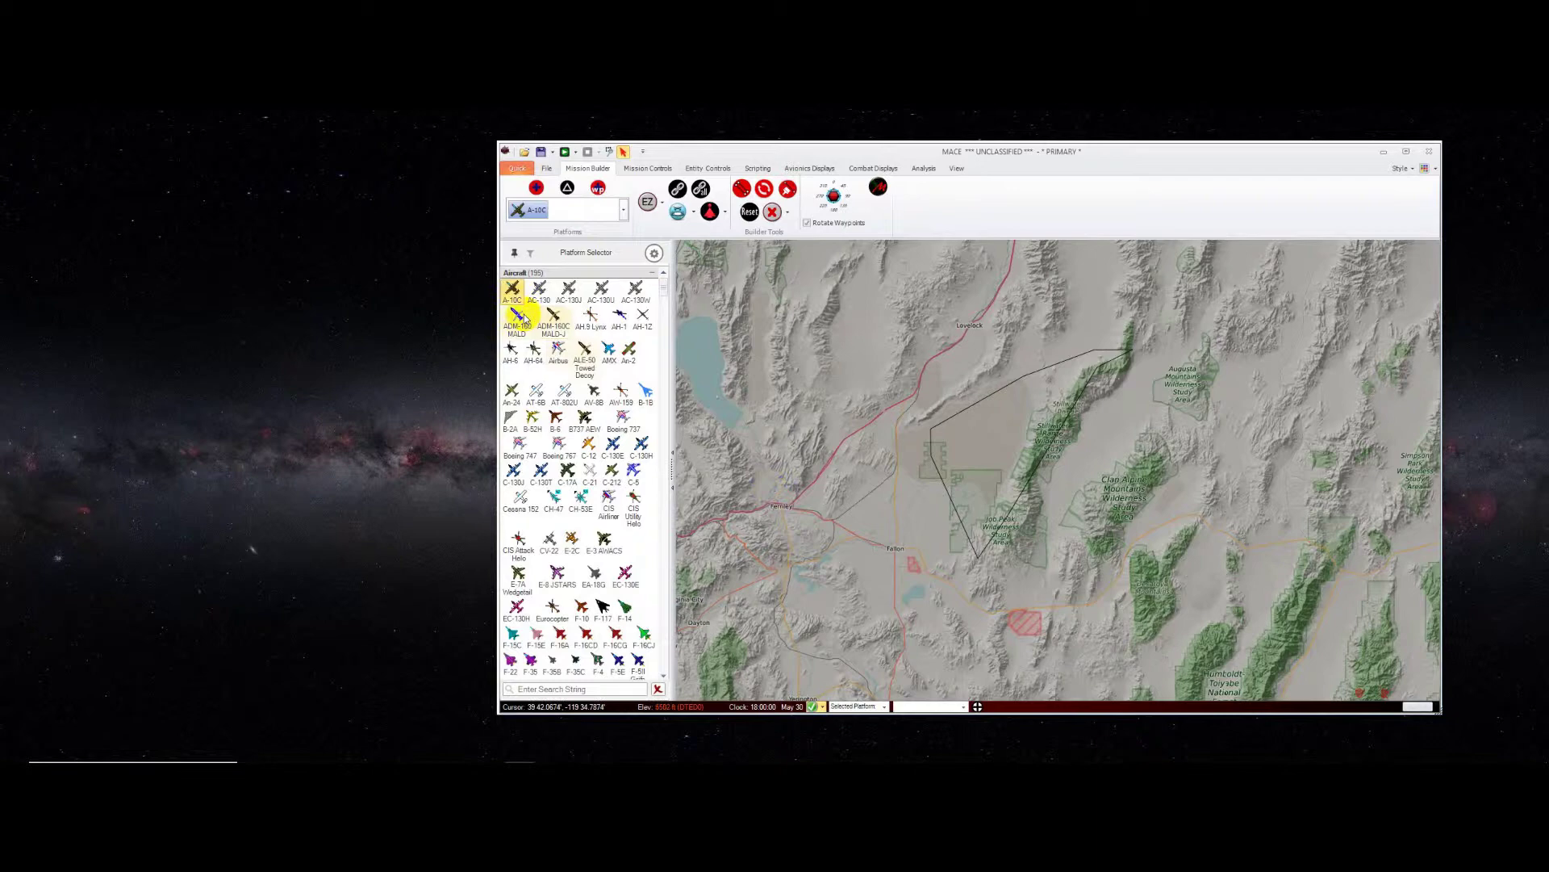
pyautogui.click(763, 526)
pyautogui.click(750, 452)
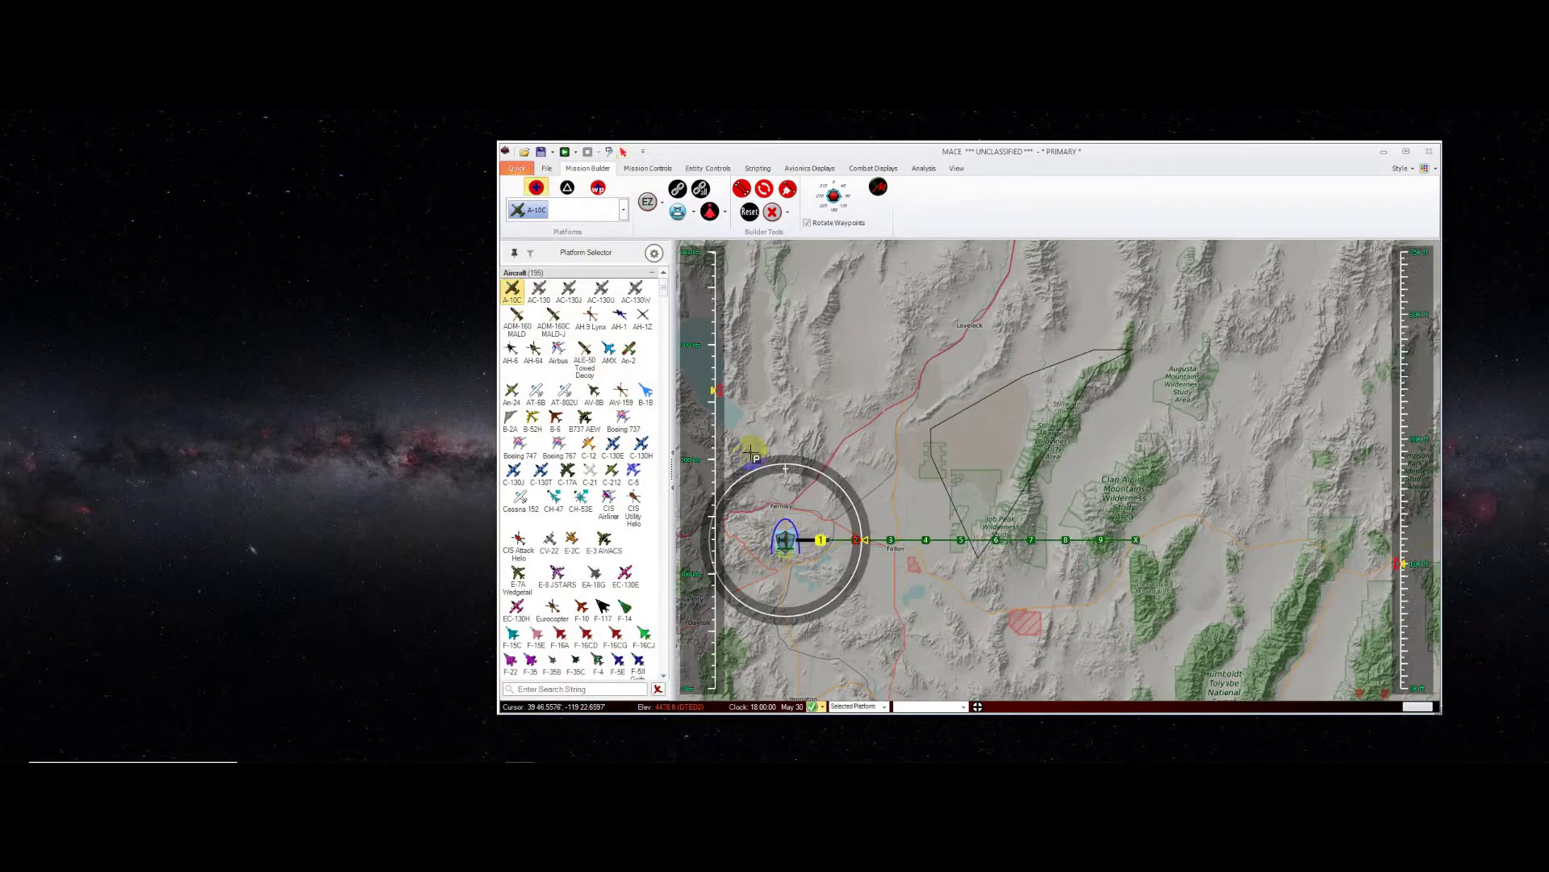
# Step: Start the simulation and send the A-10C to proceed to the Lone Rock shape
pyautogui.click(564, 153)
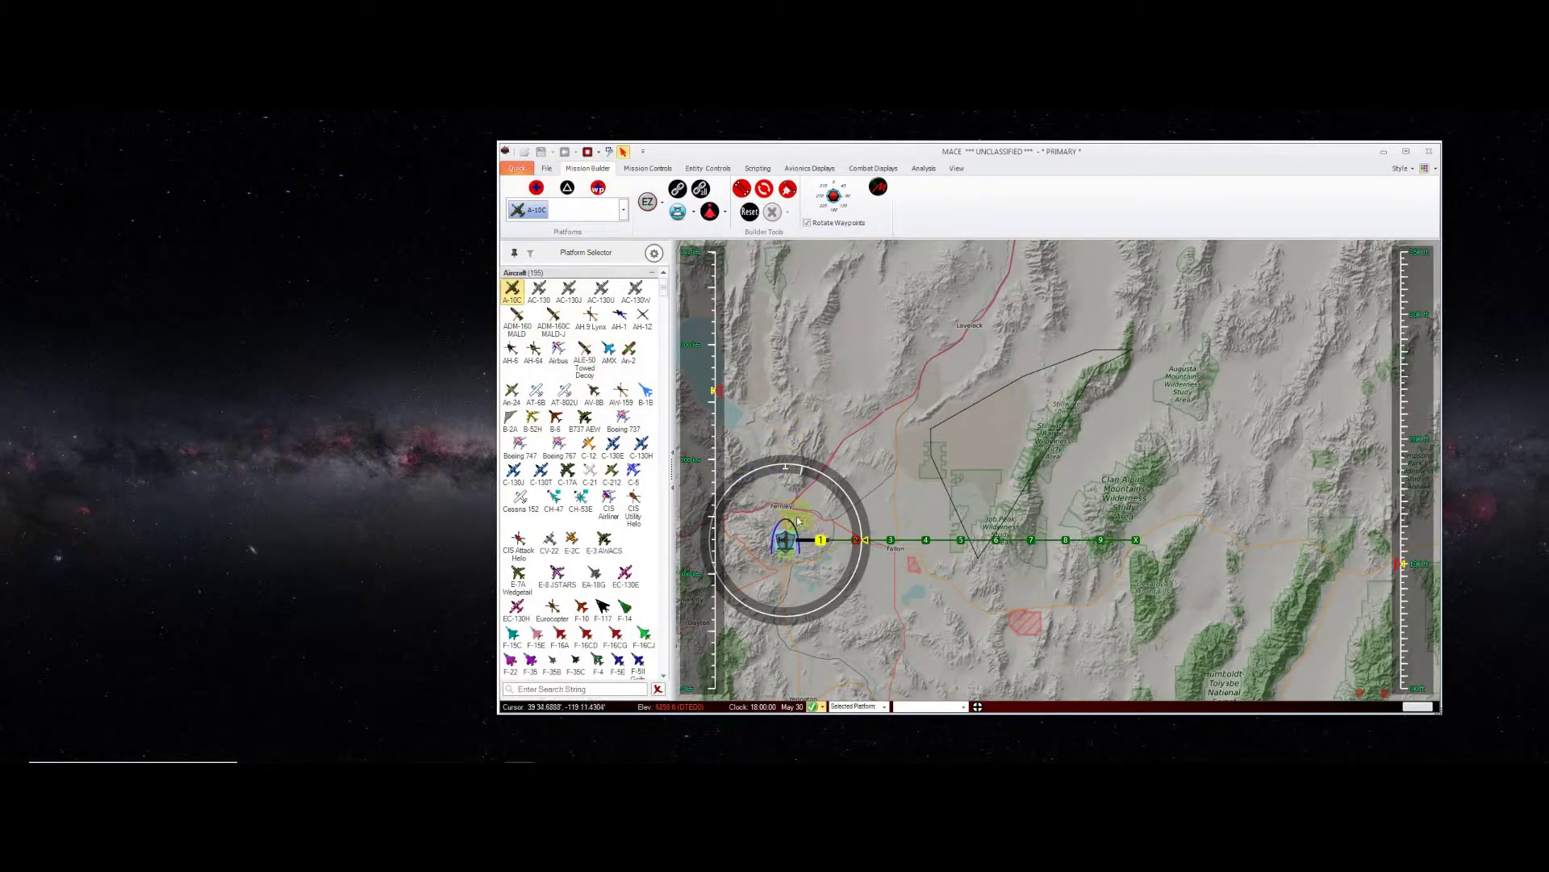
pyautogui.doubleClick(821, 542)
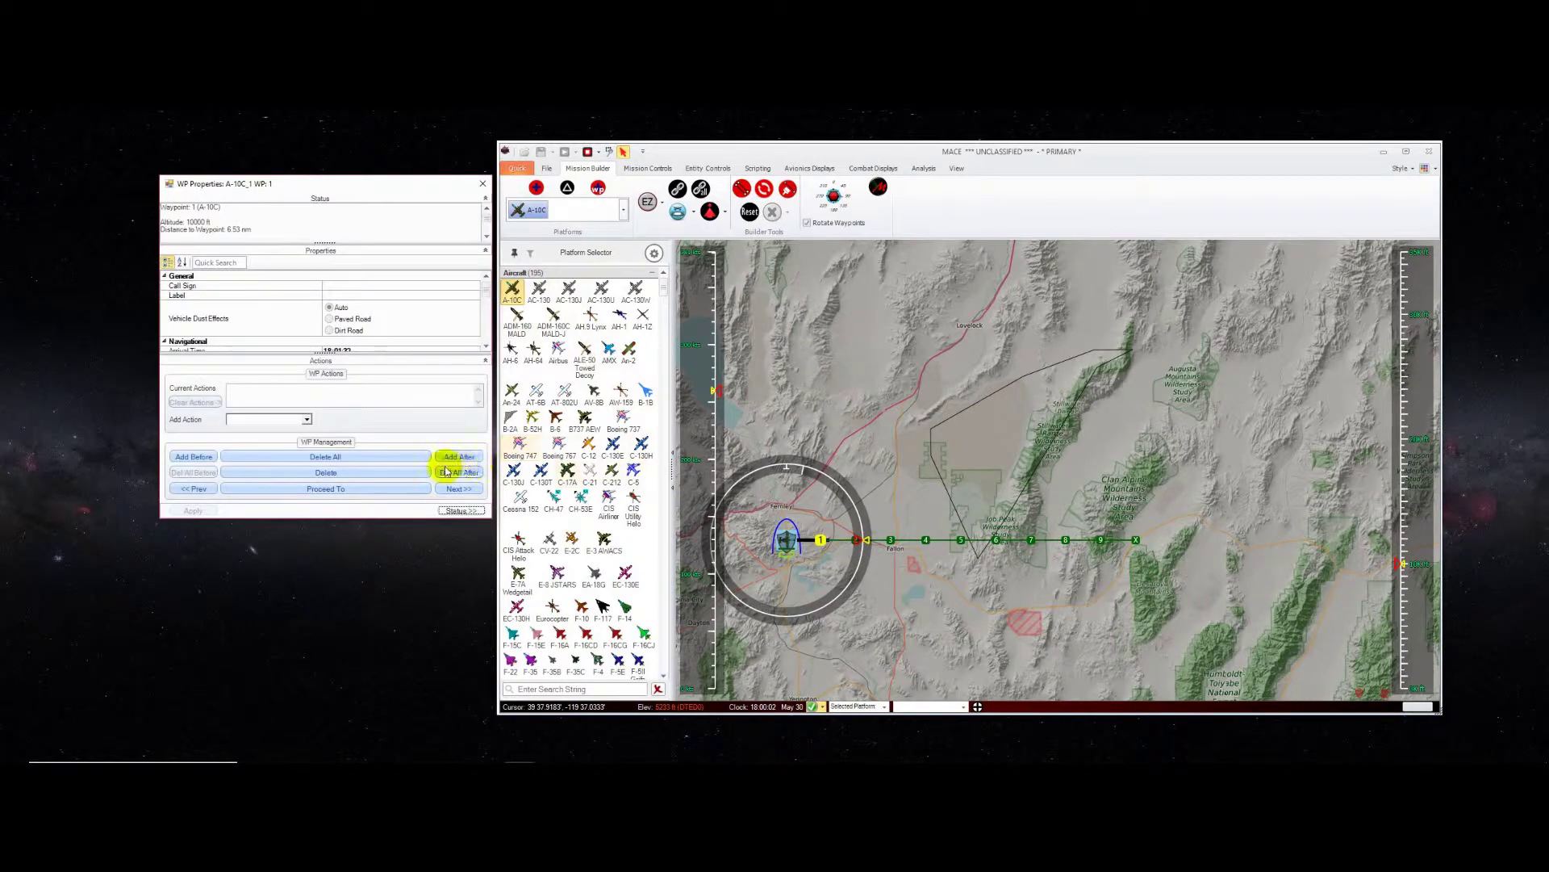
pyautogui.click(482, 183)
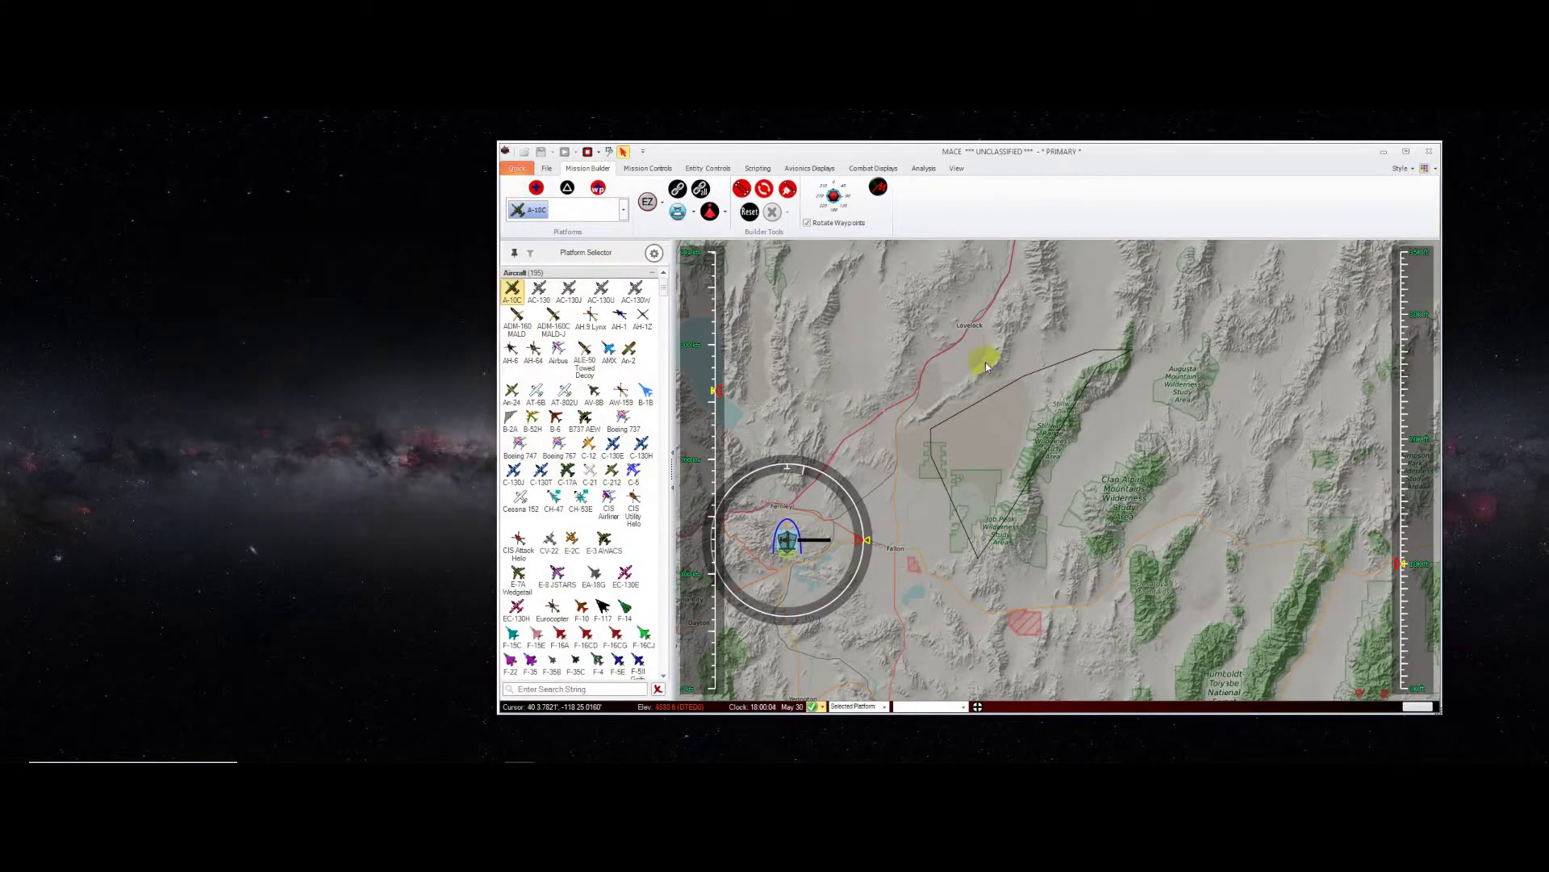
pyautogui.rightClick(1043, 421)
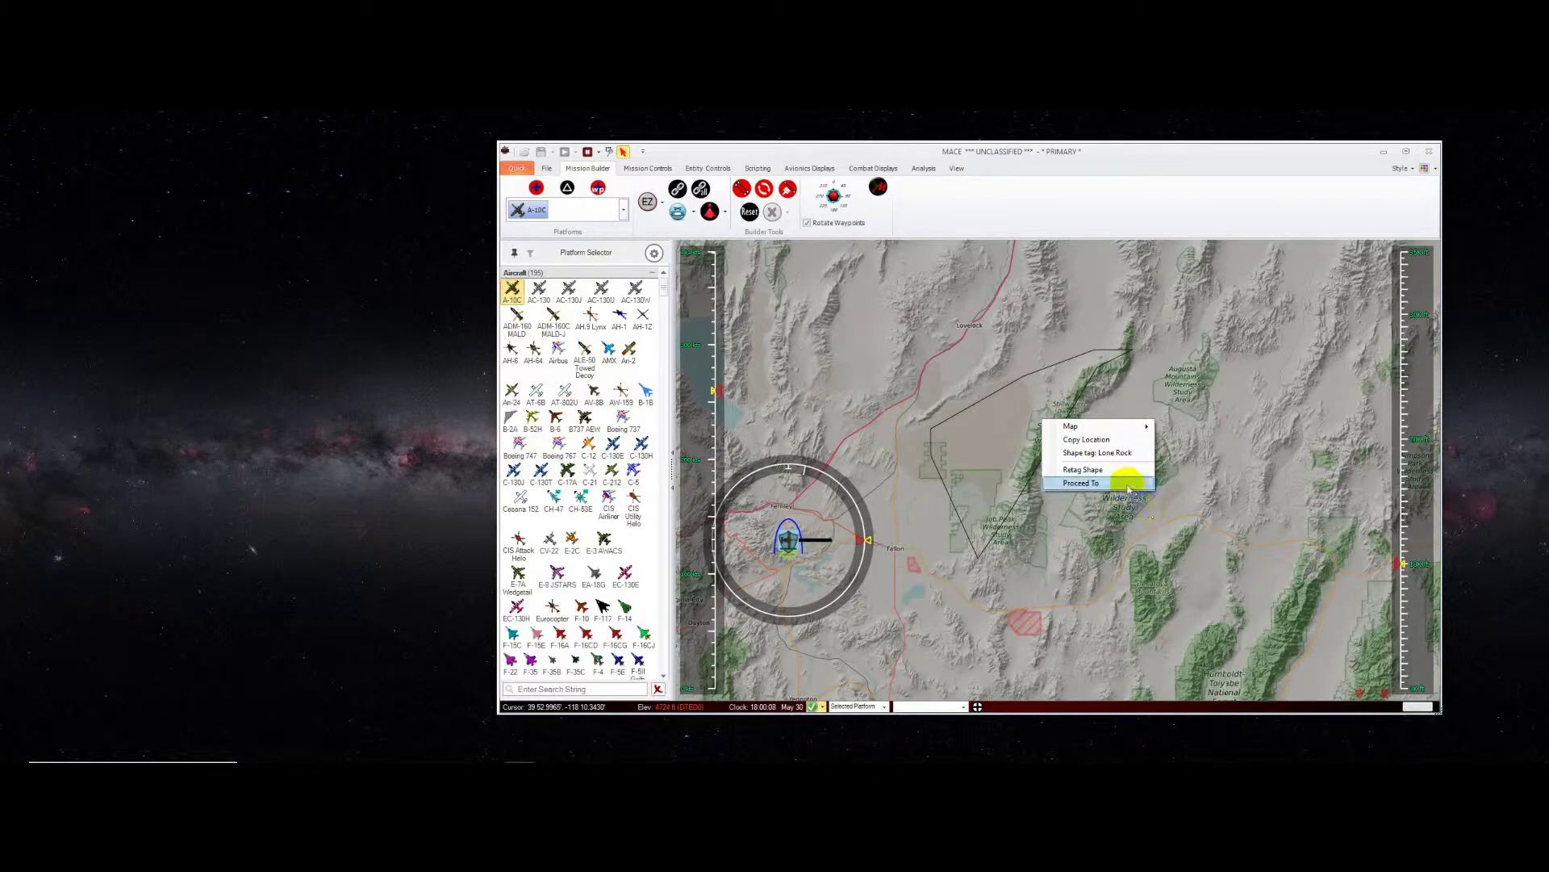
pyautogui.click(1081, 483)
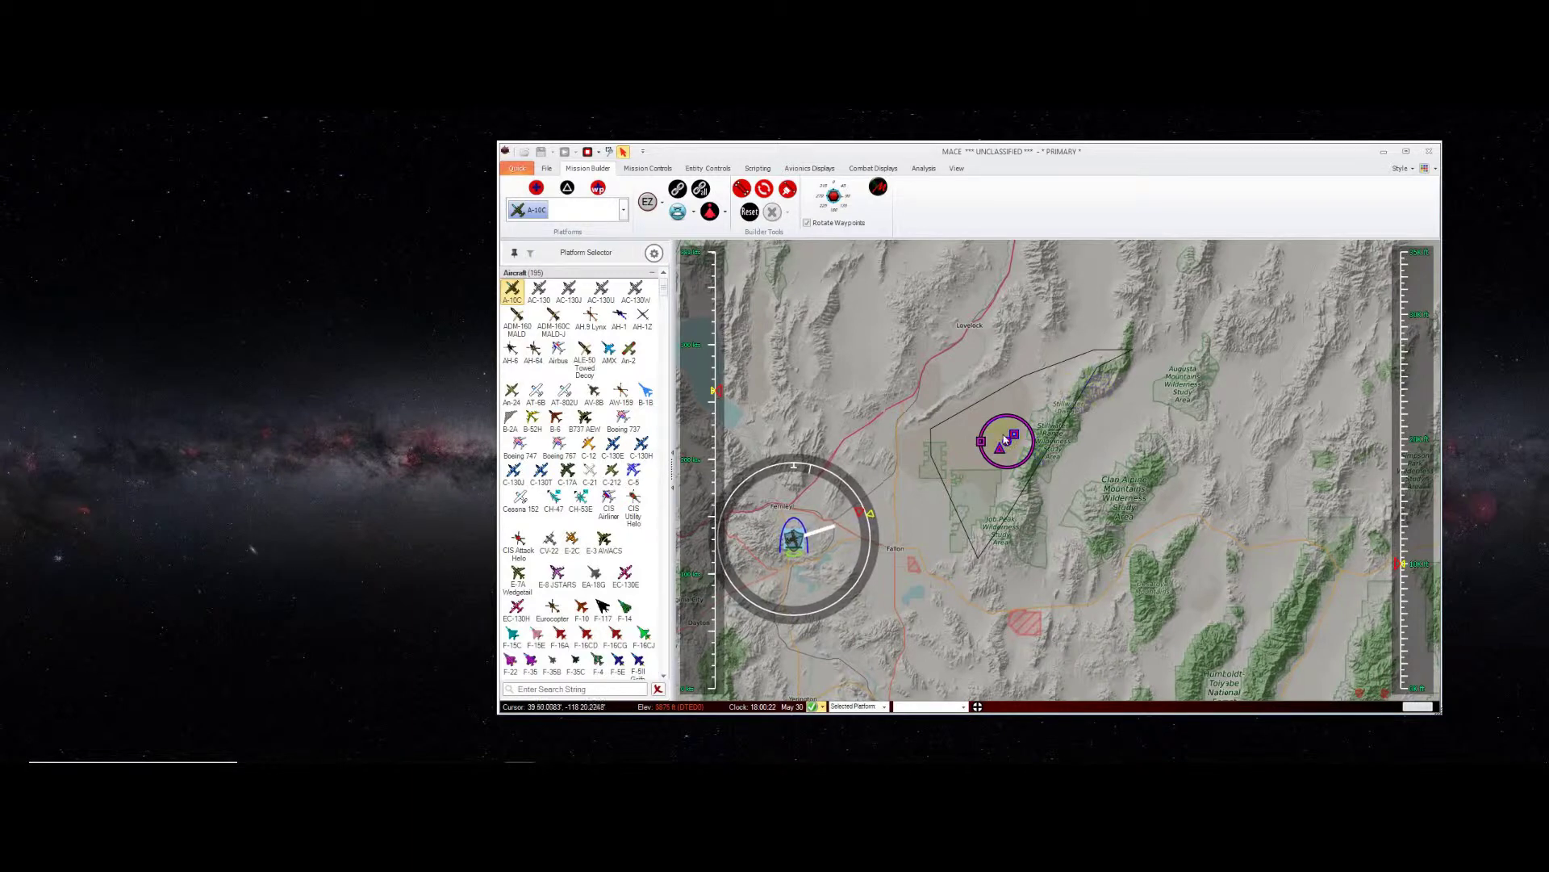
# Step: Remove the lone_rock vector layer through View > Layer Manager
pyautogui.rightClick(796, 340)
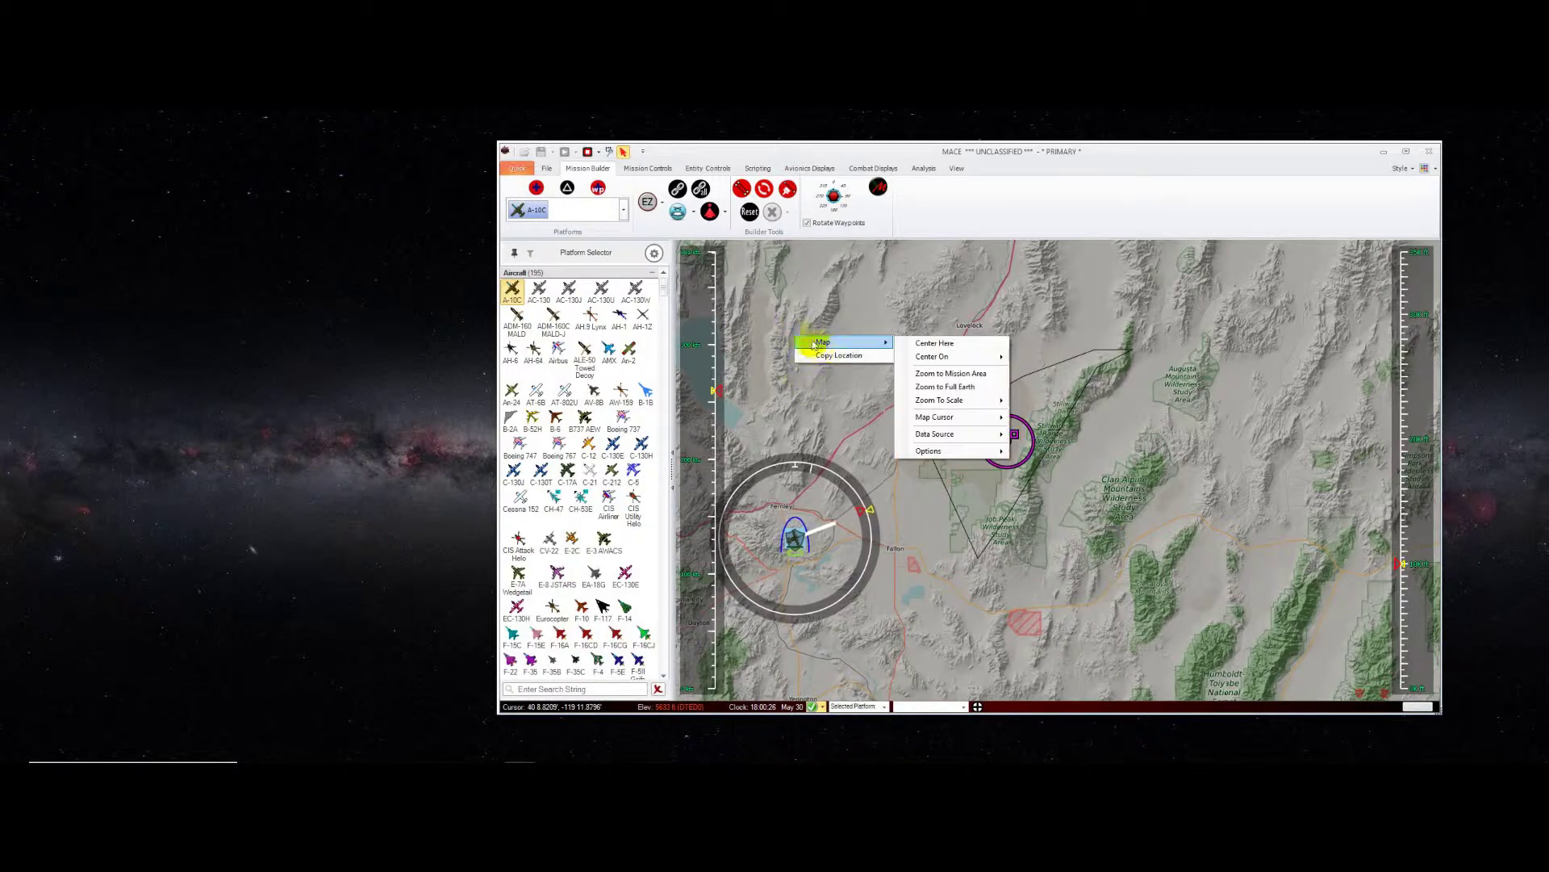
pyautogui.click(766, 328)
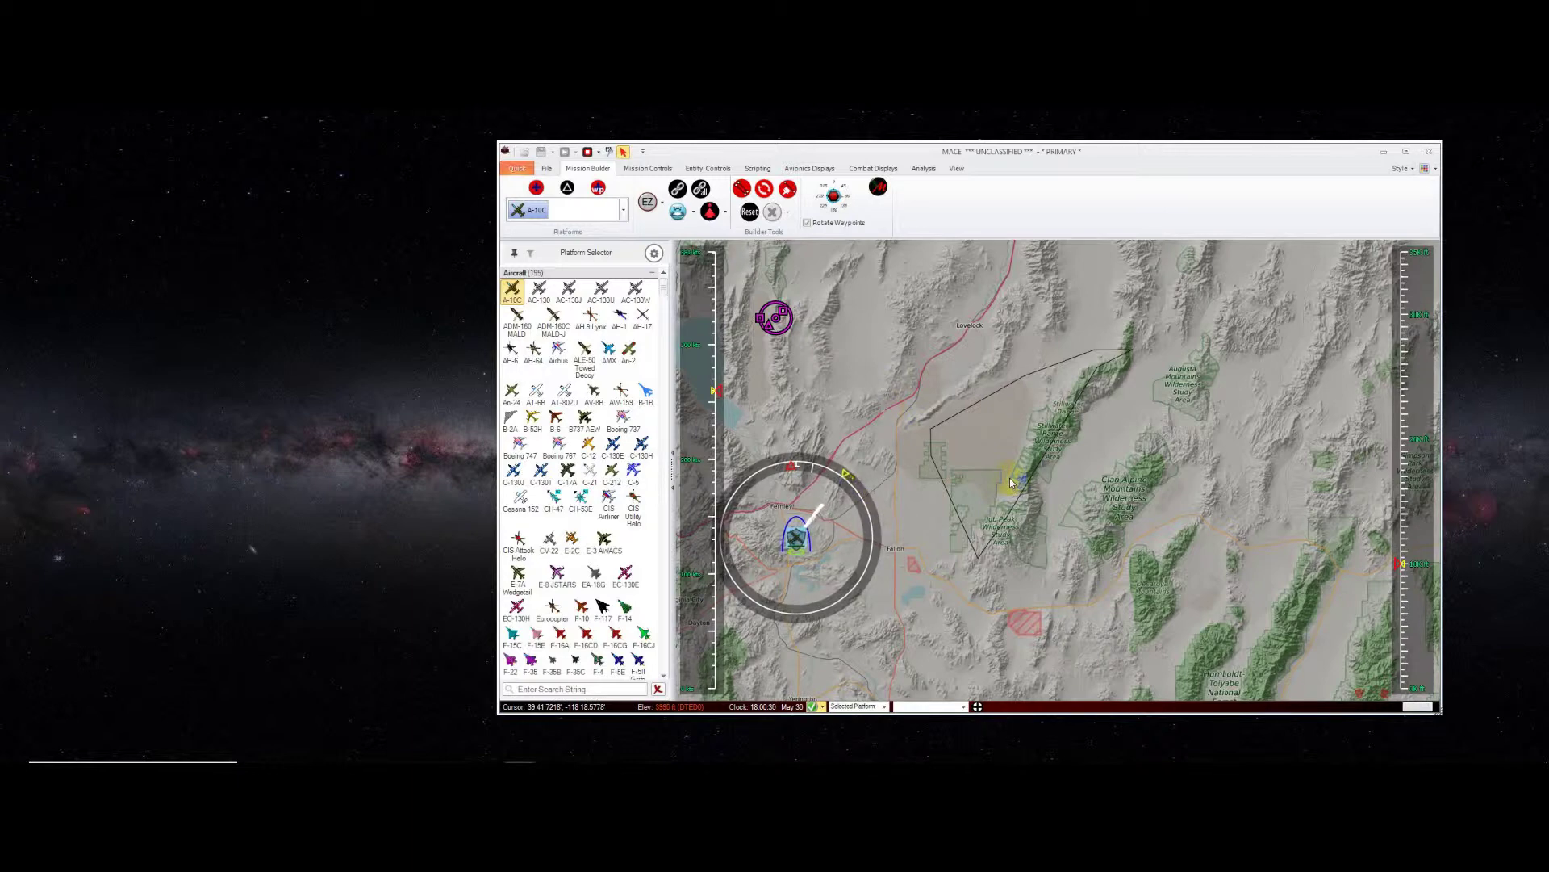
pyautogui.click(962, 168)
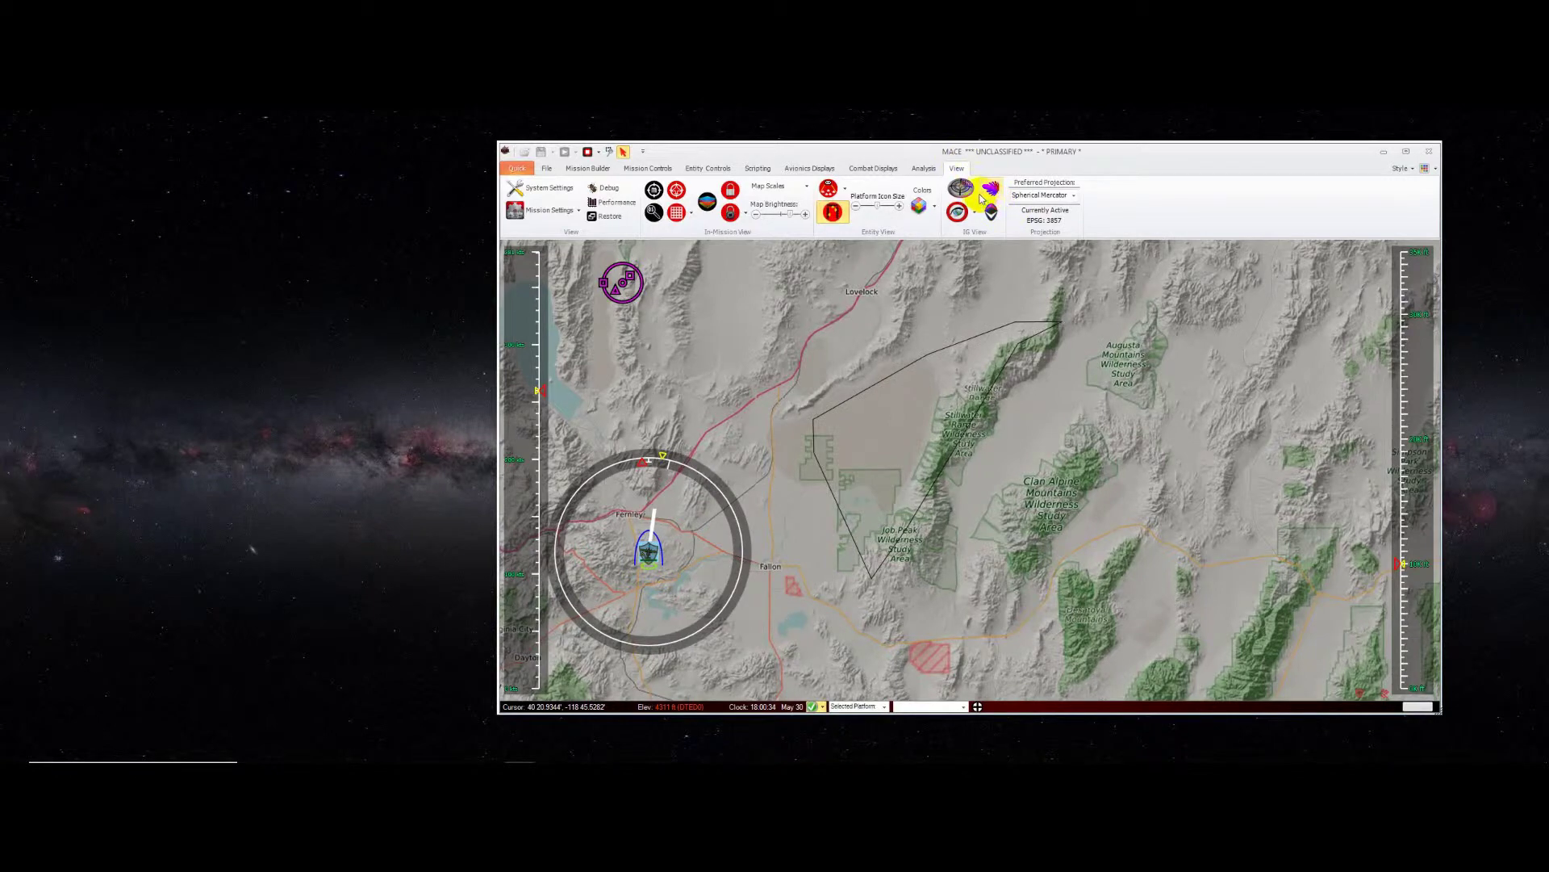
pyautogui.click(707, 201)
pyautogui.rightClick(269, 250)
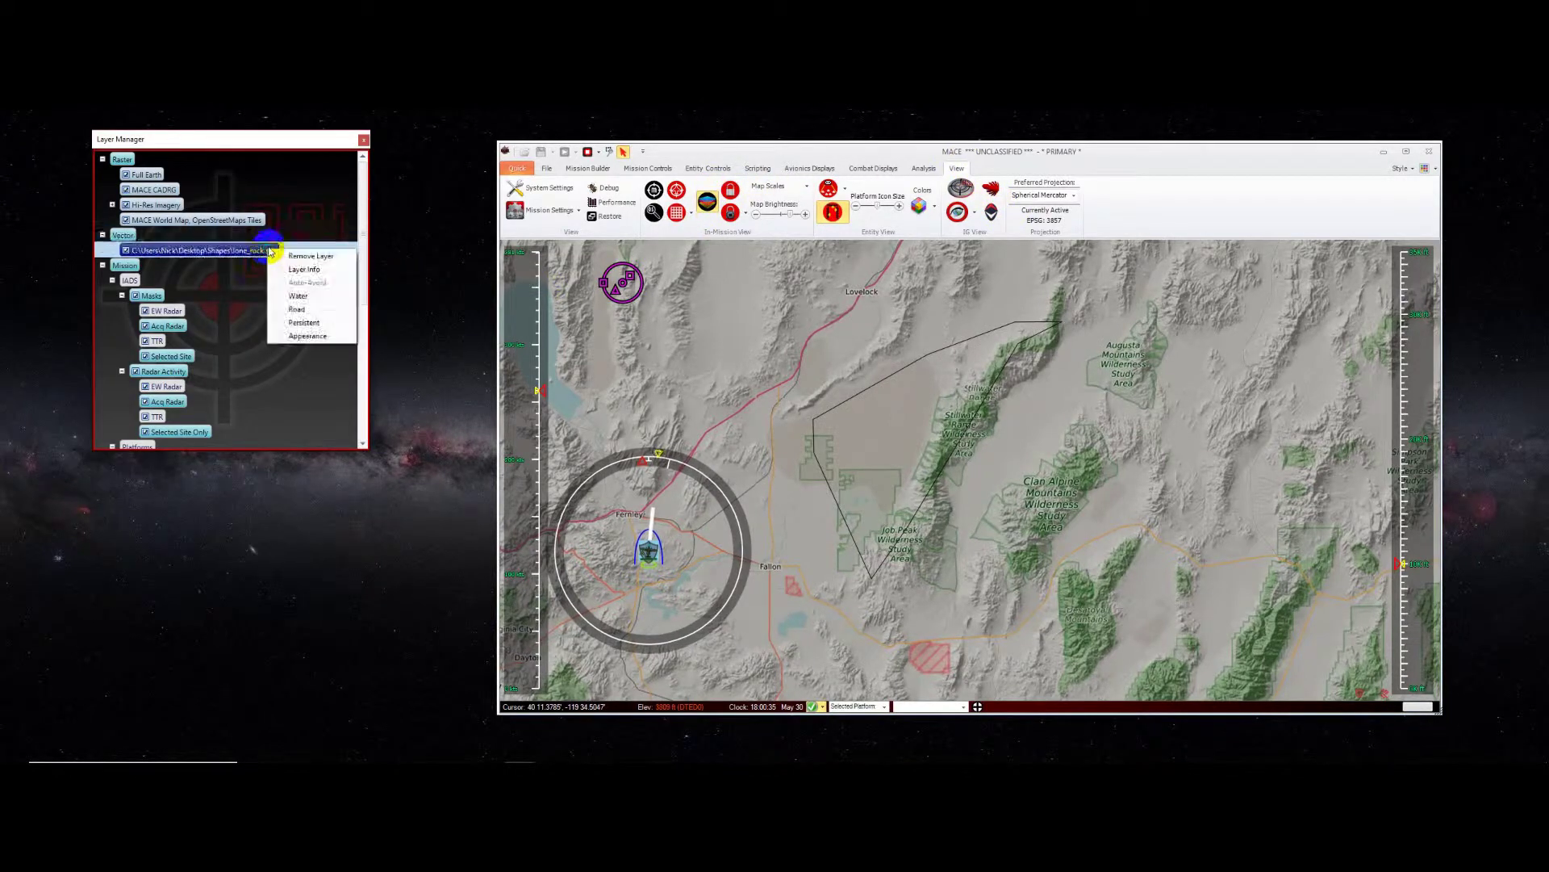
pyautogui.click(307, 256)
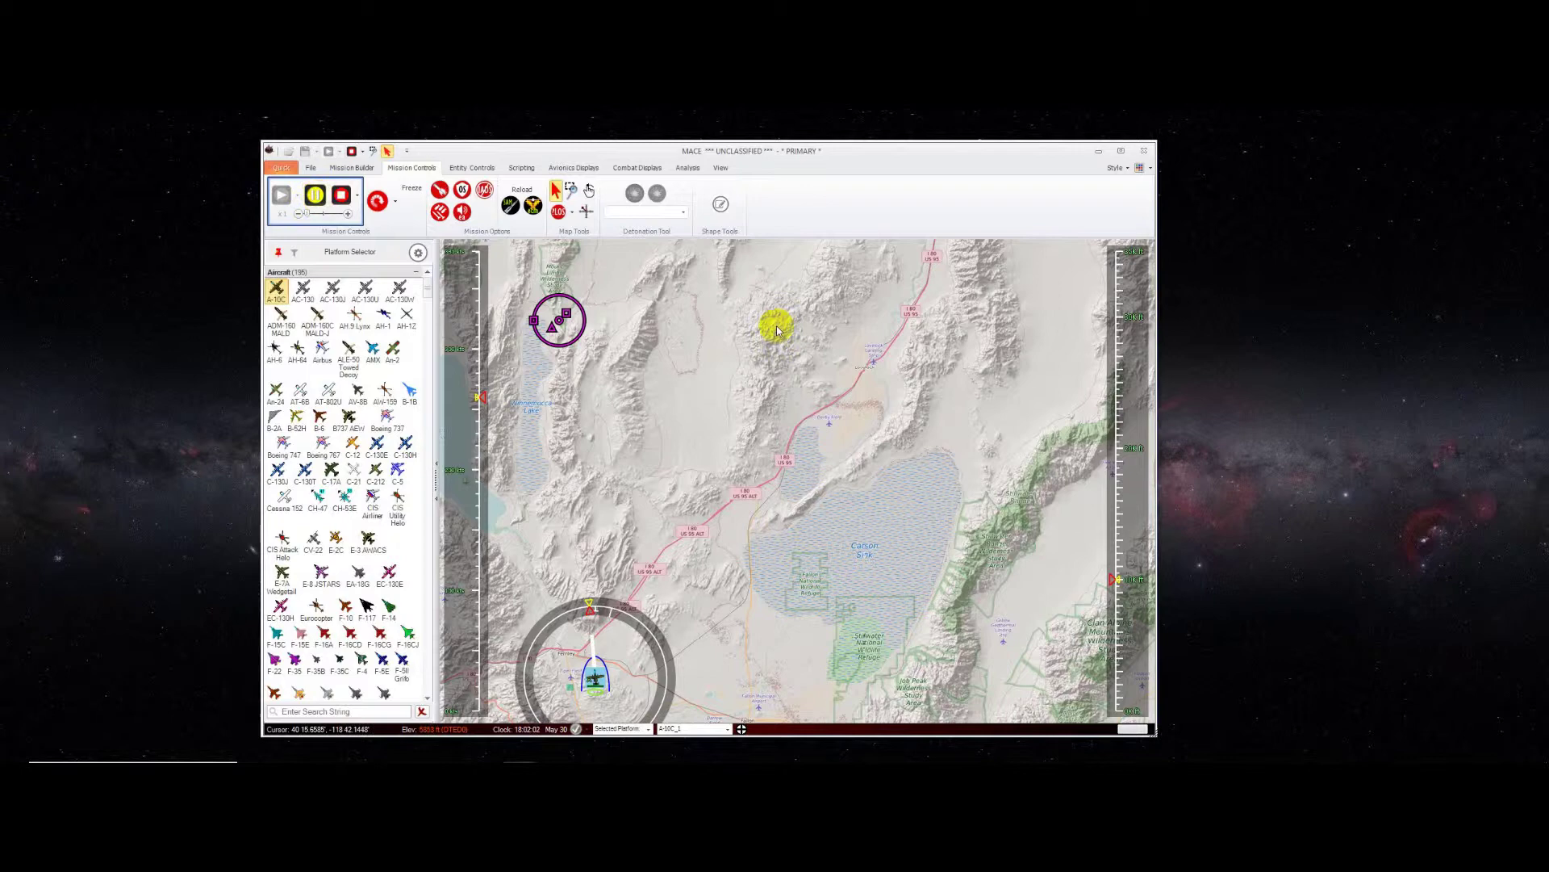
# Step: Start a circle shape and place its centre and radius north-west of Carson Sink
pyautogui.click(722, 205)
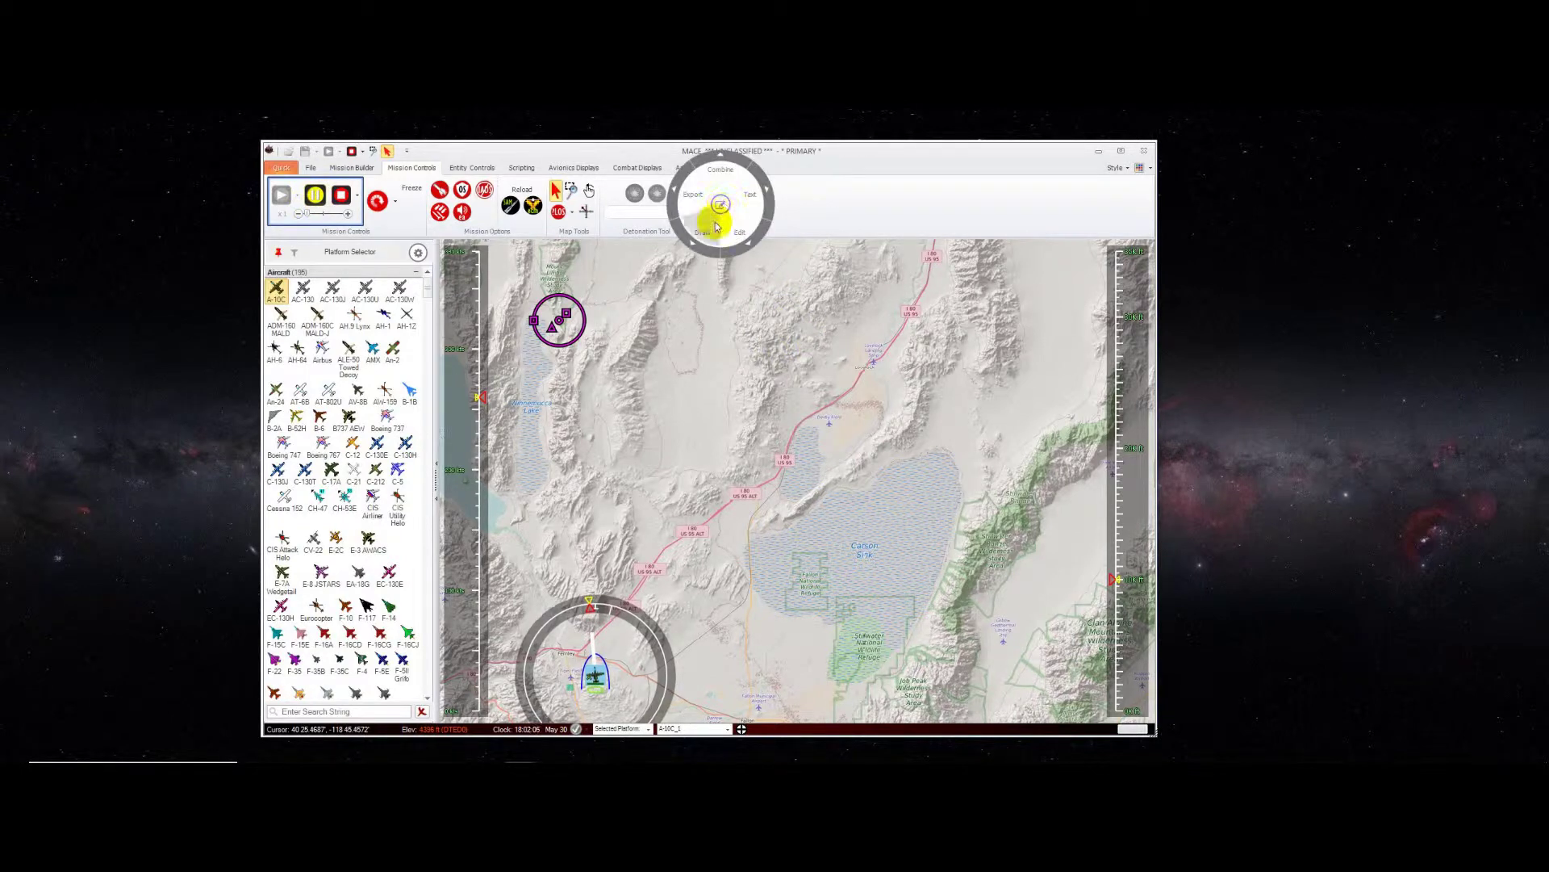
pyautogui.click(703, 222)
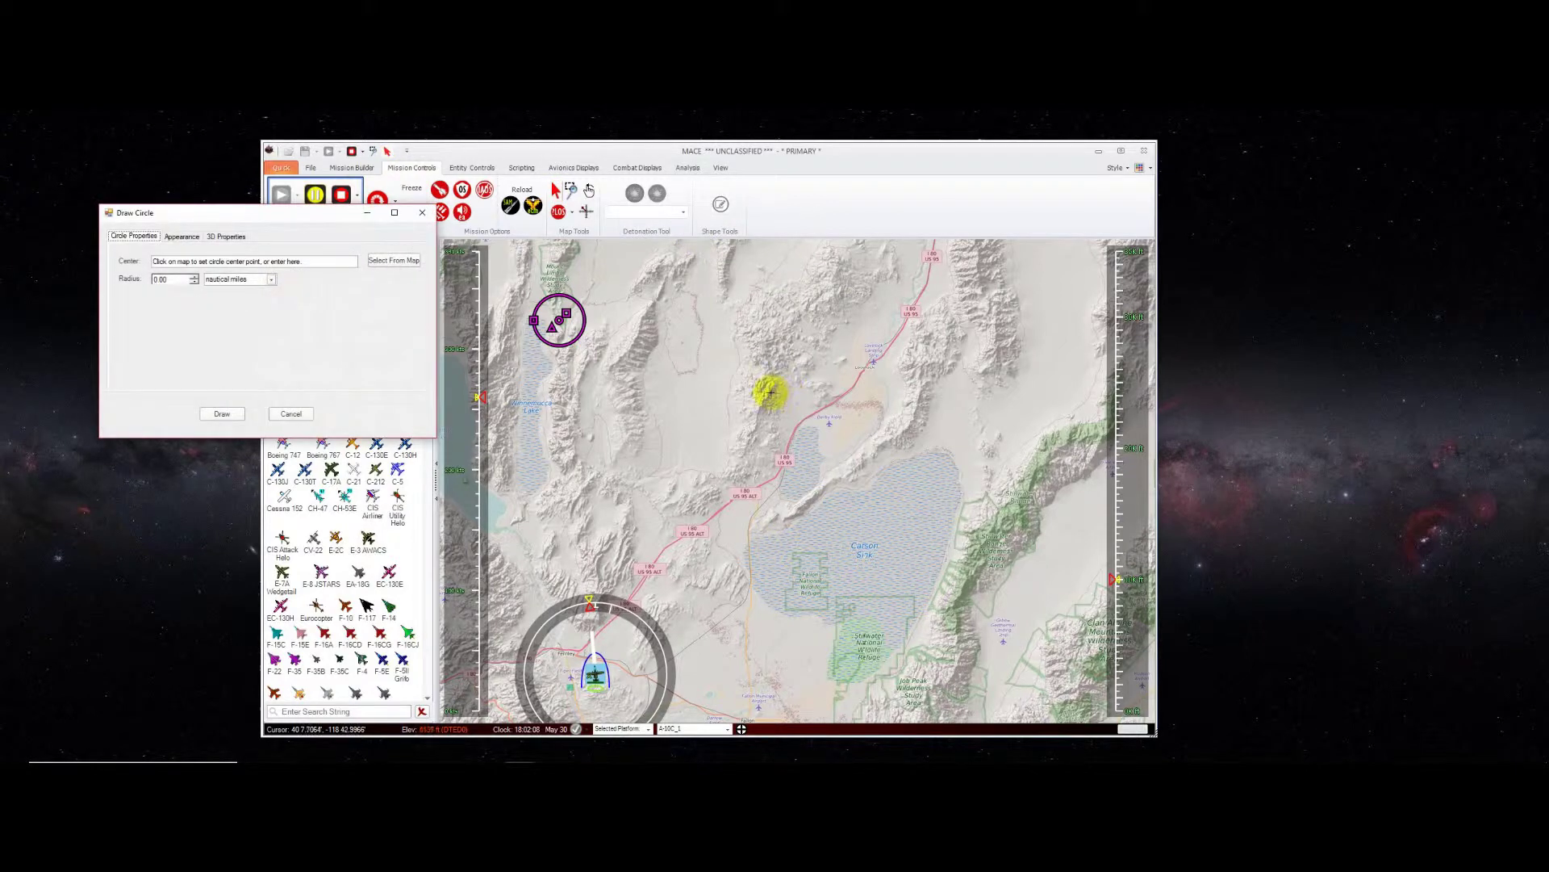
pyautogui.moveTo(263, 224); pyautogui.dragTo(365, 395)
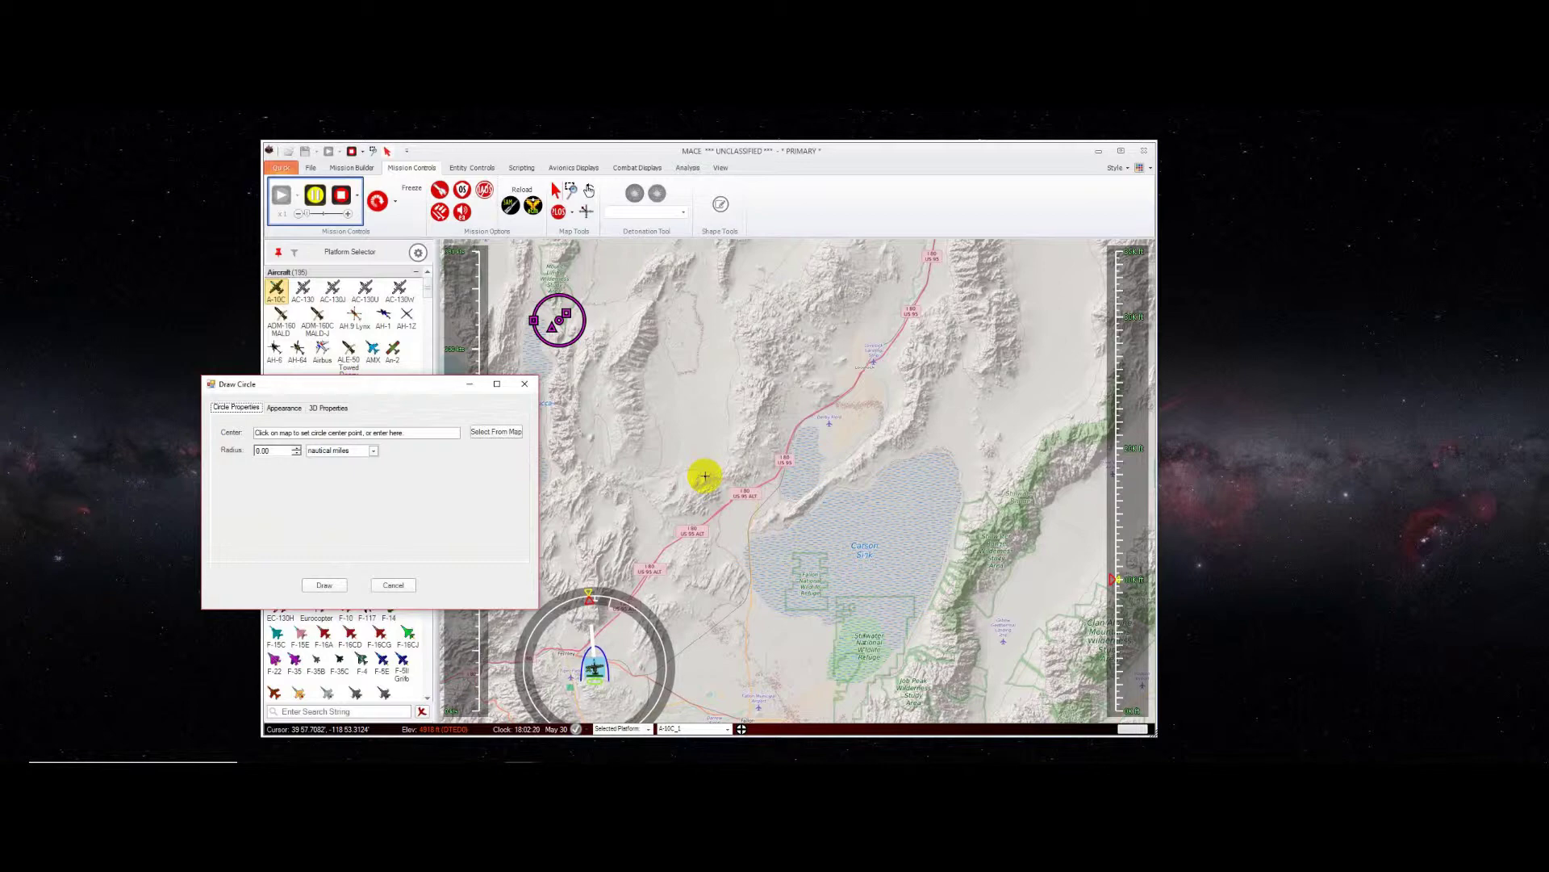
pyautogui.click(684, 421)
pyautogui.click(685, 421)
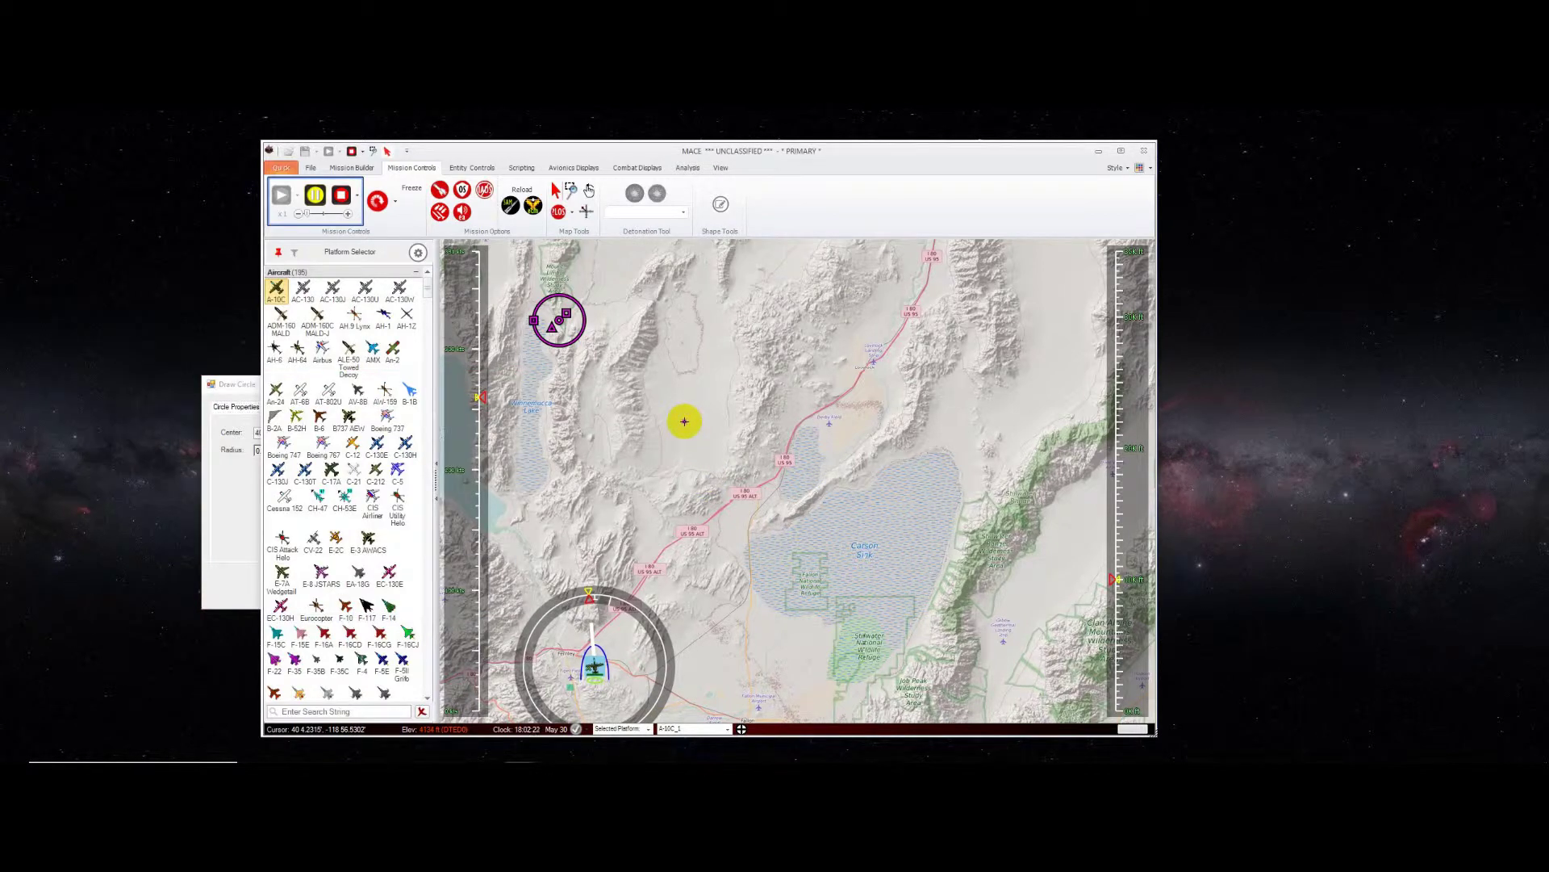
pyautogui.click(743, 358)
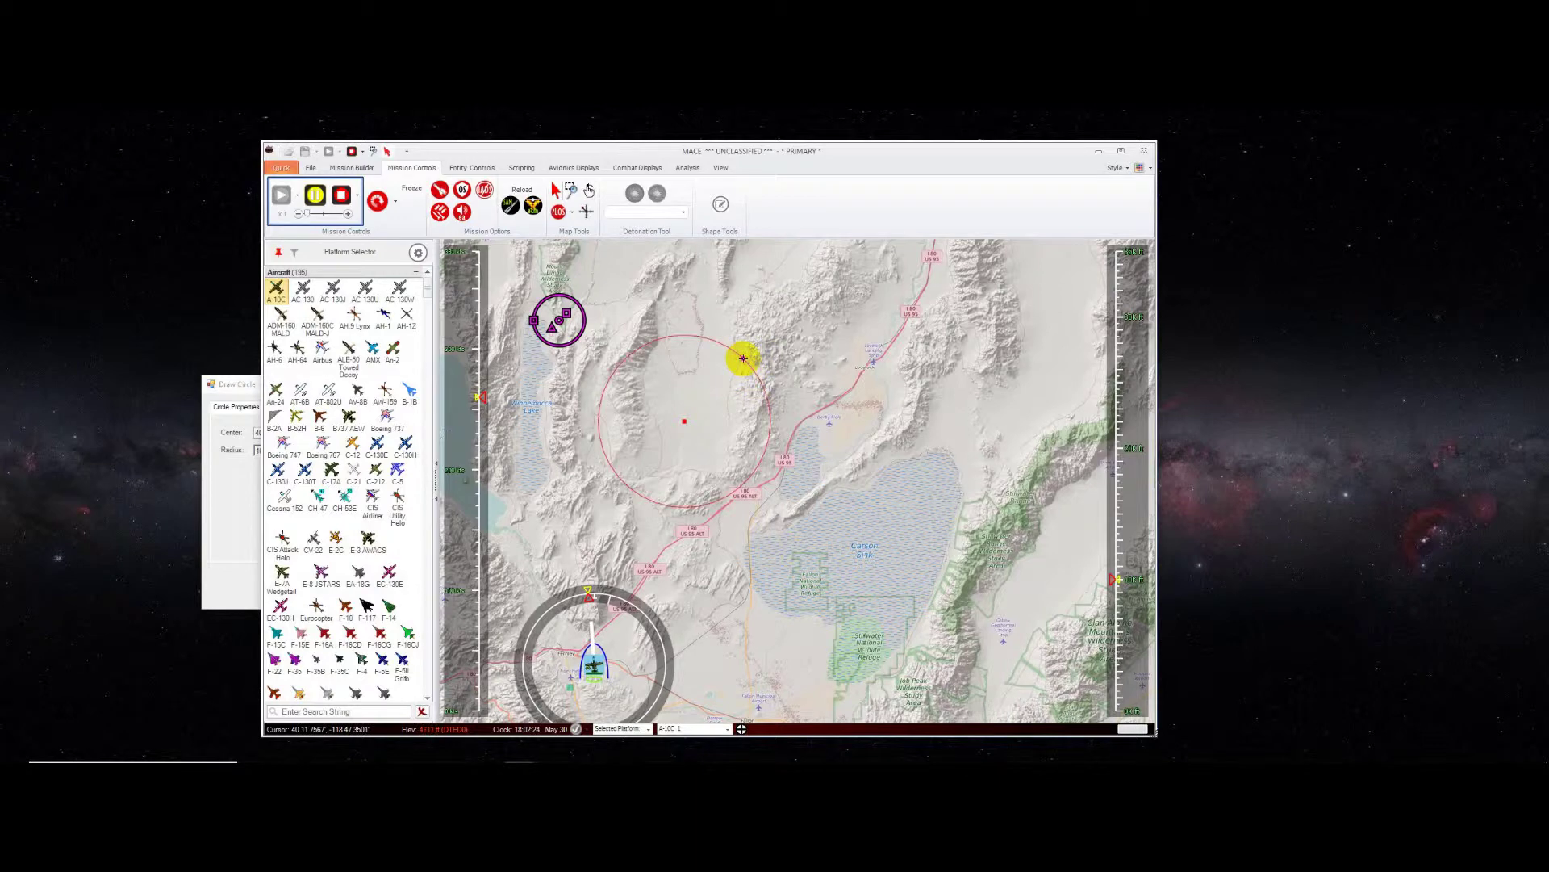
pyautogui.moveTo(214, 387); pyautogui.dragTo(181, 426)
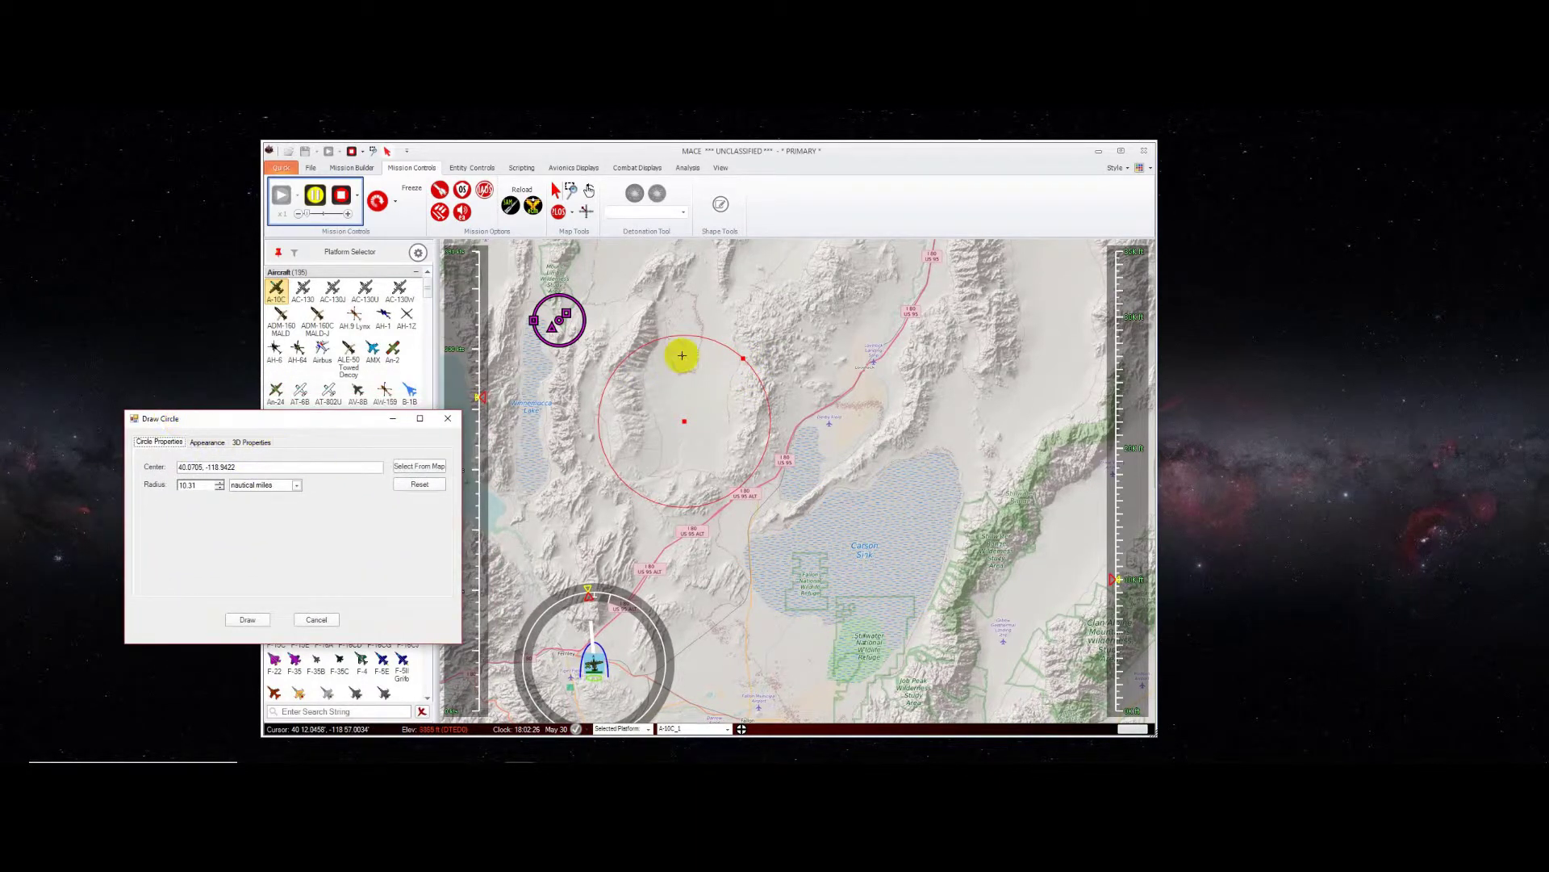
# Step: Set the circle radius to 8.00 nautical miles, review appearance options, and draw it
pyautogui.click(198, 485)
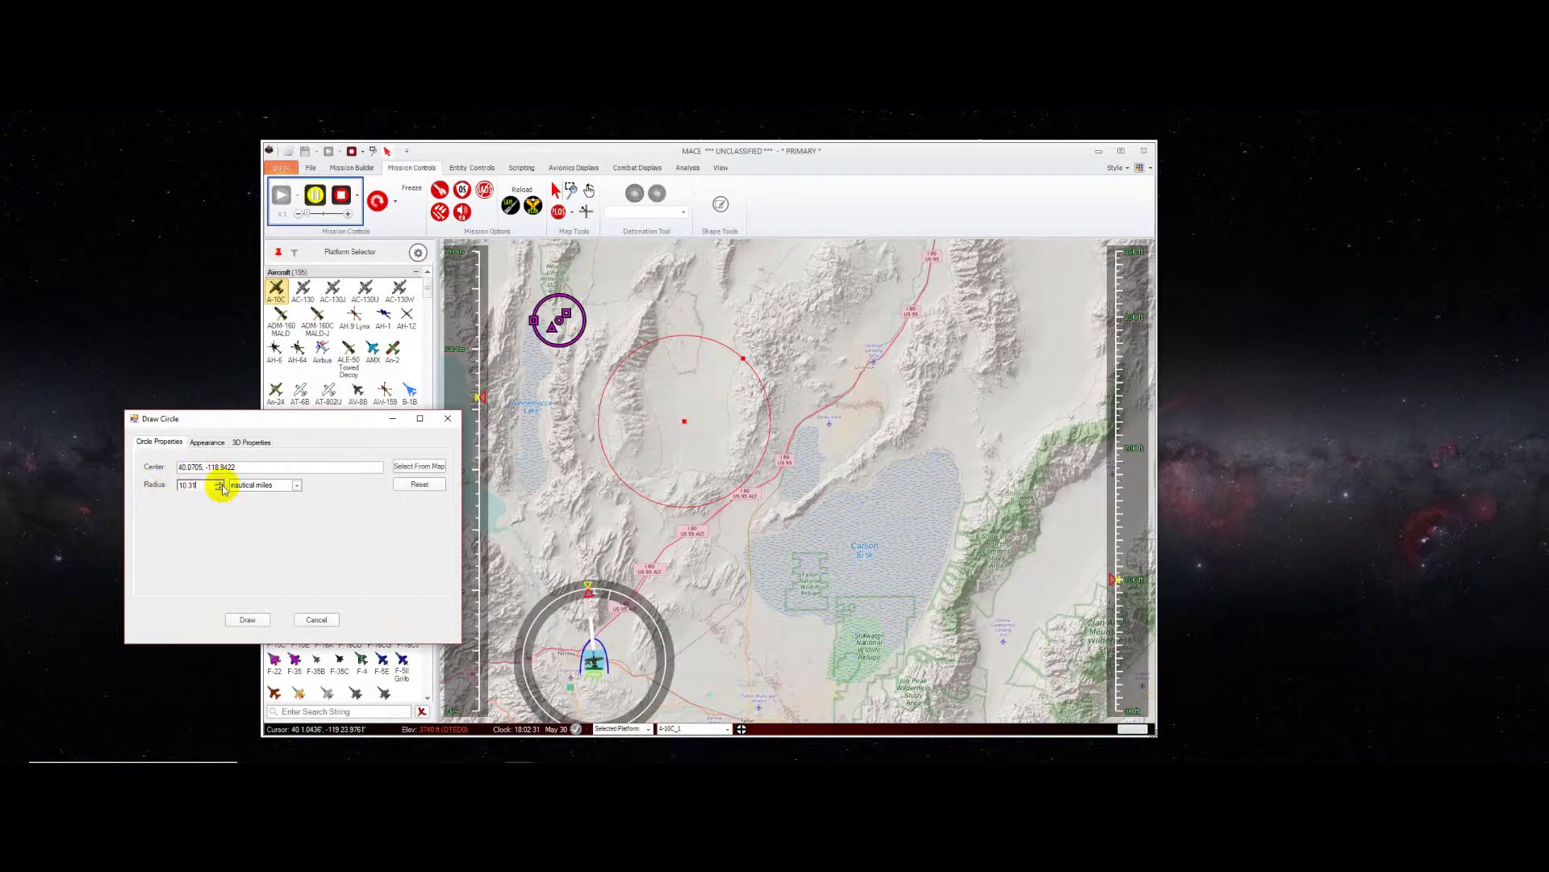
pyautogui.press('BackSpace')
pyautogui.press('BackSpace')
pyautogui.press('BackSpace')
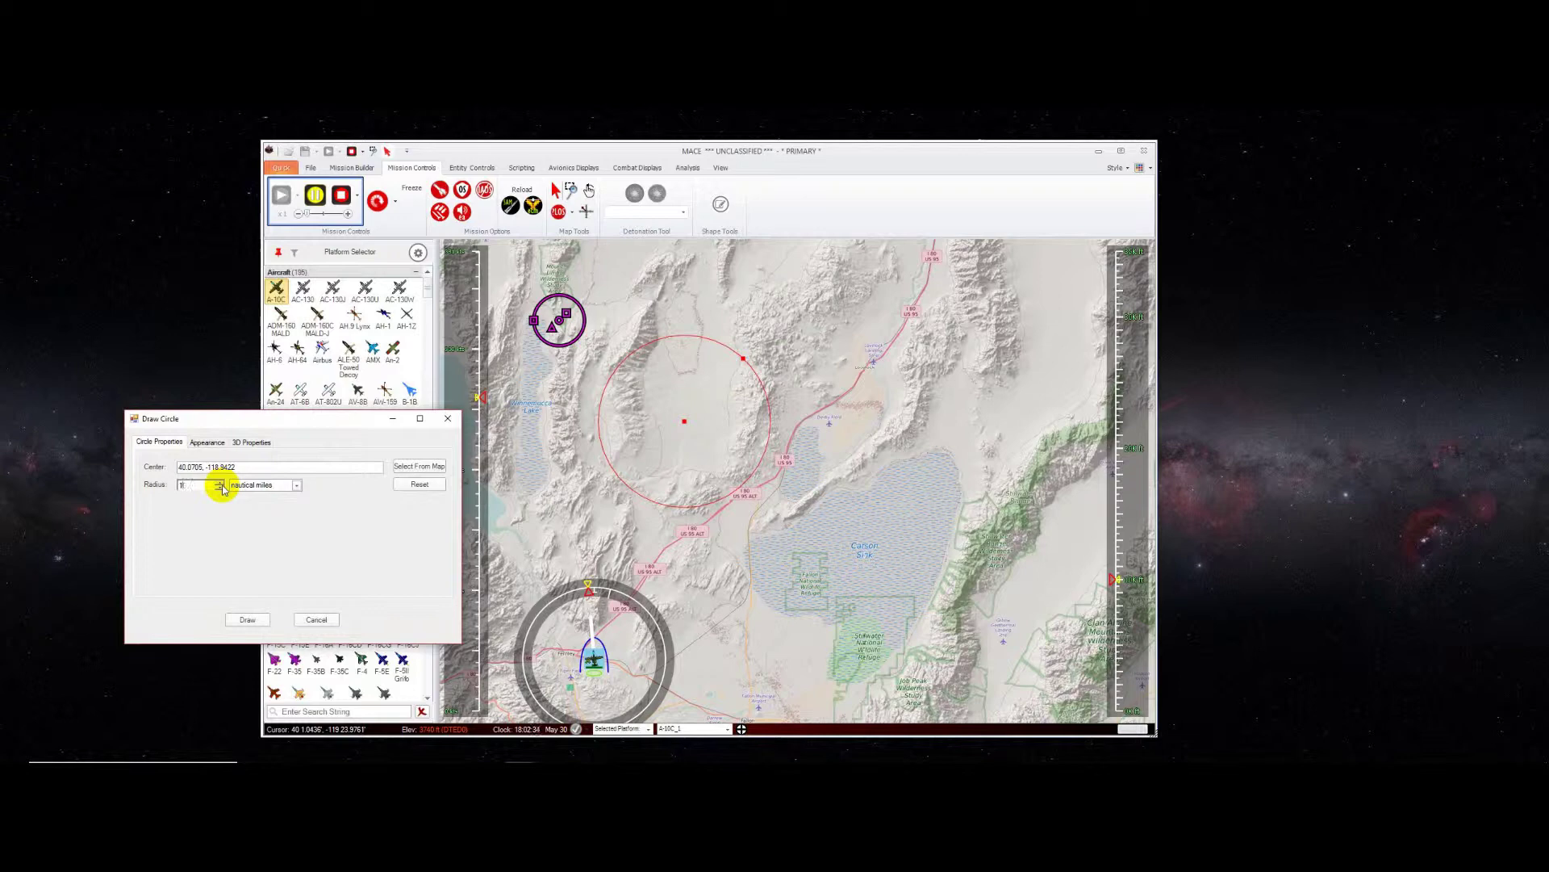
pyautogui.doubleClick(220, 487)
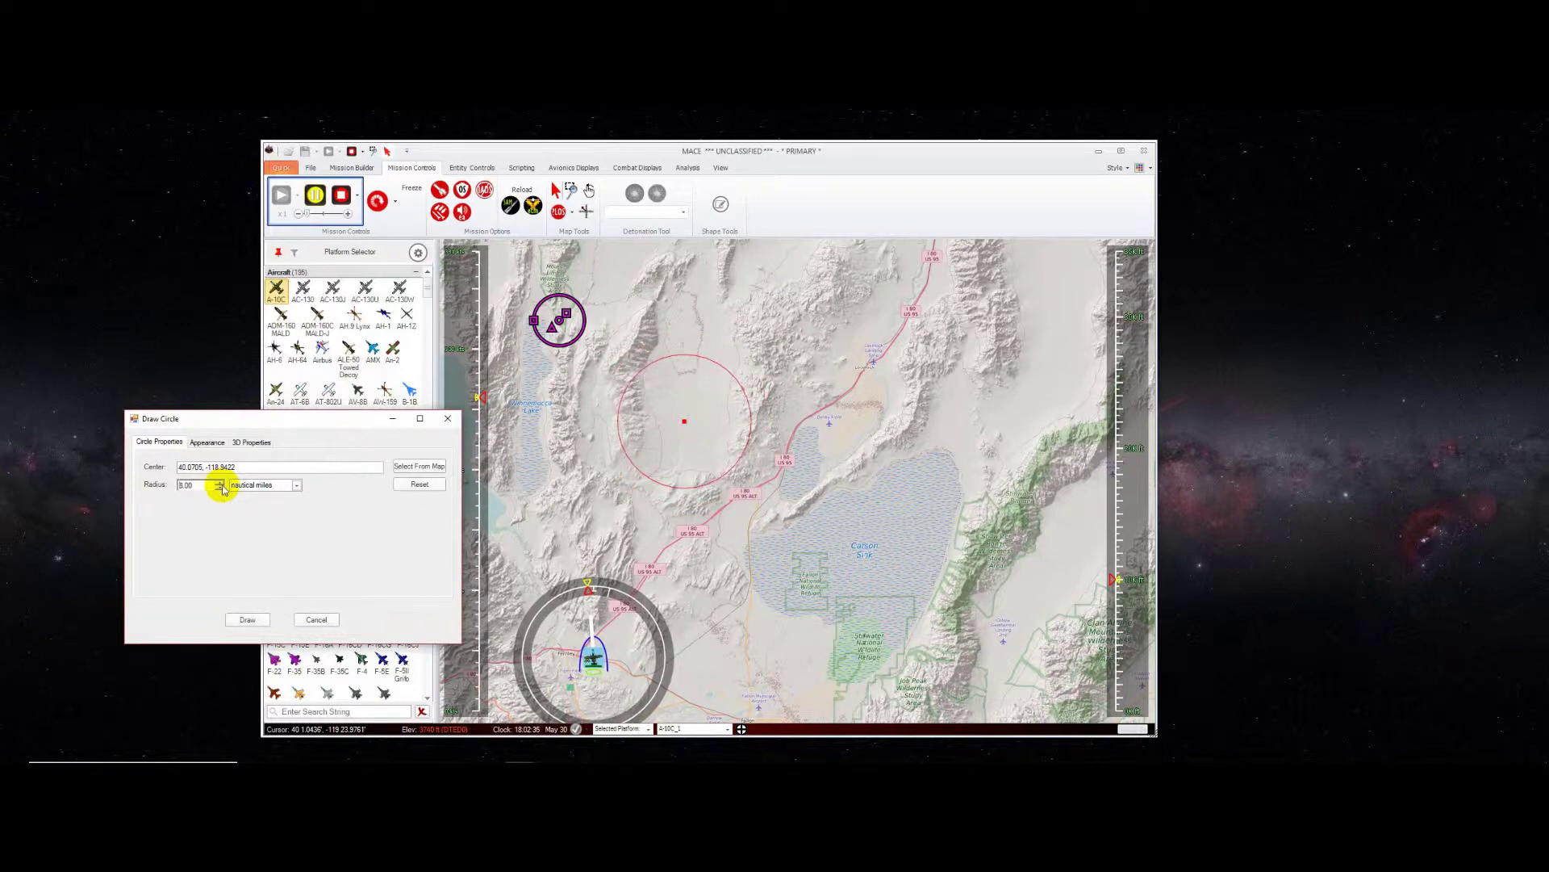
pyautogui.click(253, 485)
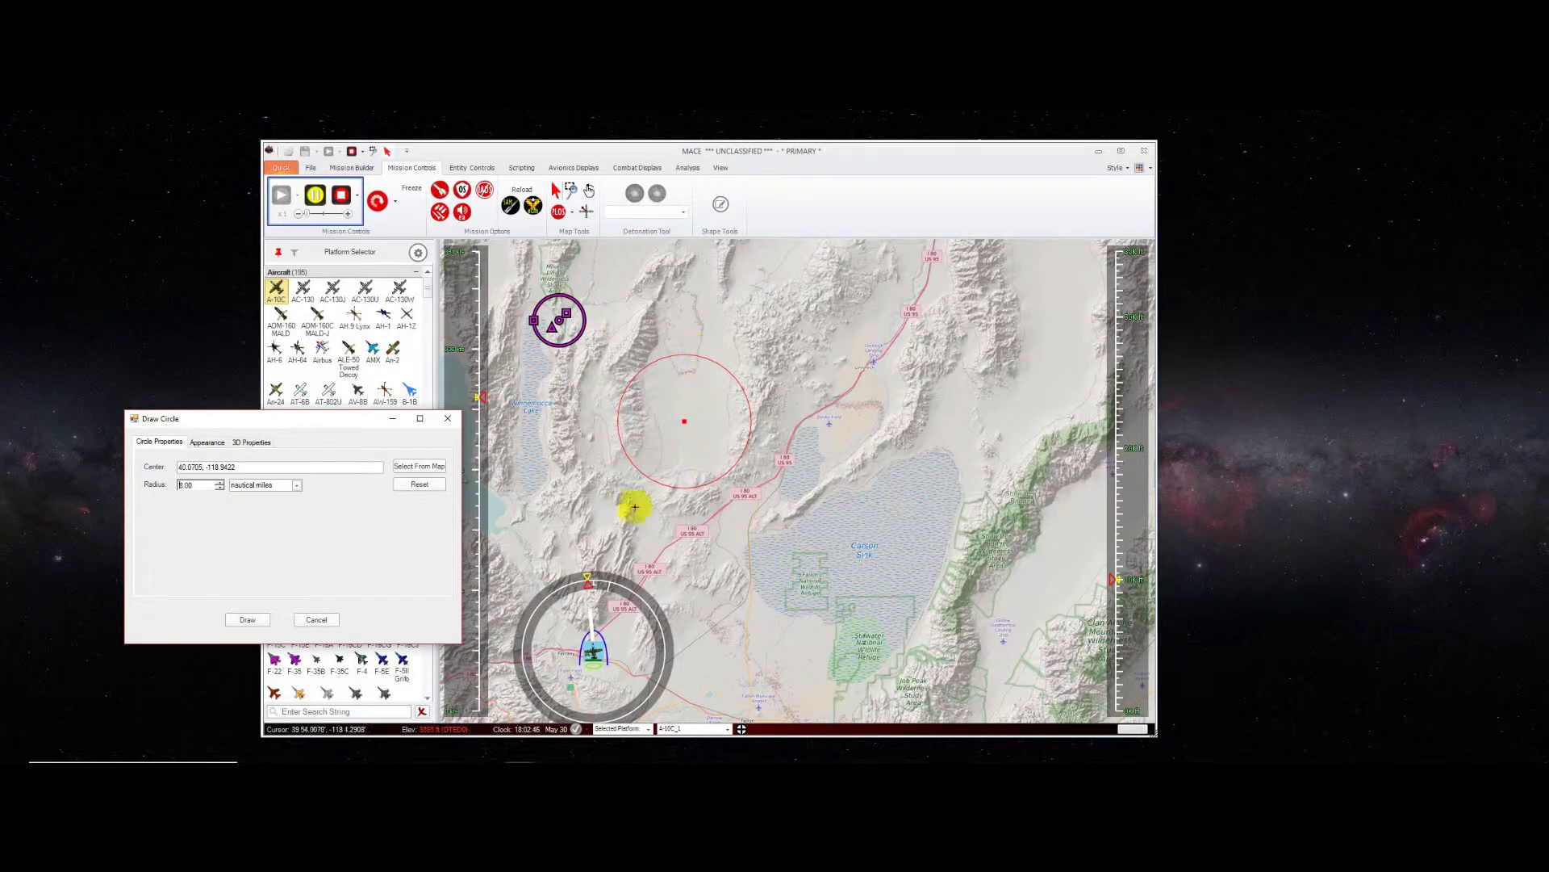
pyautogui.click(208, 442)
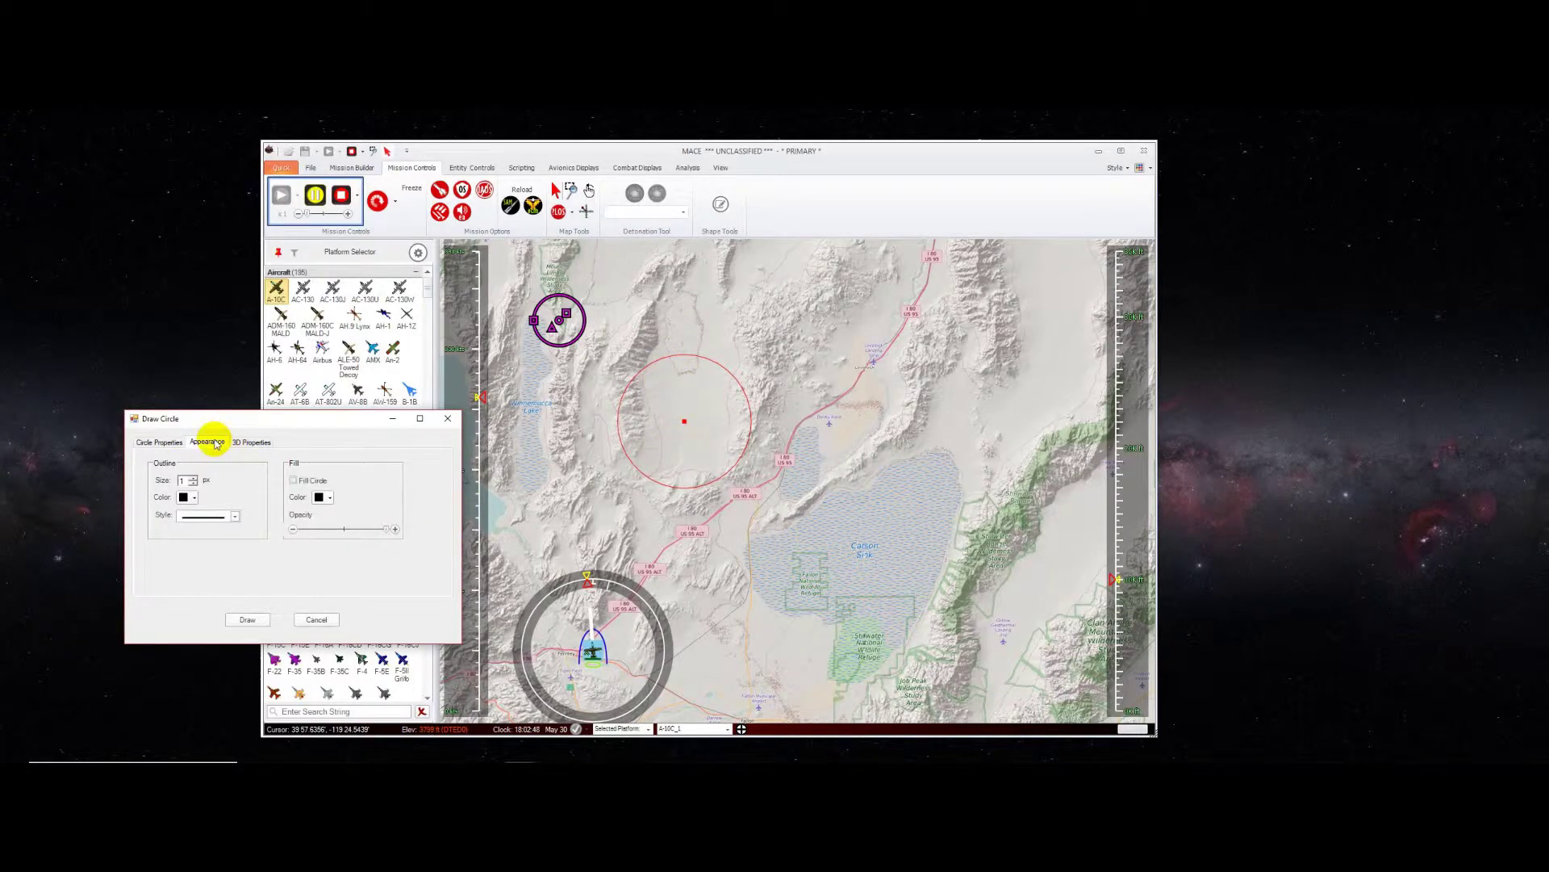
pyautogui.click(147, 441)
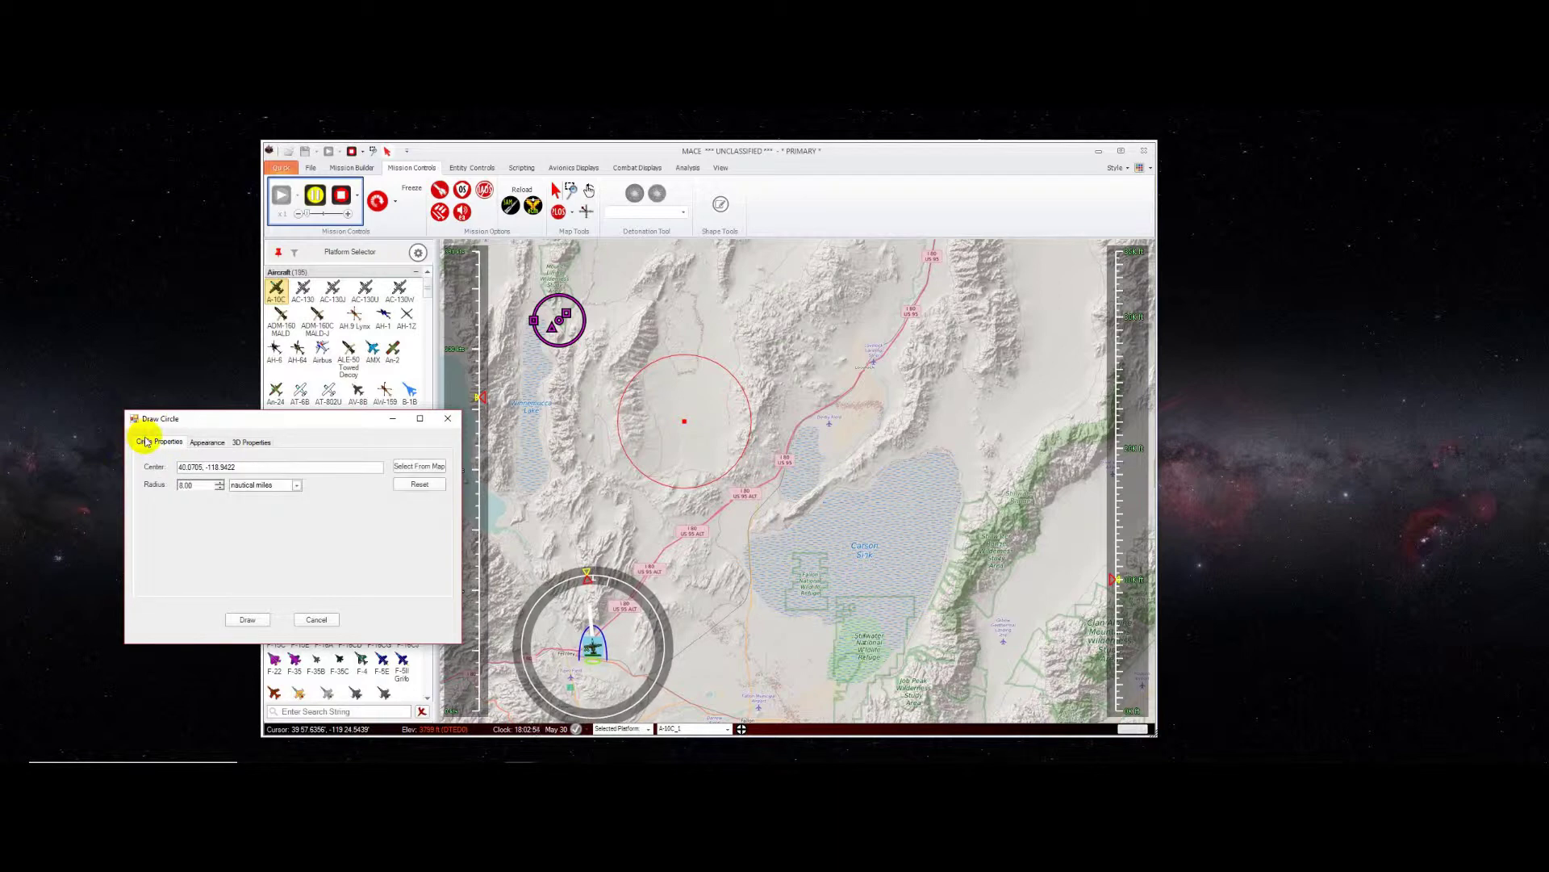
pyautogui.click(247, 619)
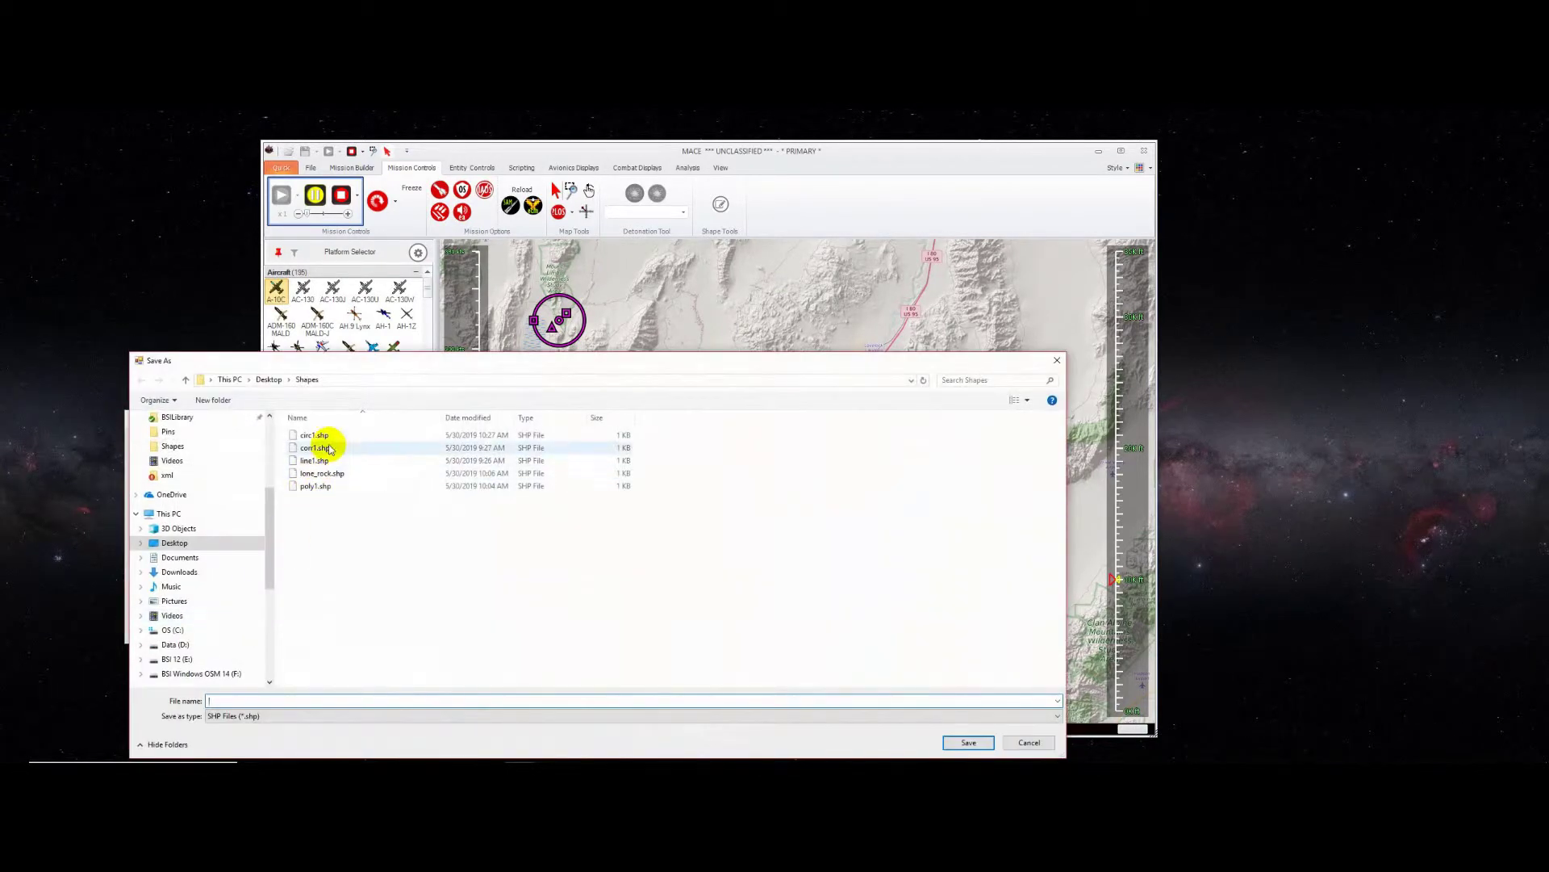
# Step: Save the circle as circ1.shp in Shapes, replacing the existing file
pyautogui.click(319, 436)
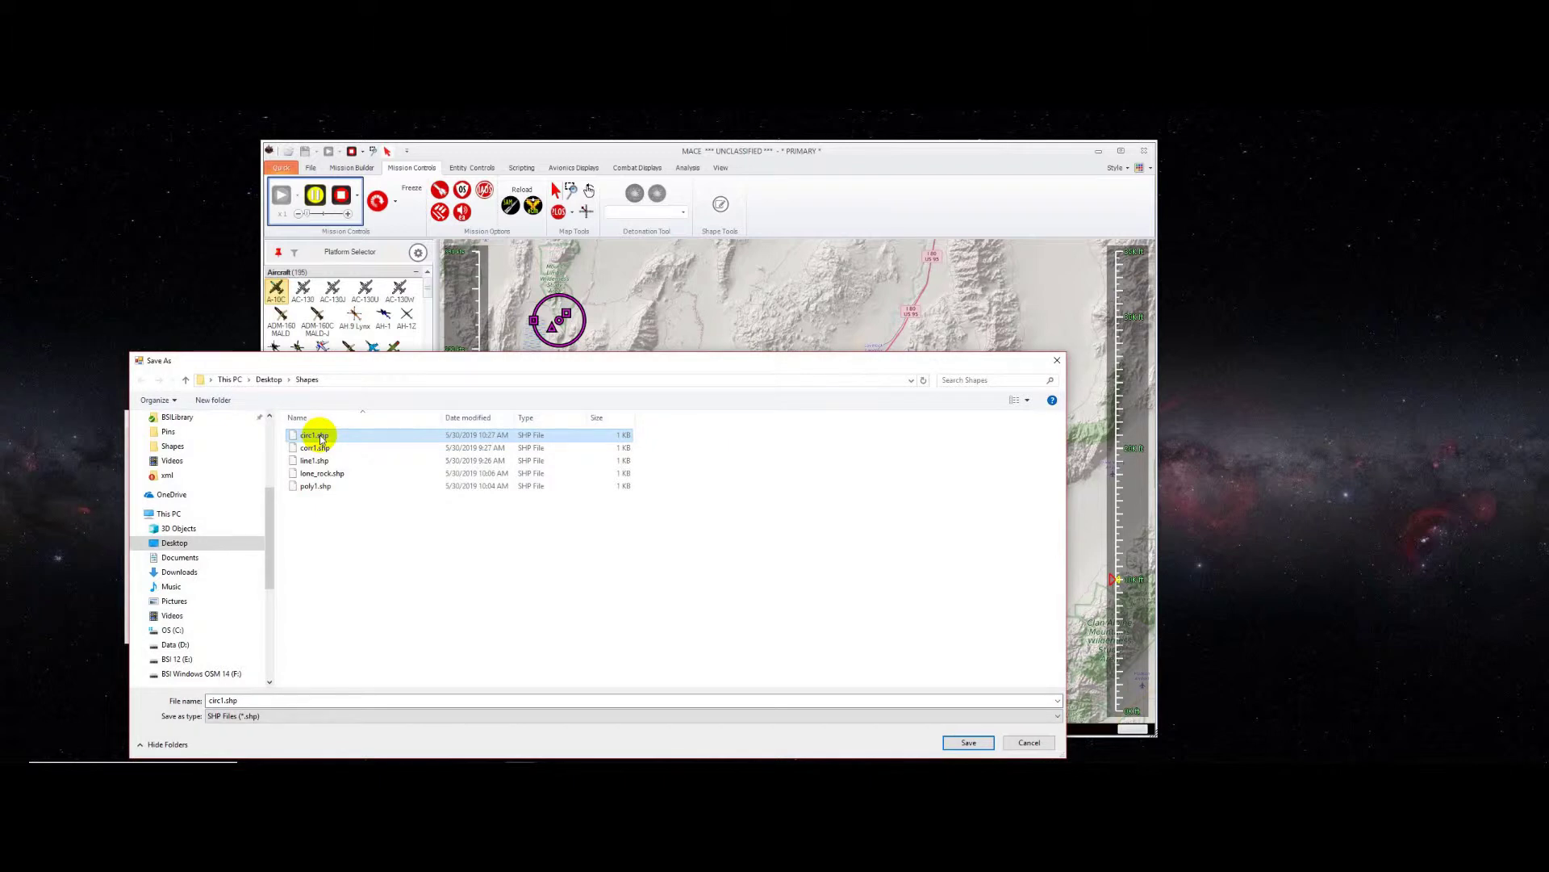
pyautogui.click(969, 740)
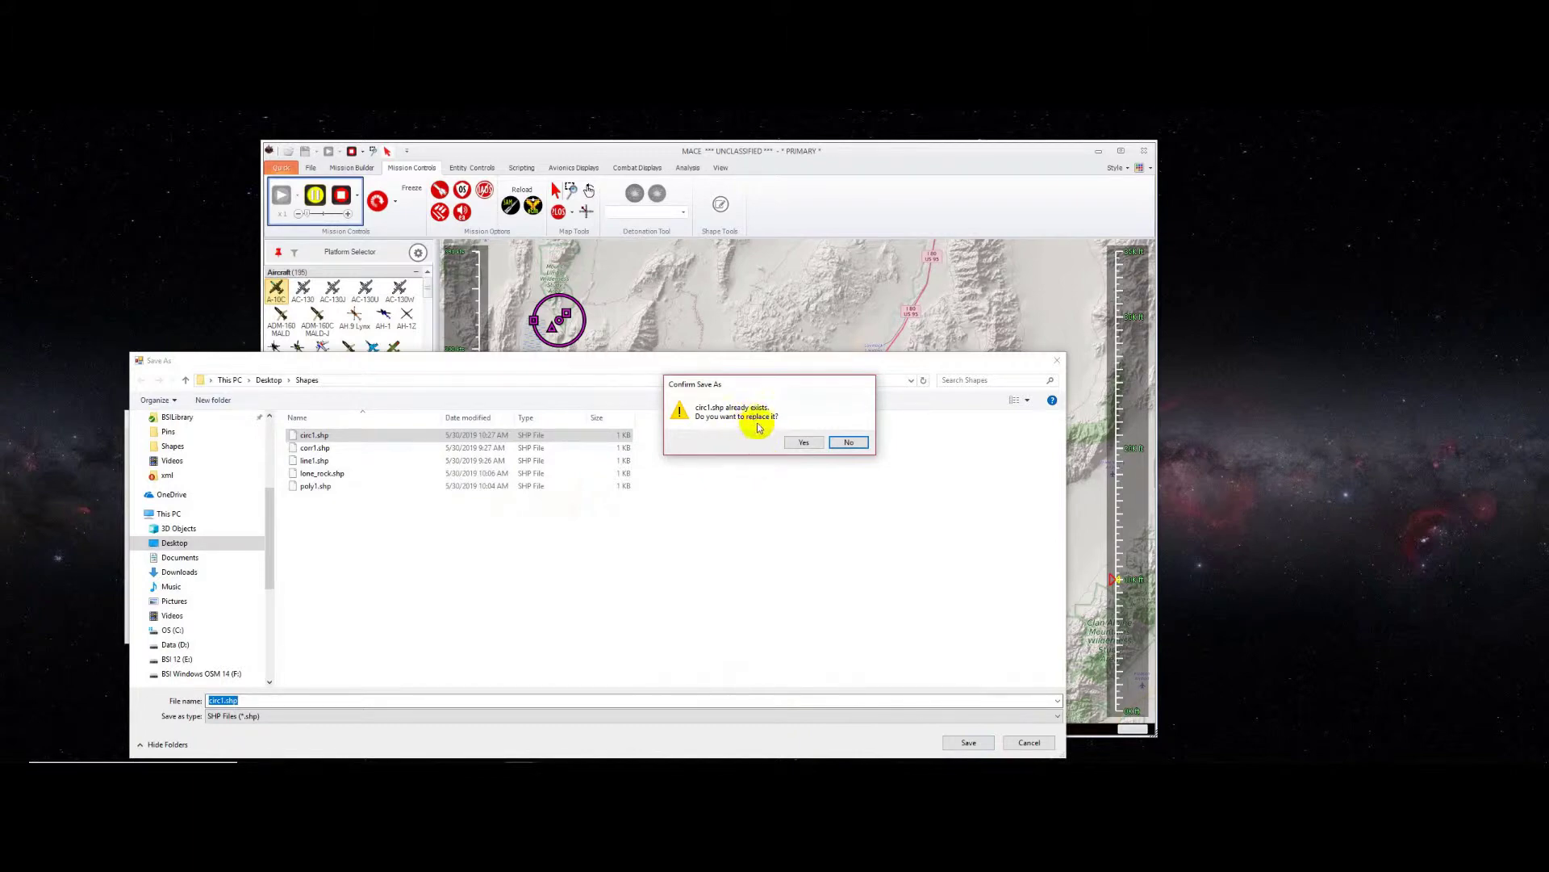
pyautogui.click(816, 443)
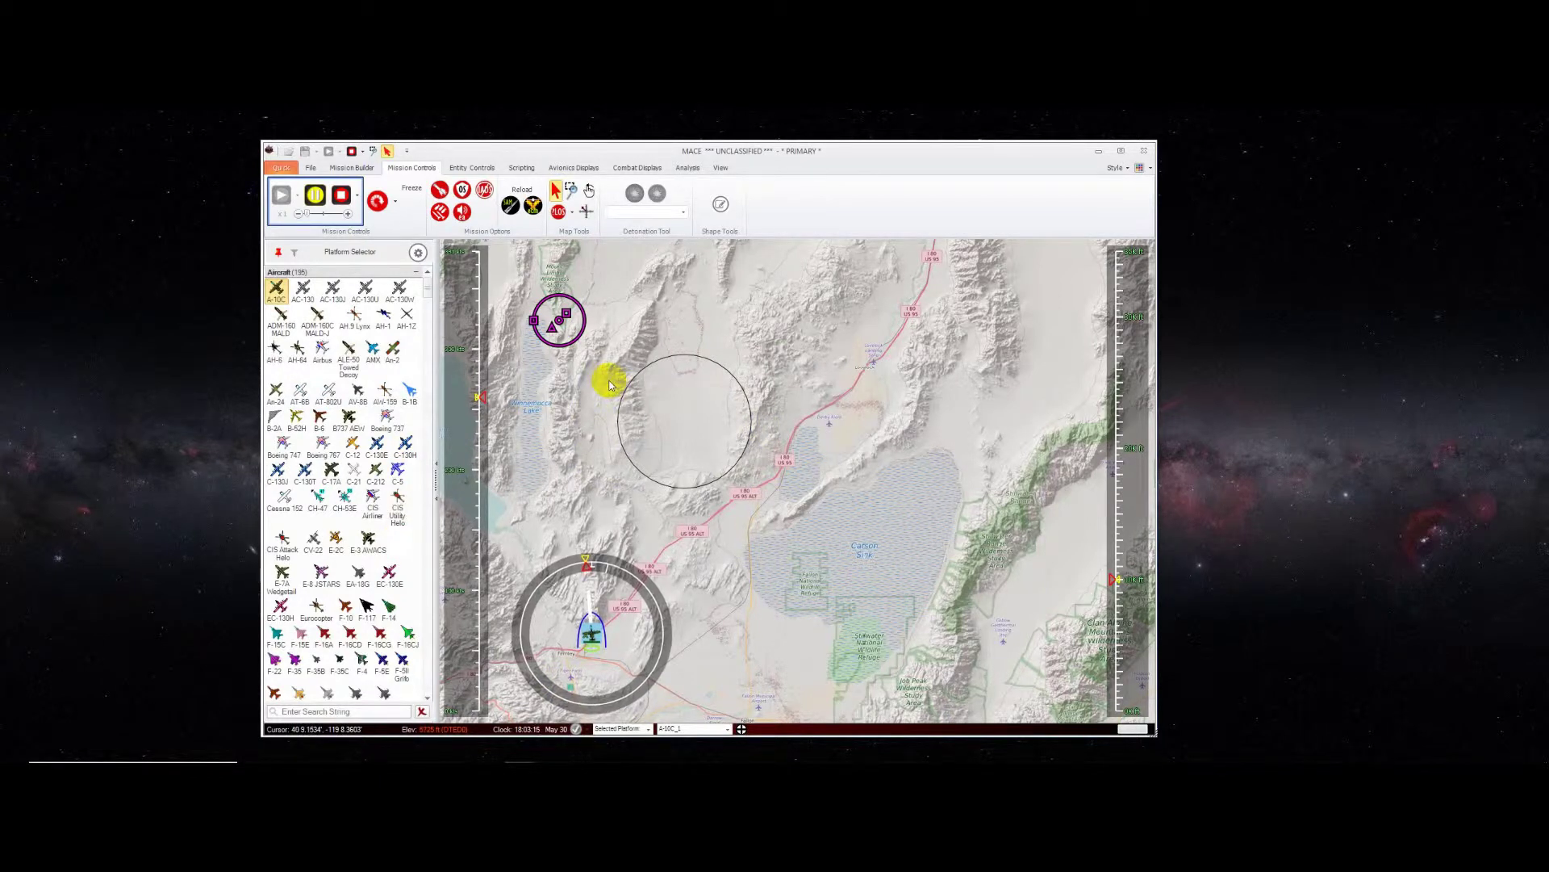
# Step: Switch to shape editing and drag the circle onto Carson Sink
pyautogui.click(722, 204)
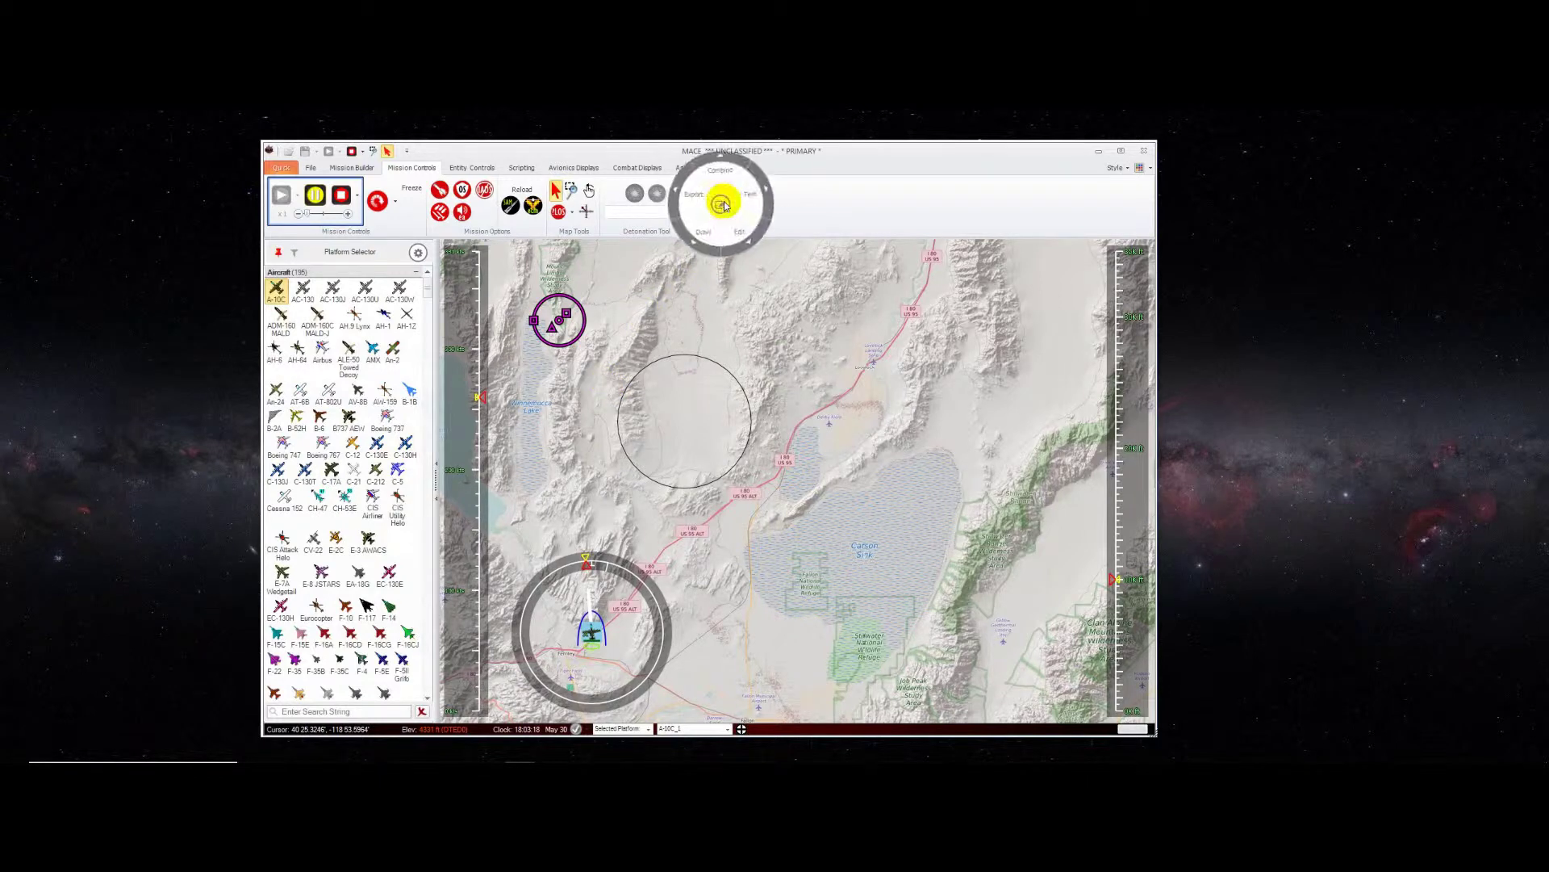
pyautogui.click(704, 247)
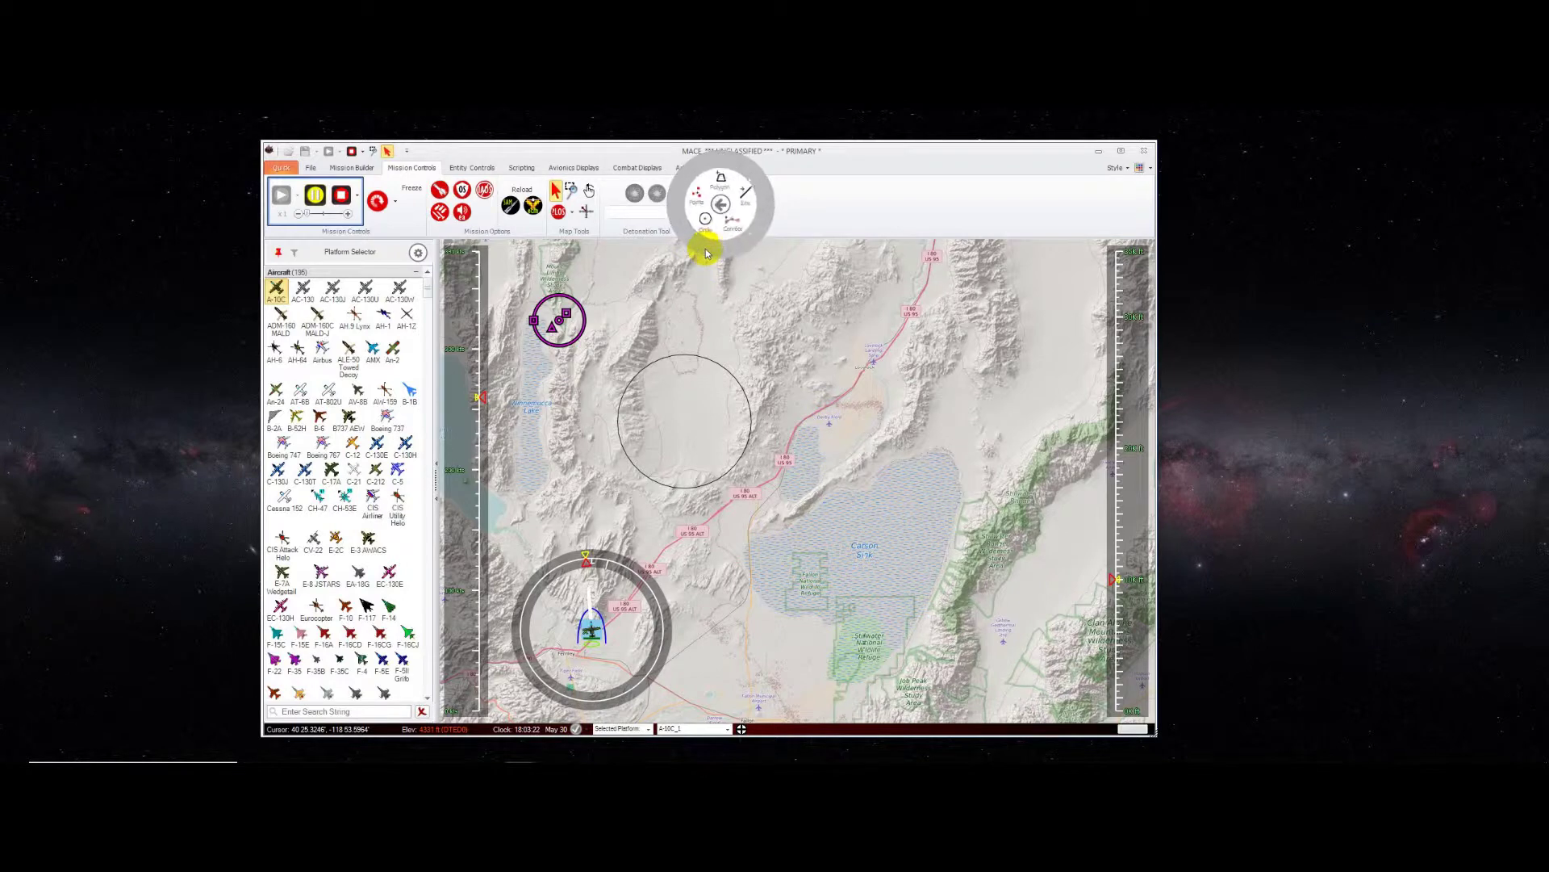
pyautogui.click(721, 204)
pyautogui.click(741, 223)
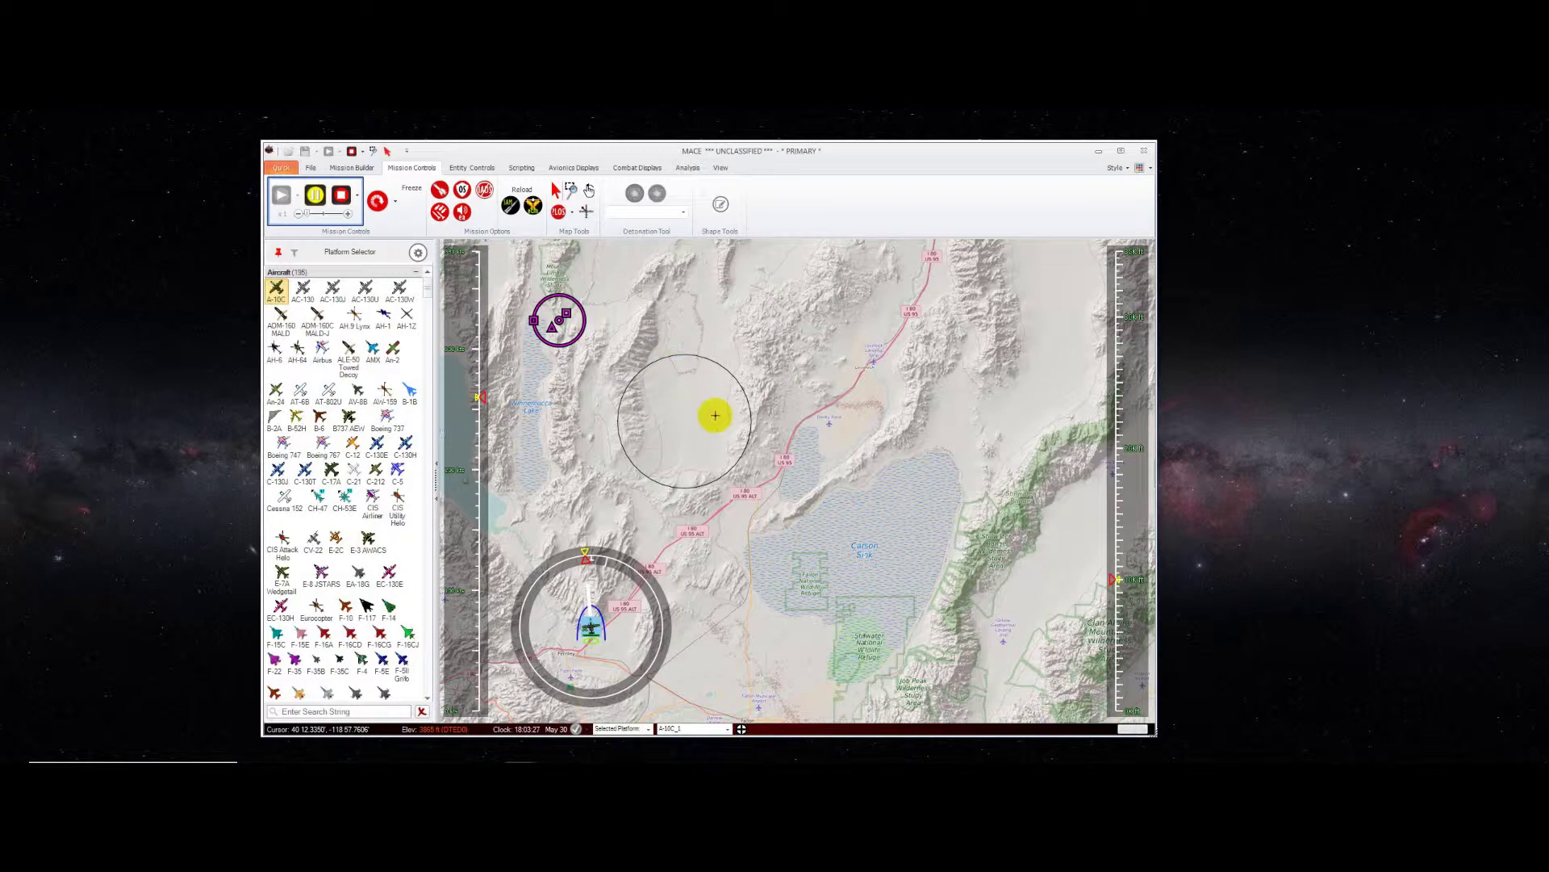
pyautogui.click(716, 417)
pyautogui.moveTo(716, 416); pyautogui.dragTo(961, 622)
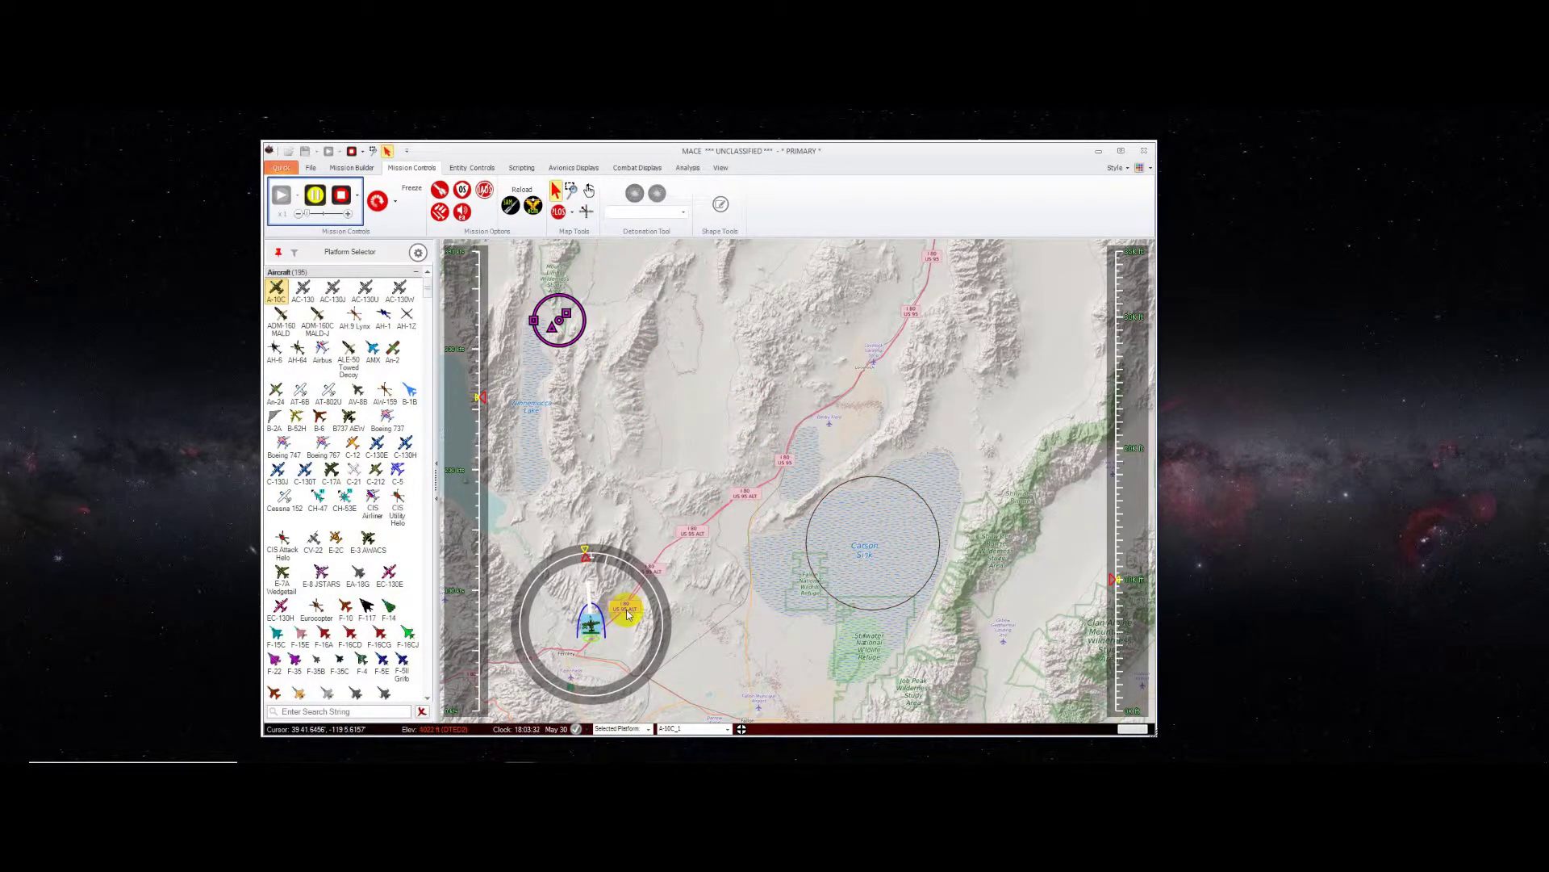
# Step: Resize the circle smaller over Carson Sink and adjust the map view
pyautogui.click(721, 203)
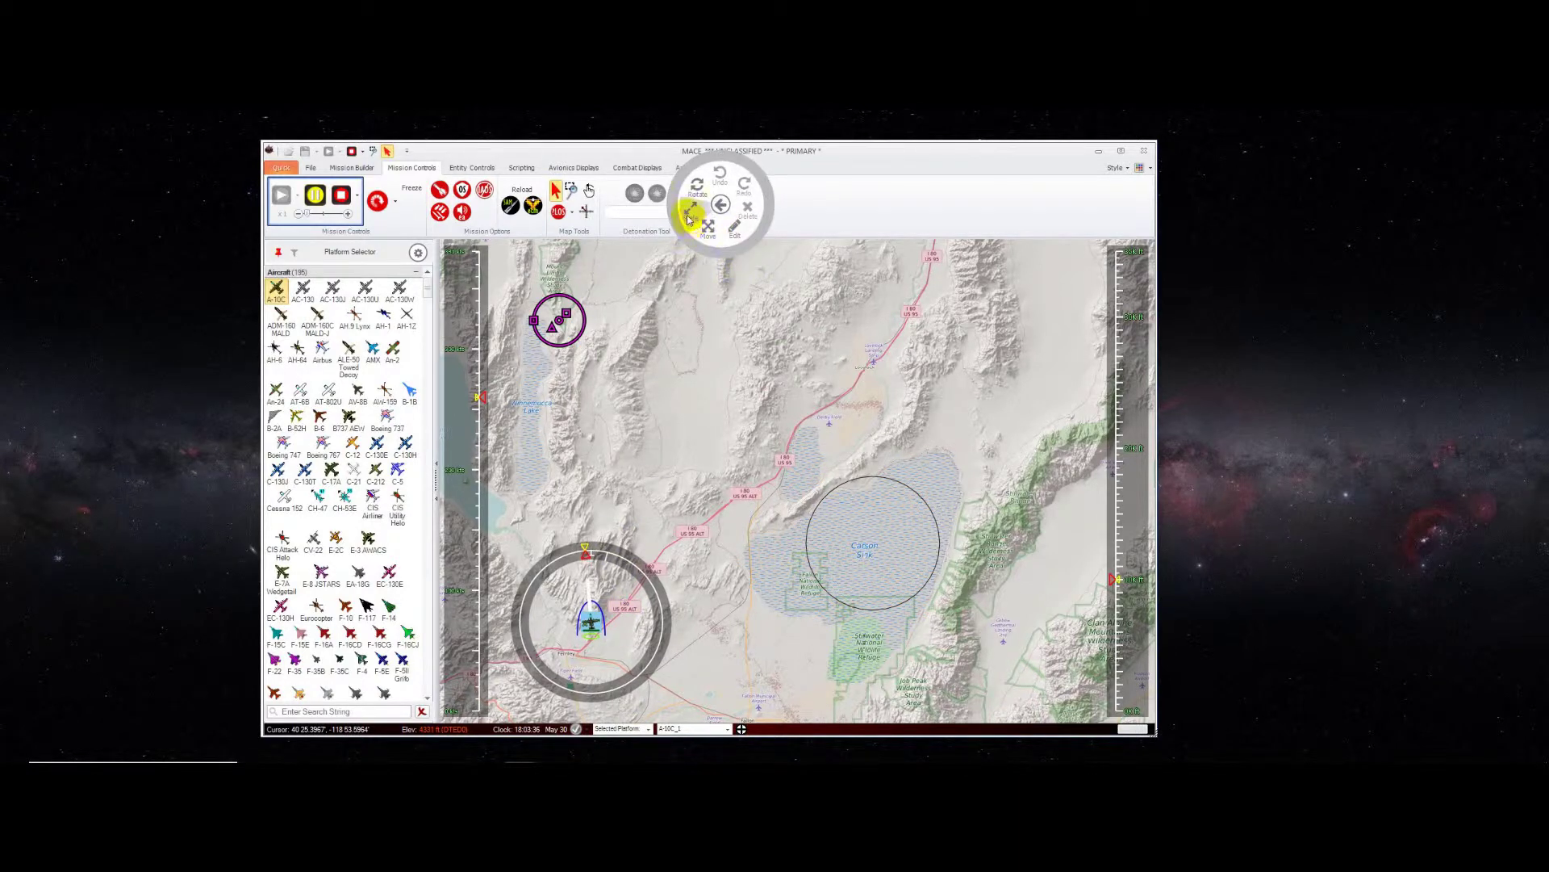
pyautogui.click(740, 234)
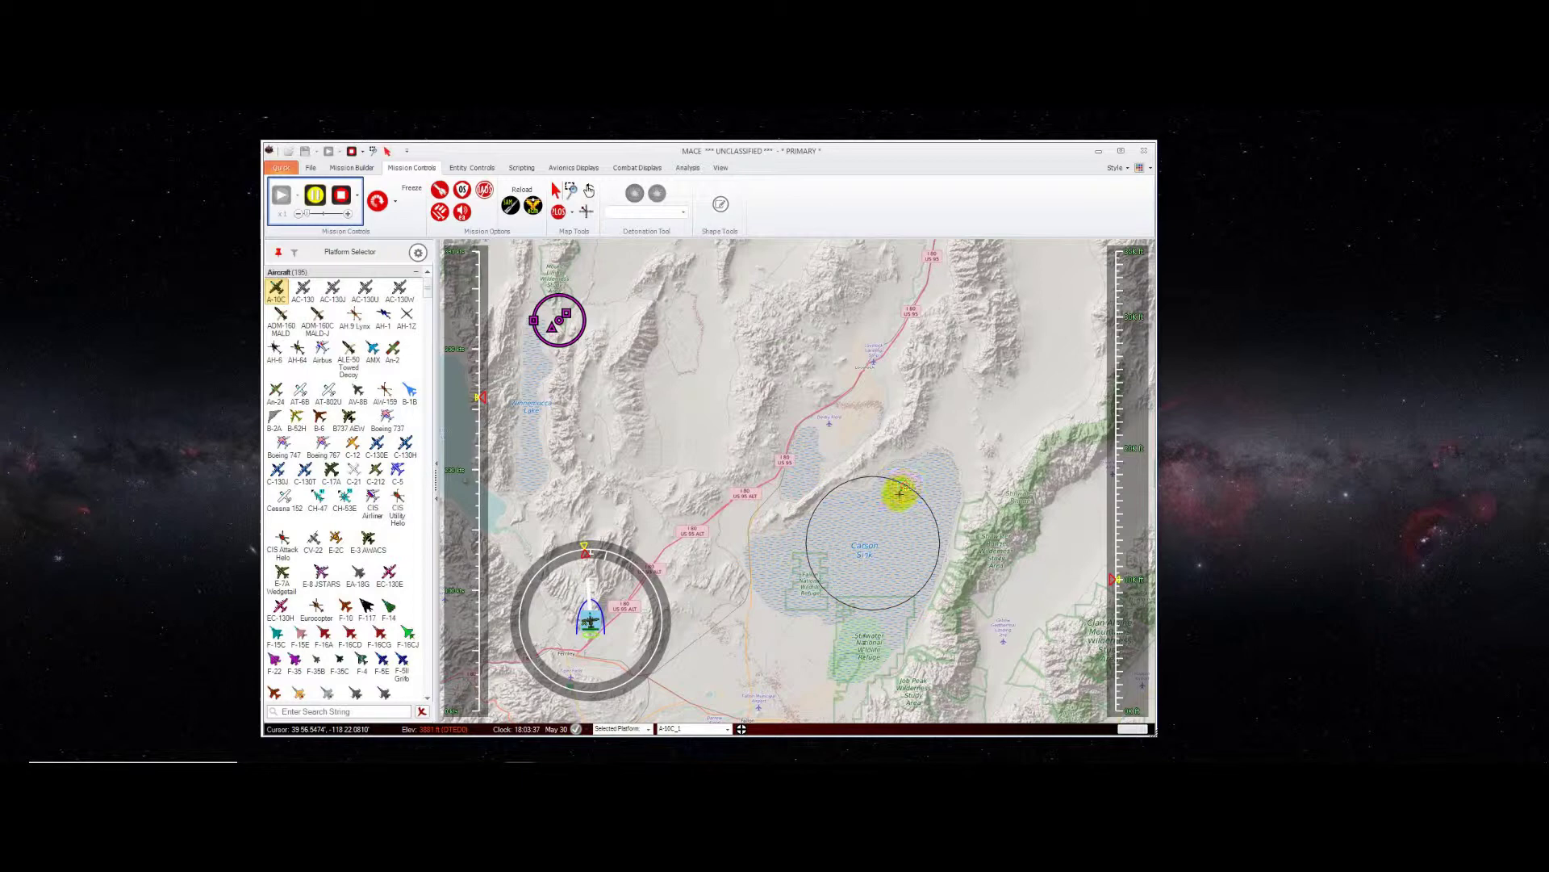
pyautogui.moveTo(899, 494)
pyautogui.mouseDown()
pyautogui.moveTo(792, 593)
pyautogui.moveTo(844, 578)
pyautogui.moveTo(955, 446)
pyautogui.moveTo(952, 511)
pyautogui.moveTo(939, 502)
pyautogui.mouseUp()
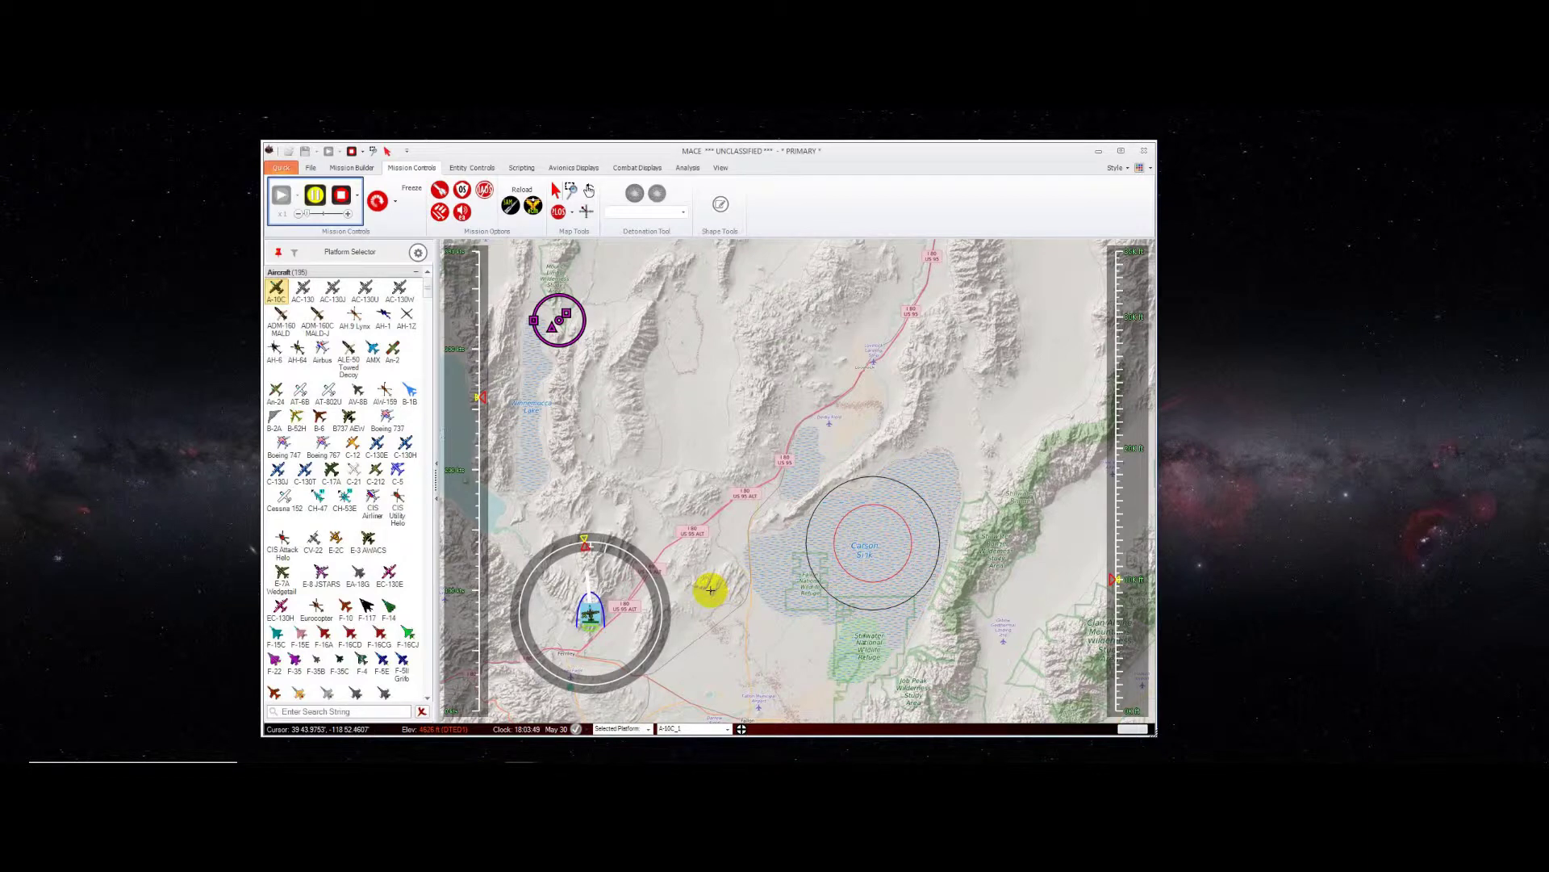
pyautogui.moveTo(940, 570); pyautogui.dragTo(857, 565)
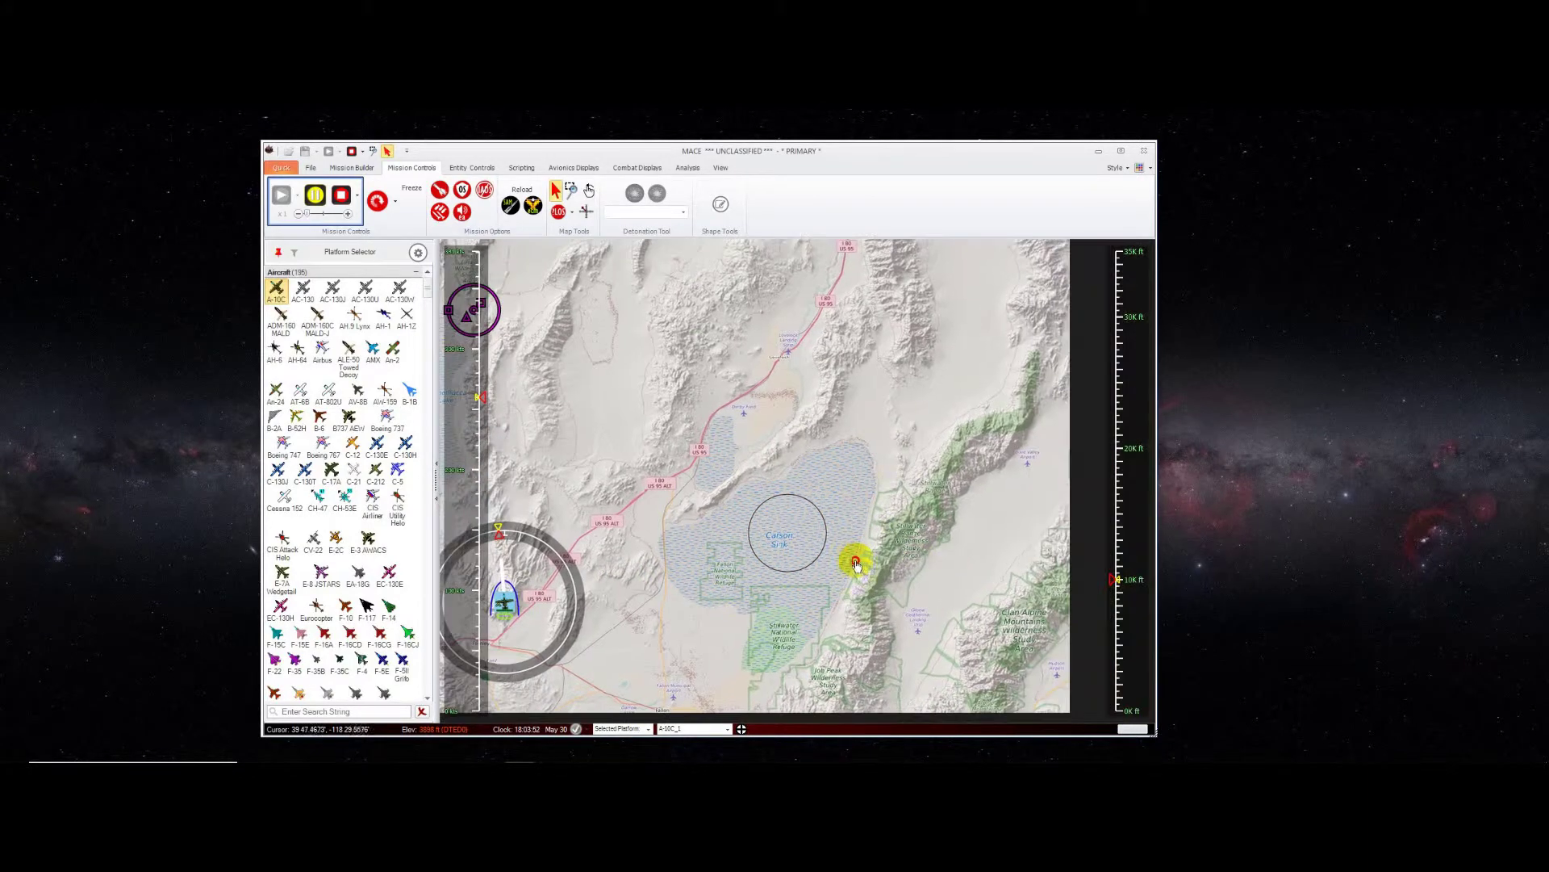